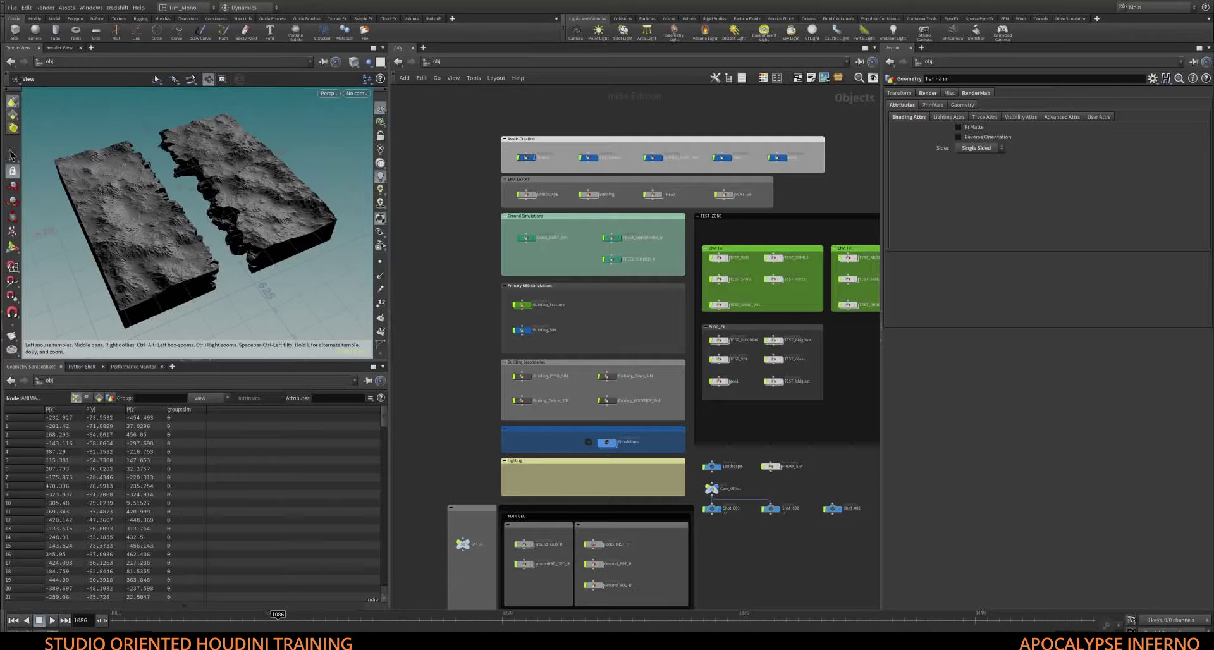
Open the Terrain geometry network from the Assets Creation group
scroll(427, 260, down, 5)
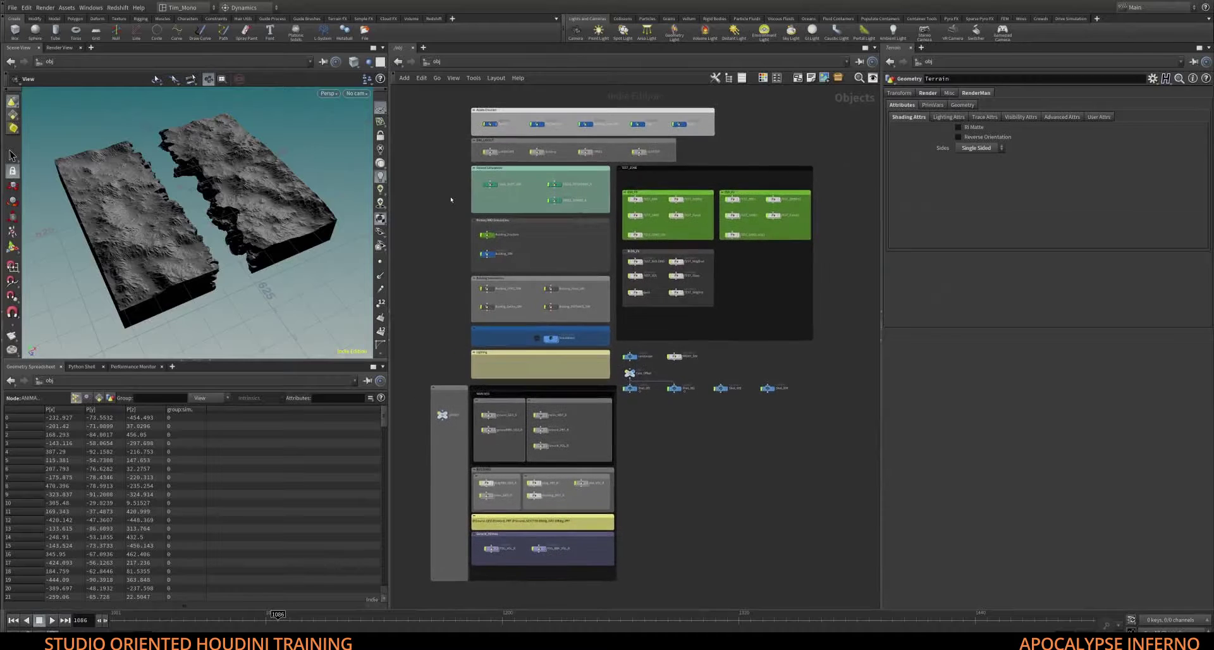
scroll(436, 219, up, 5)
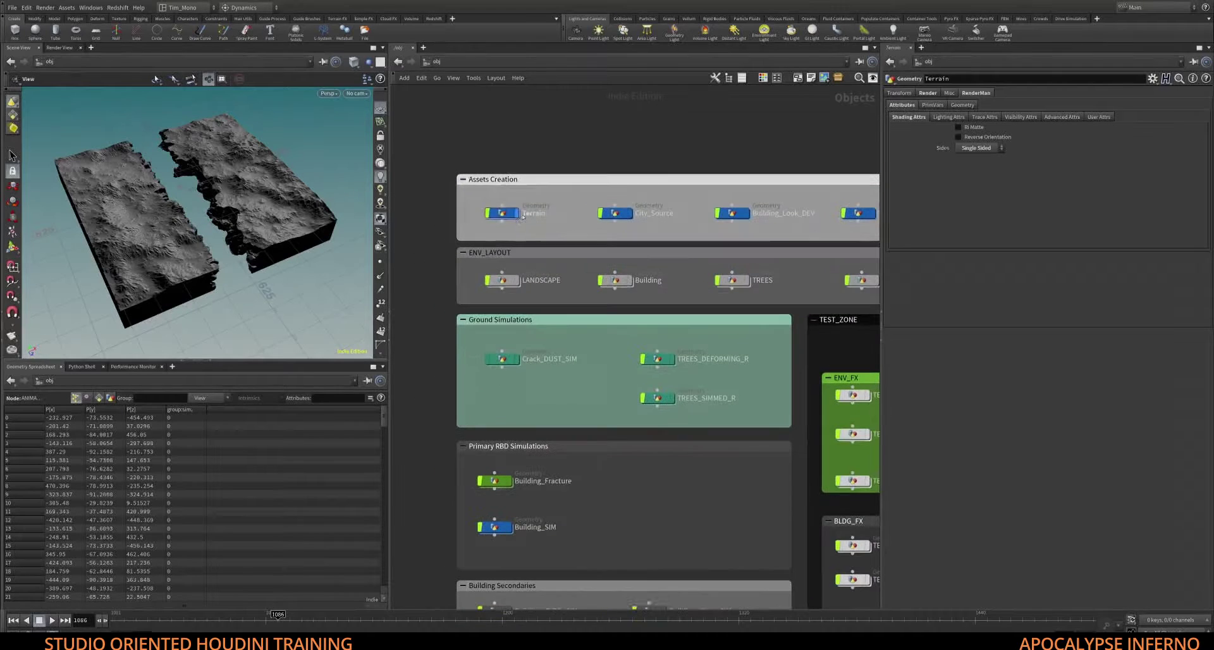
double_click(515, 203)
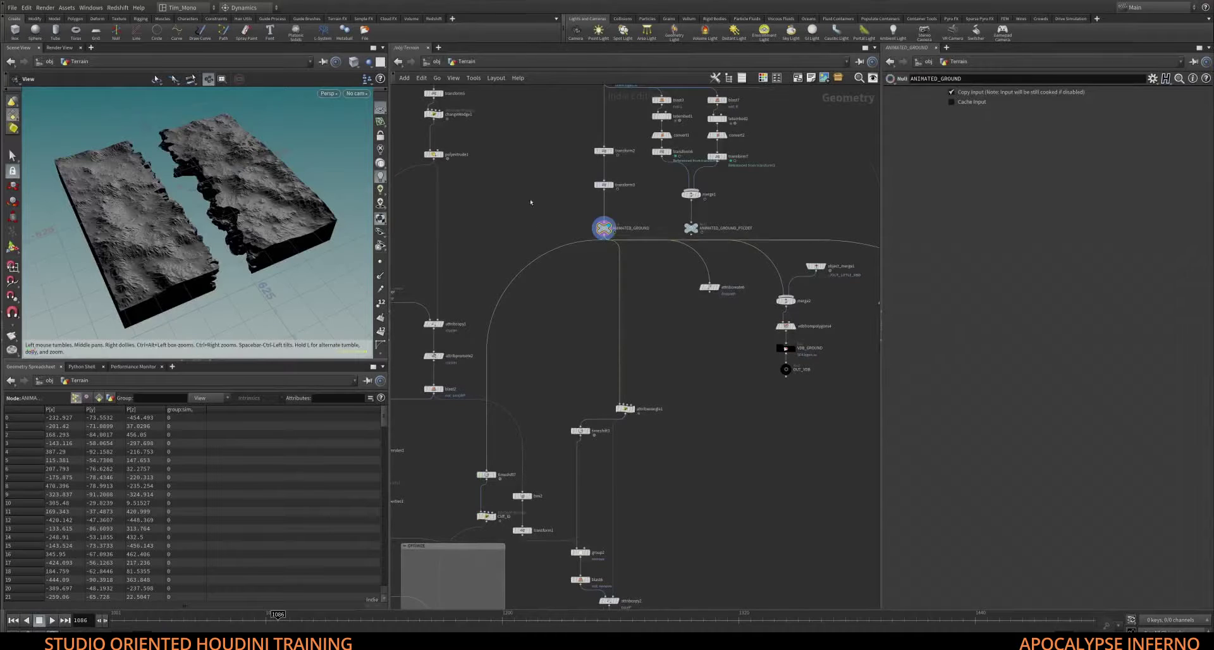
Examine the Terrain network from the heightfield nodes through both fracture caches to the OPTIMIZE group
scroll(530, 202, down, 8)
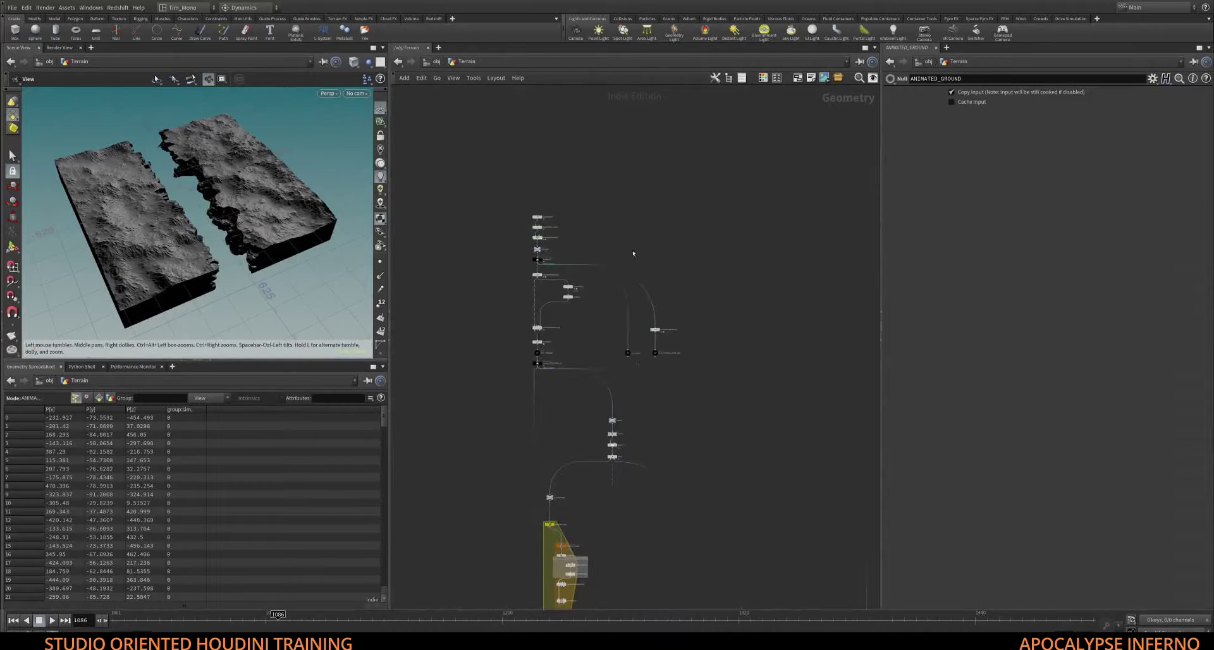
scroll(633, 253, up, 6)
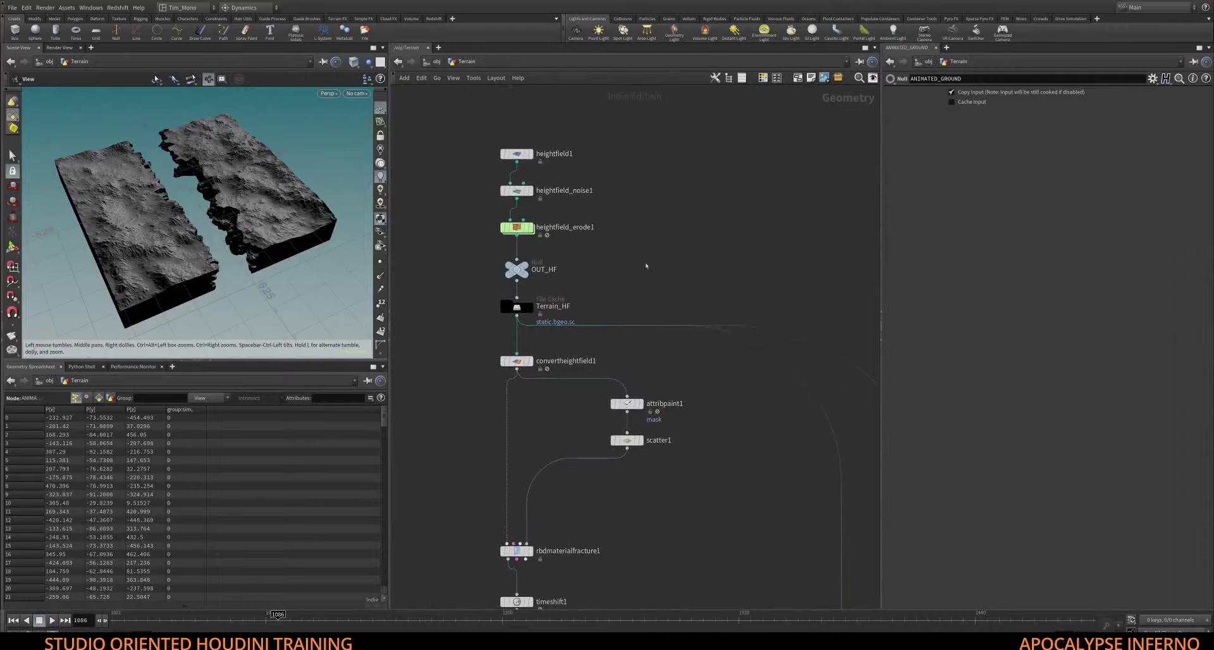
middle_drag(690, 268, 680, 194)
scroll(689, 211, down, 2)
middle_drag(624, 390, 634, 200)
middle_drag(619, 470, 575, 367)
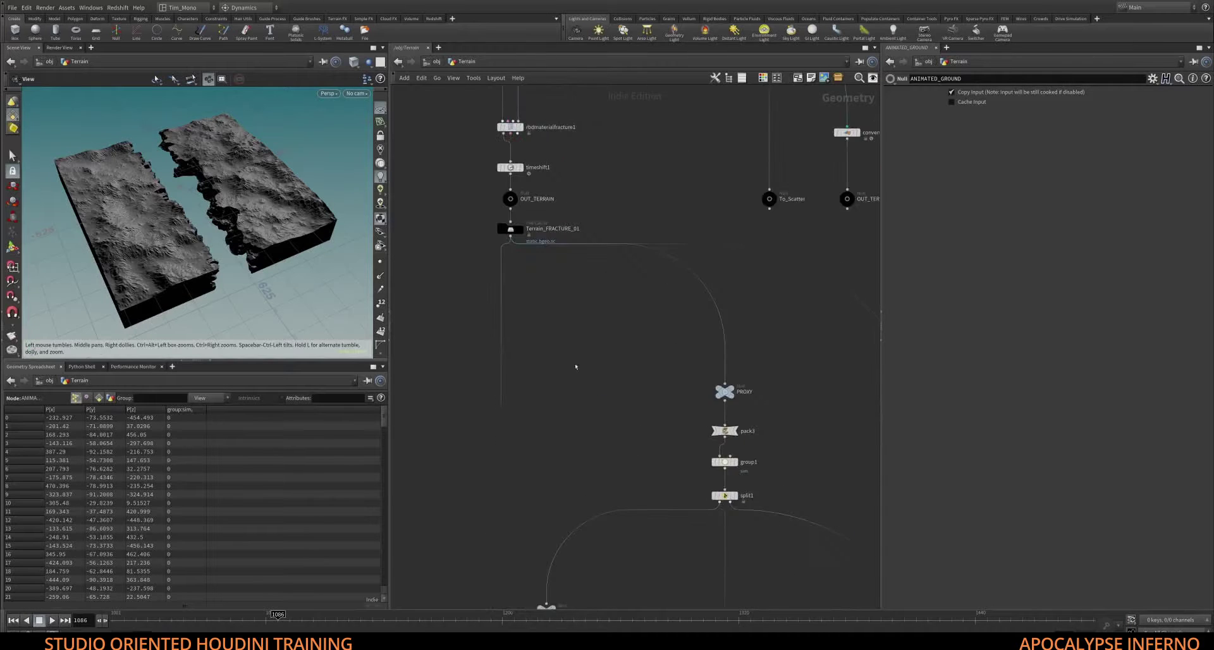
middle_drag(597, 443, 580, 176)
middle_drag(583, 382, 680, 106)
middle_drag(693, 480, 645, 330)
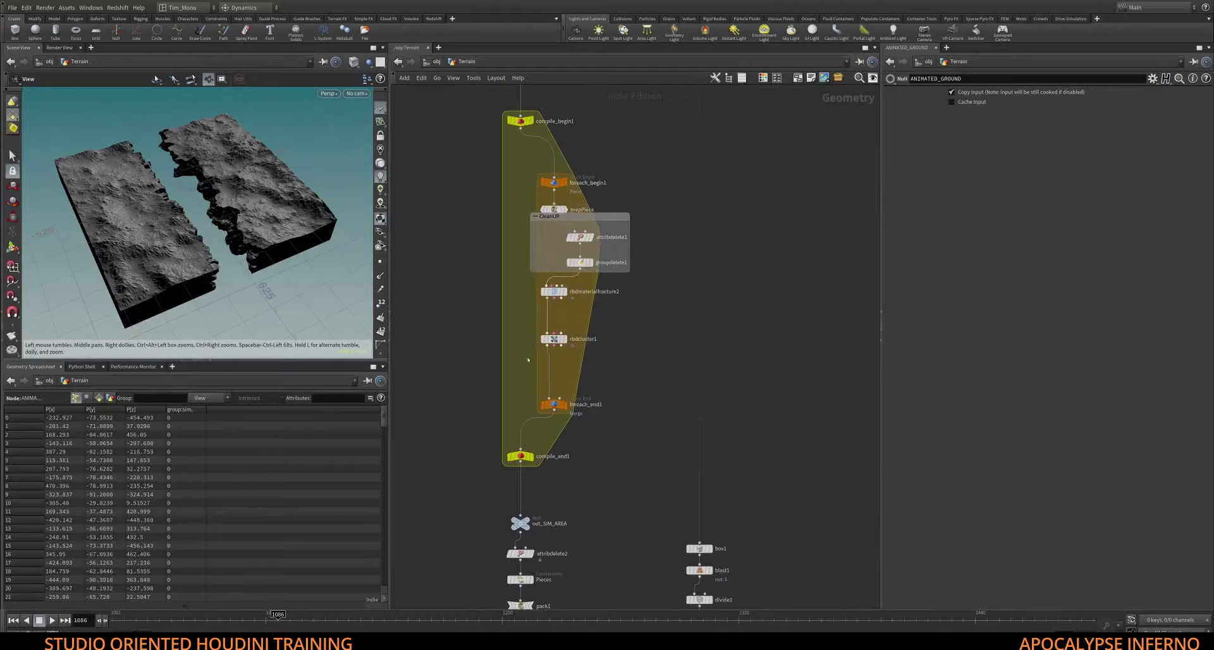
middle_drag(605, 384, 672, 164)
middle_drag(667, 415, 628, 188)
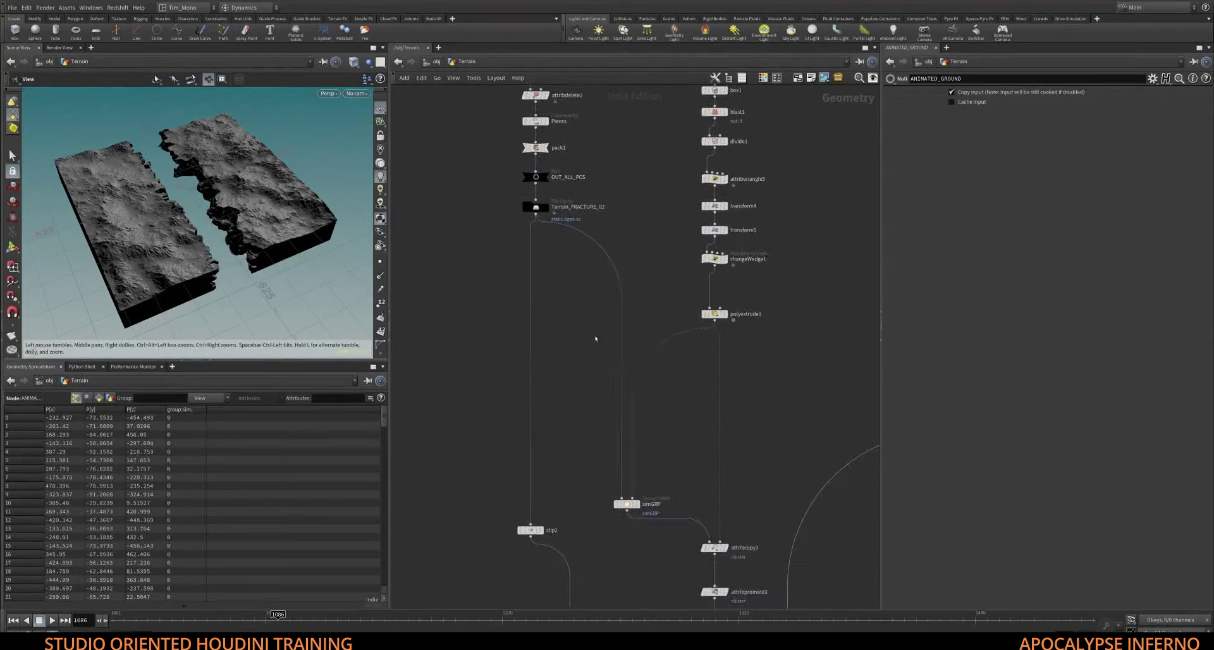
middle_drag(583, 398, 529, 249)
middle_drag(726, 391, 562, 164)
middle_drag(635, 247, 577, 164)
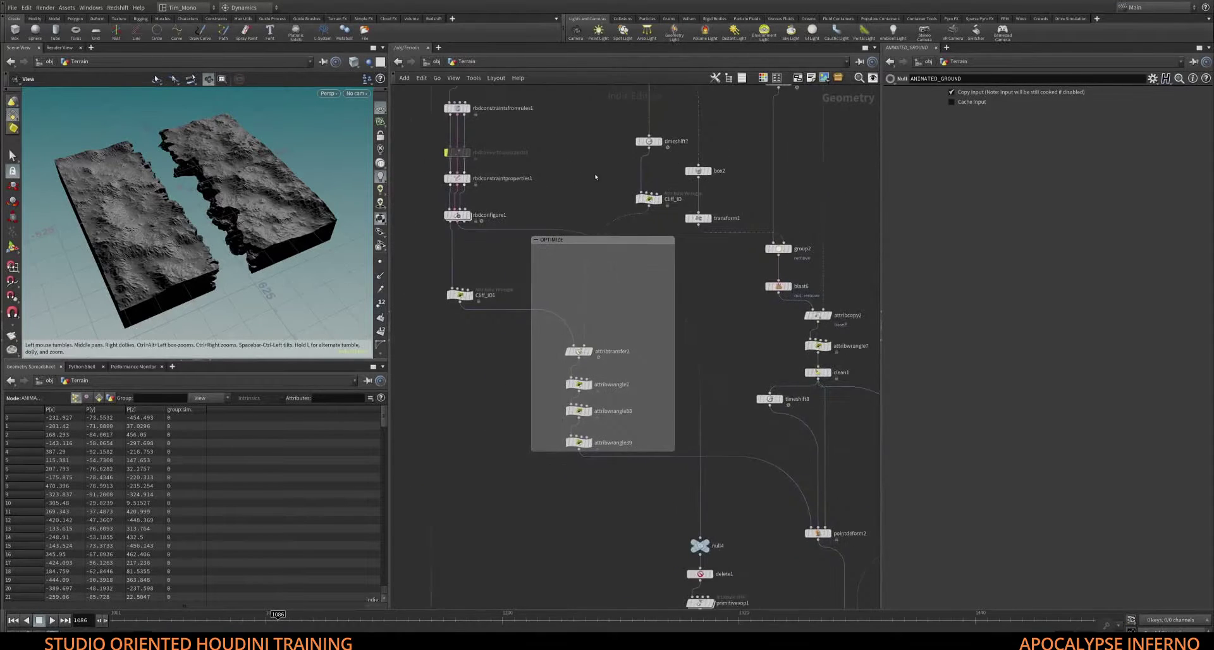
Display the ANIMATED_GROUND_PTCDEF node's geometry in wireframe
scroll(537, 215, down, 8)
scroll(537, 216, up, 1)
middle_drag(641, 108, 530, 283)
scroll(506, 244, up, 6)
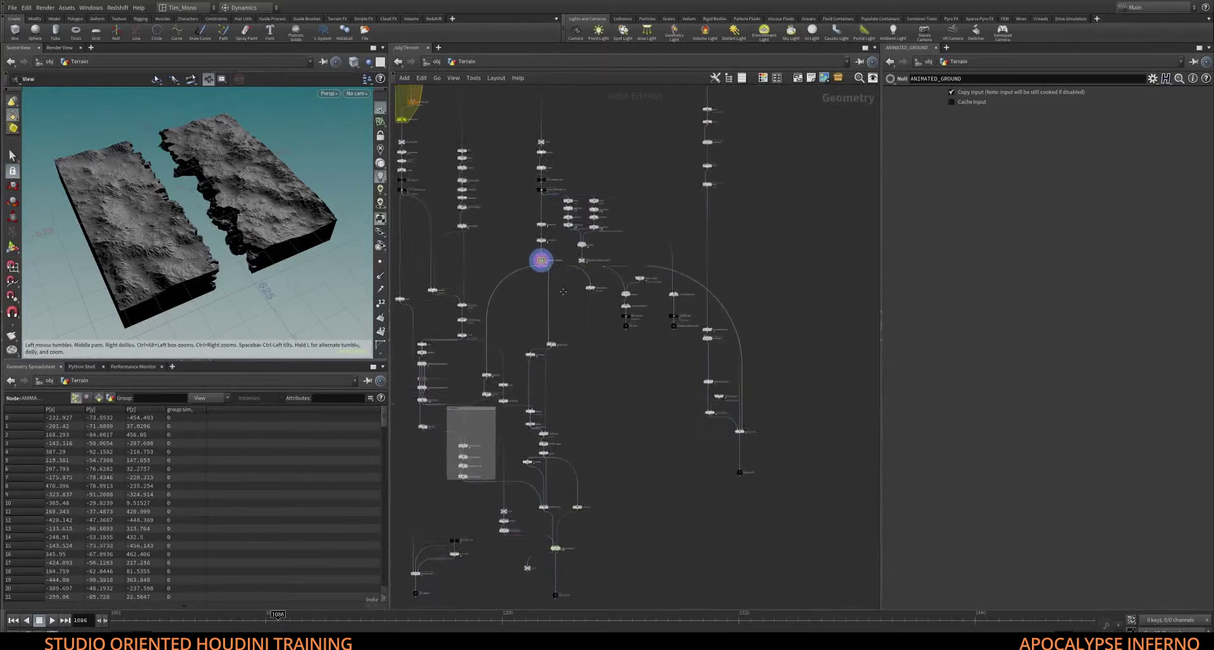
drag(608, 256, 468, 305)
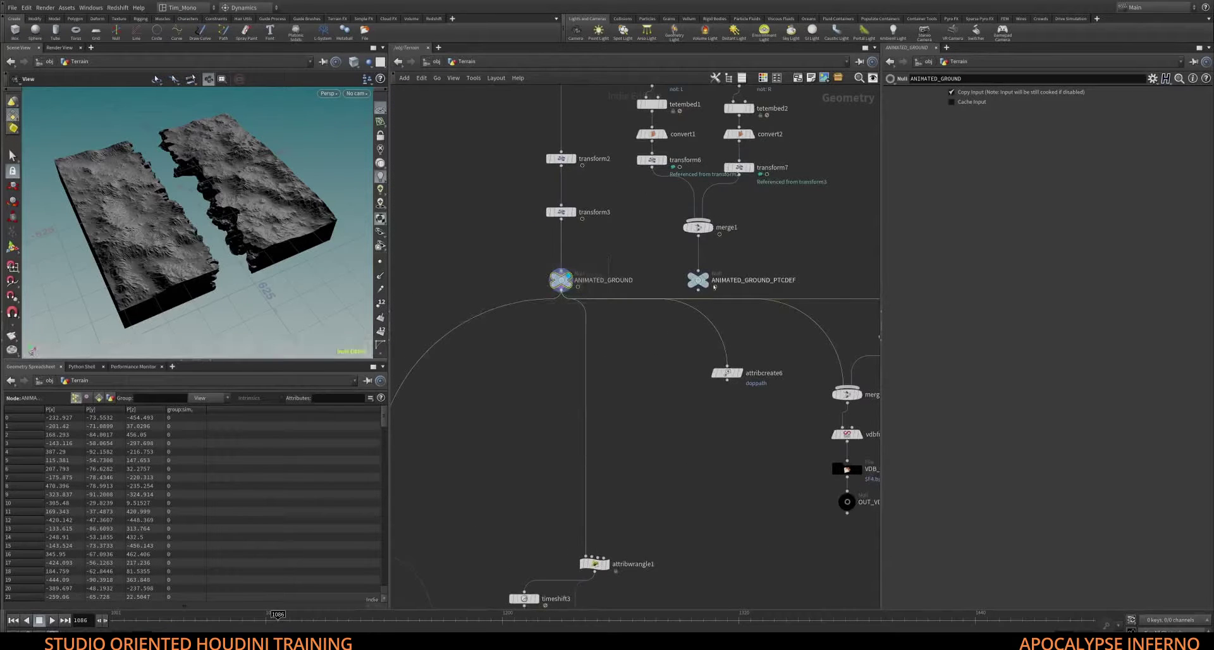
click(713, 277)
key(shift+w)
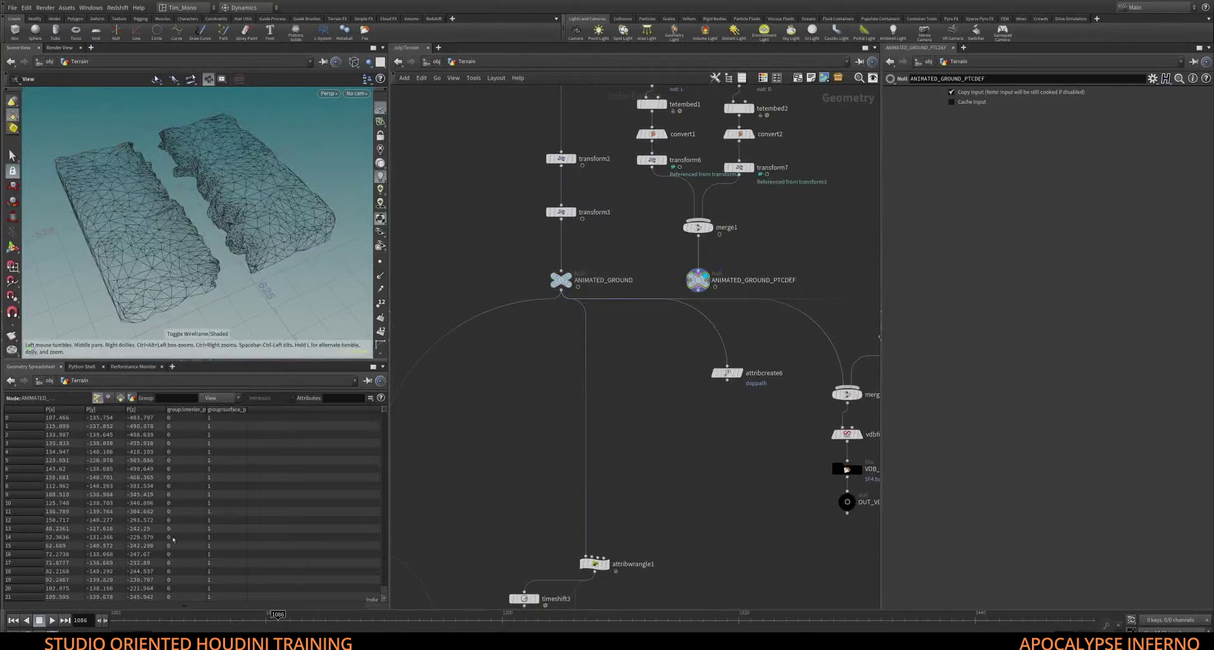
Scrub through the ground animation to frame 1097 and switch the display back to ANIMATED_GROUND
drag(258, 617, 486, 618)
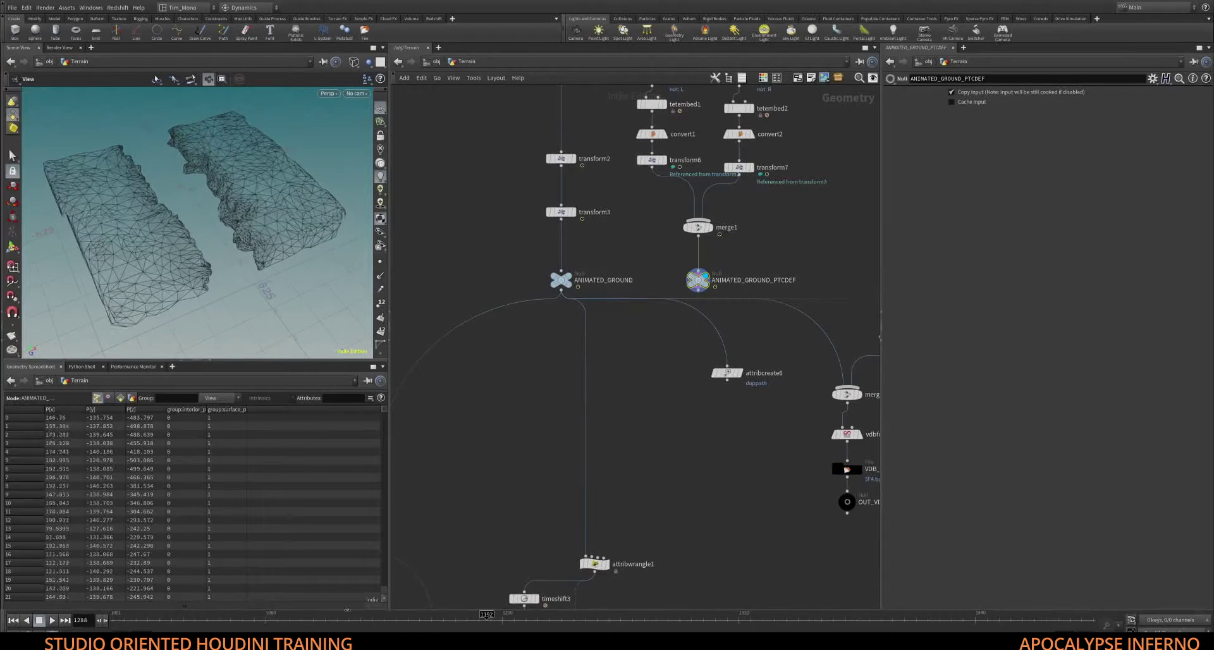
drag(347, 610, 299, 615)
click(576, 265)
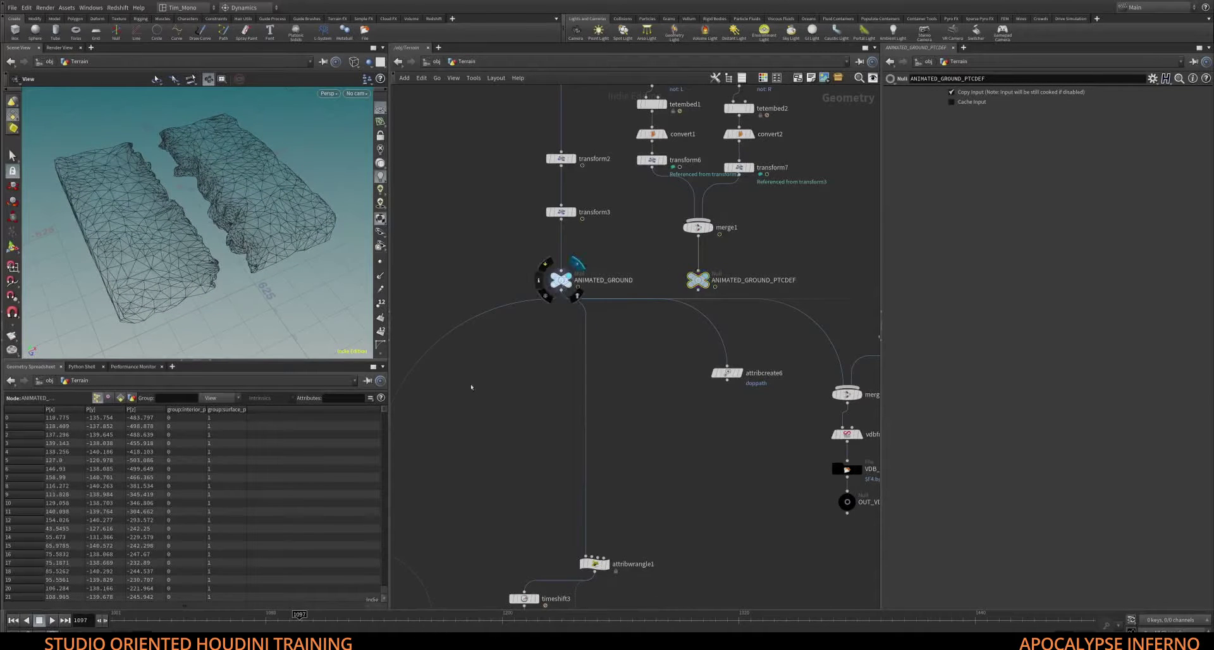
Display the Terrain_FRACTURE_02 cache and inspect the fractured terrain from its end in shaded mode
middle_drag(419, 385, 523, 357)
middle_drag(455, 301, 639, 225)
mouse_move(539, 285)
middle_down()
mouse_move(631, 234)
mouse_move(571, 274)
middle_up()
scroll(631, 234, down, 5)
middle_drag(513, 181, 497, 359)
scroll(503, 357, up, 5)
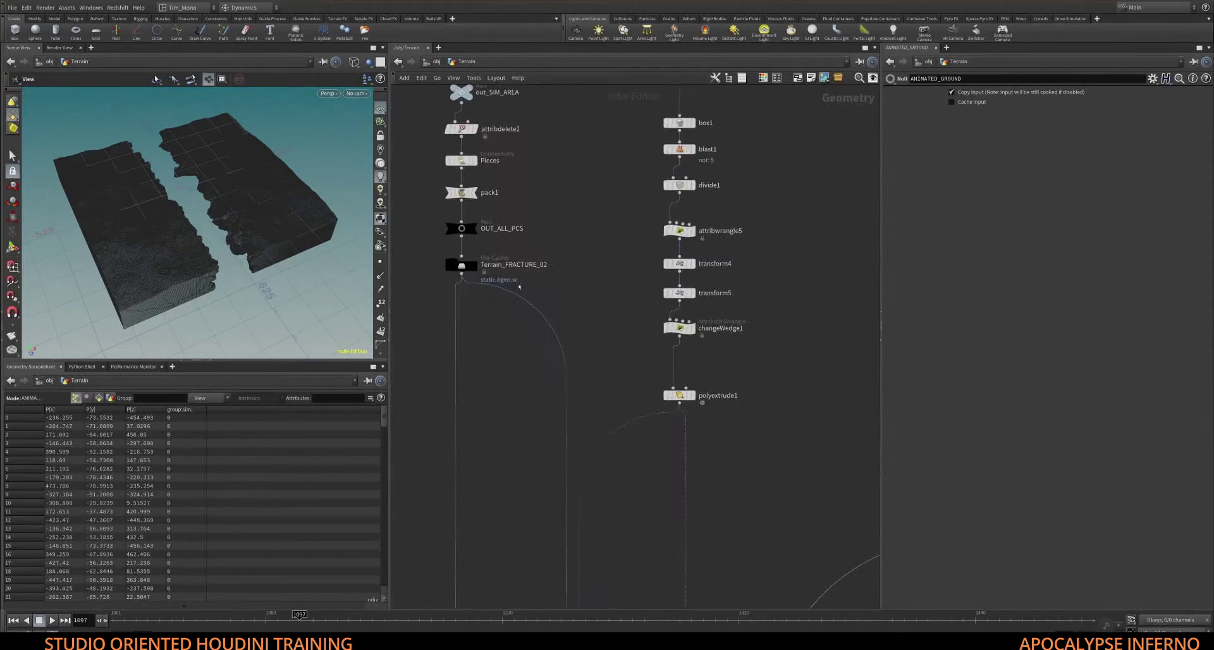
mouse_move(462, 266)
click(459, 272)
middle_drag(540, 246, 548, 248)
drag(201, 222, 157, 228)
right_drag(156, 228, 235, 189)
mouse_move(235, 189)
mouse_down()
mouse_move(244, 229)
mouse_move(197, 243)
mouse_move(190, 190)
mouse_up()
key(w)
Examine the lower Terrain network around pointdeform2, rbdbulletsolver1 and the OUT_SIM_PTC output
scroll(612, 418, down, 5)
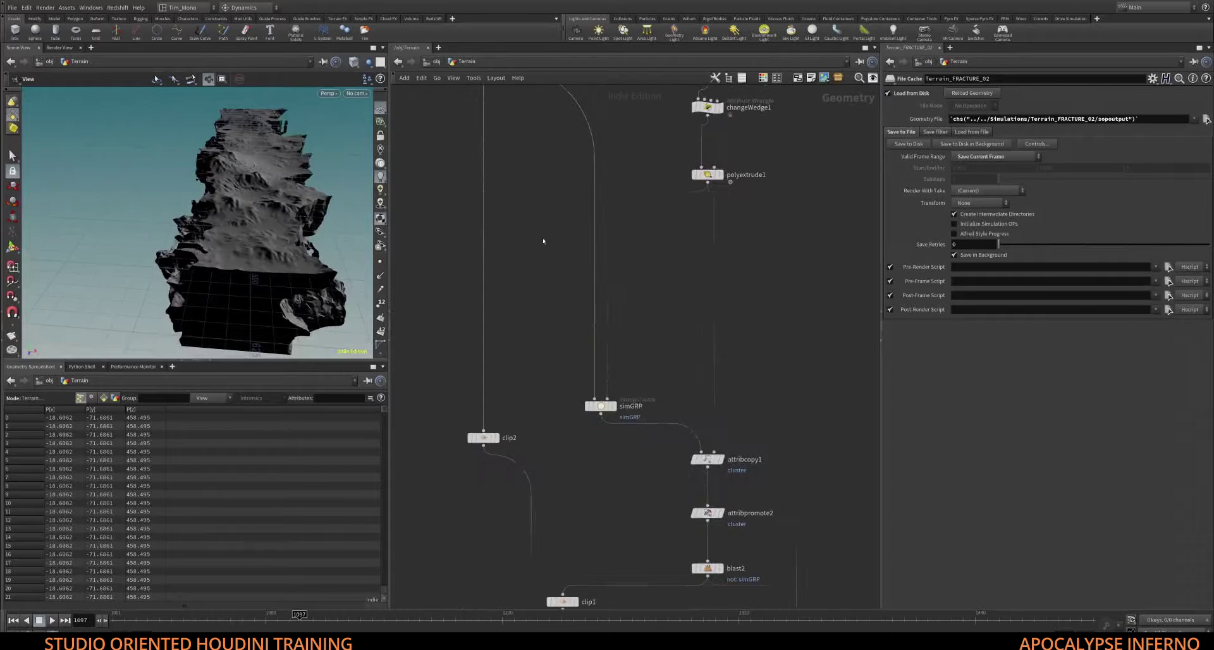
middle_drag(612, 417, 537, 170)
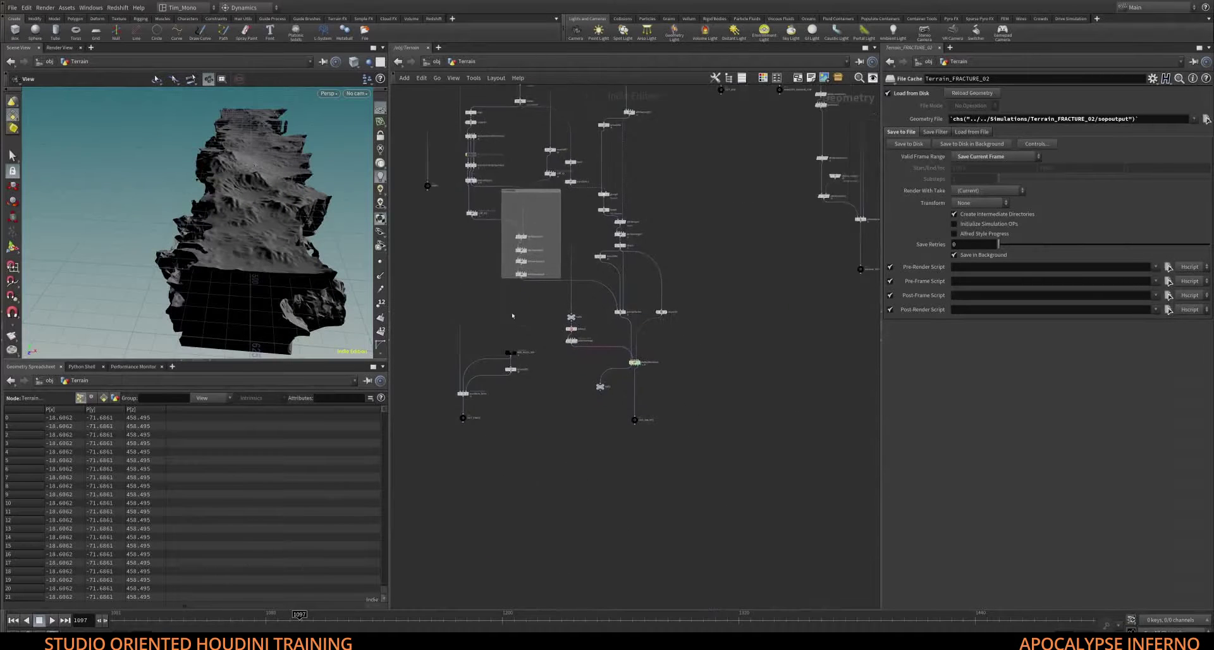
scroll(576, 312, up, 3)
middle_drag(569, 346, 488, 309)
scroll(501, 335, up, 1)
middle_drag(560, 396, 459, 347)
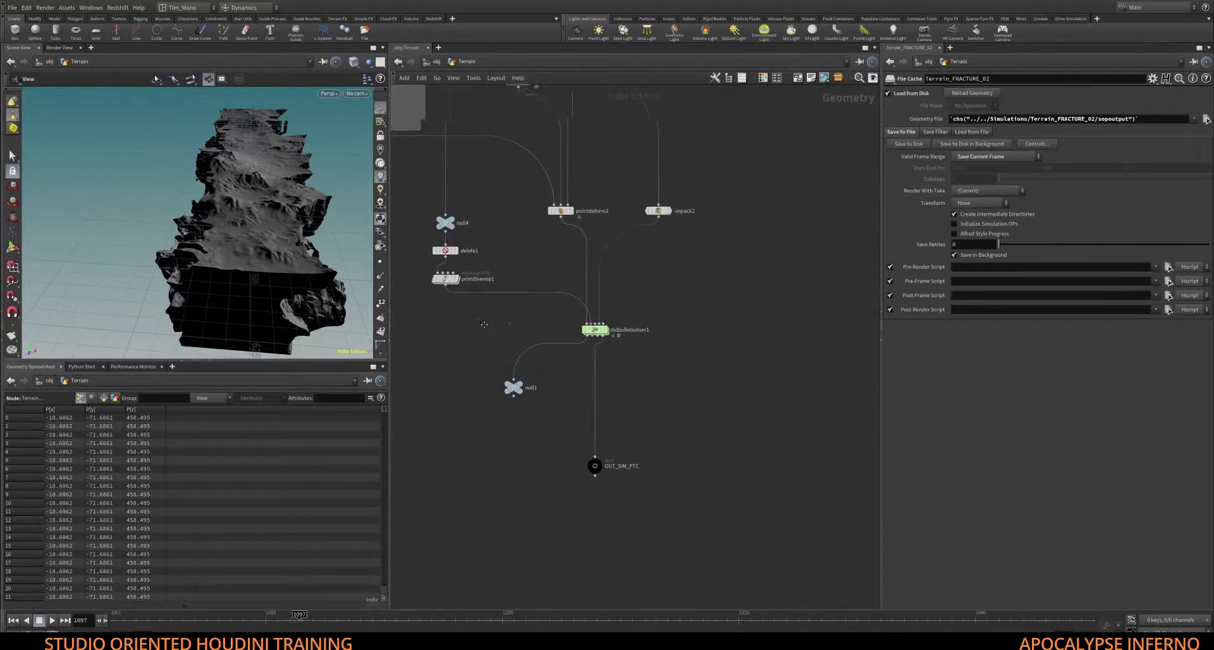
scroll(547, 321, up, 3)
middle_drag(548, 320, 500, 315)
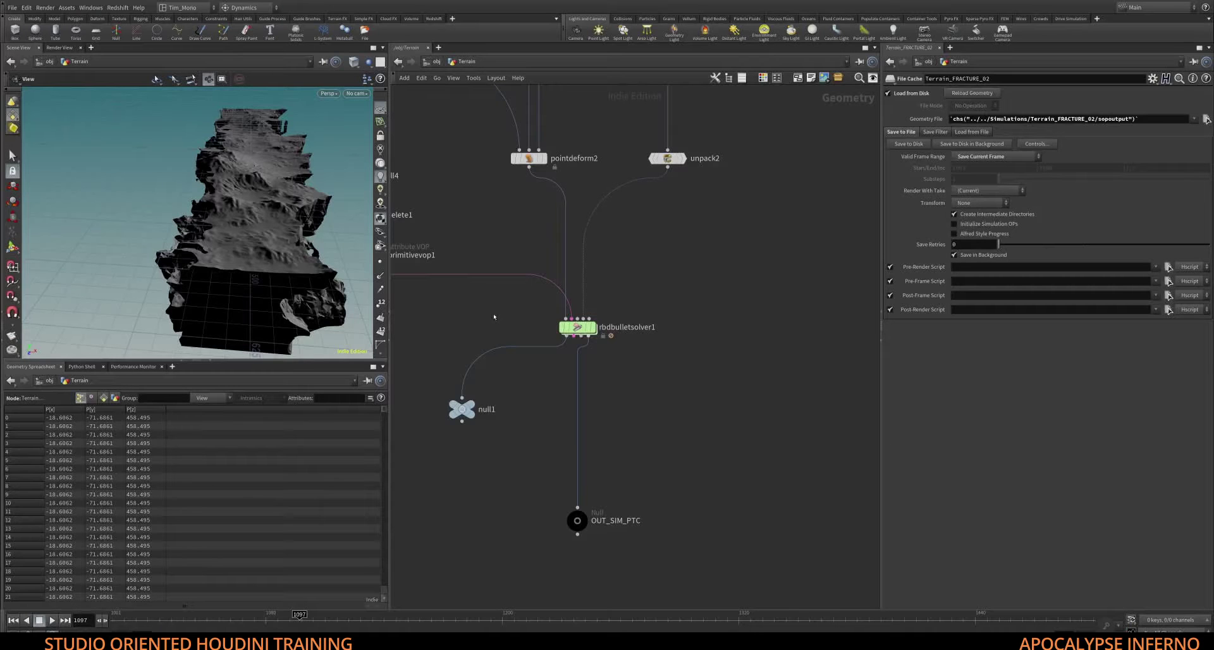
middle_drag(495, 318, 506, 321)
scroll(539, 310, down, 5)
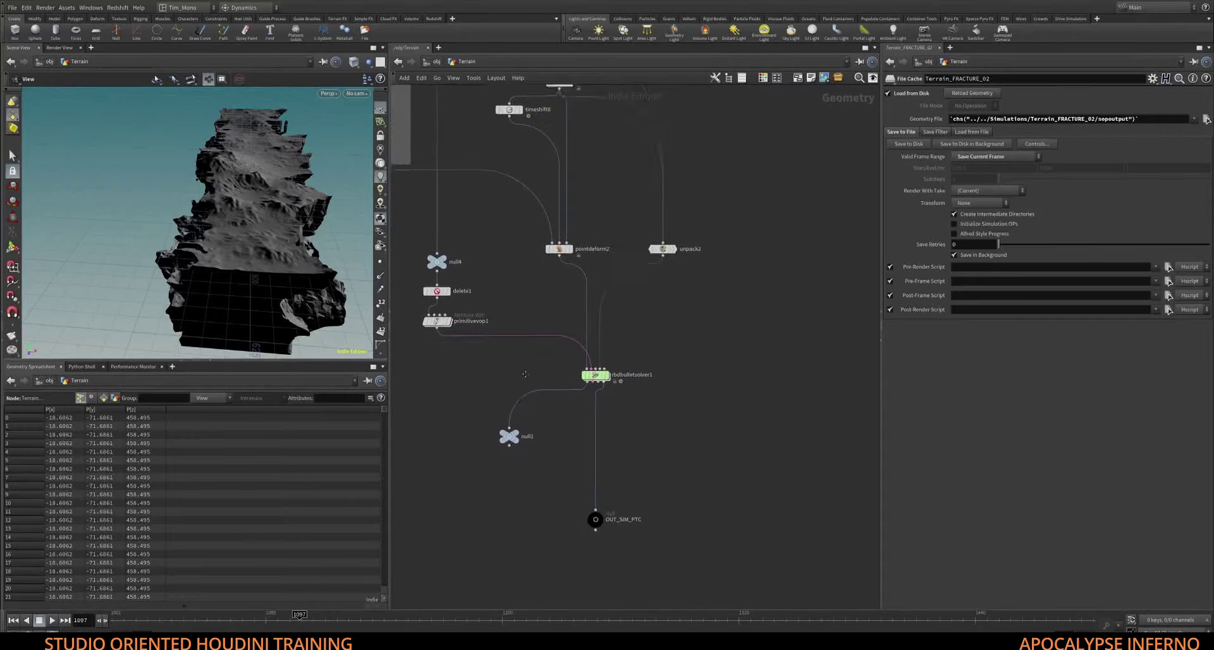
scroll(539, 310, down, 10)
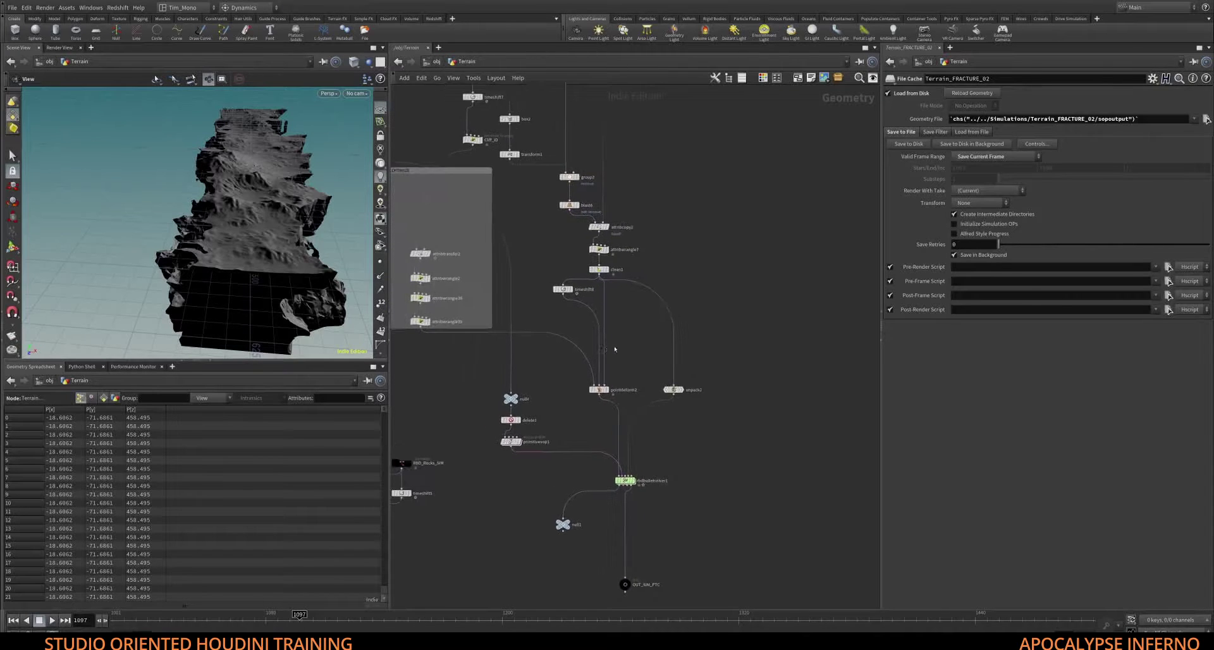
scroll(571, 346, up, 10)
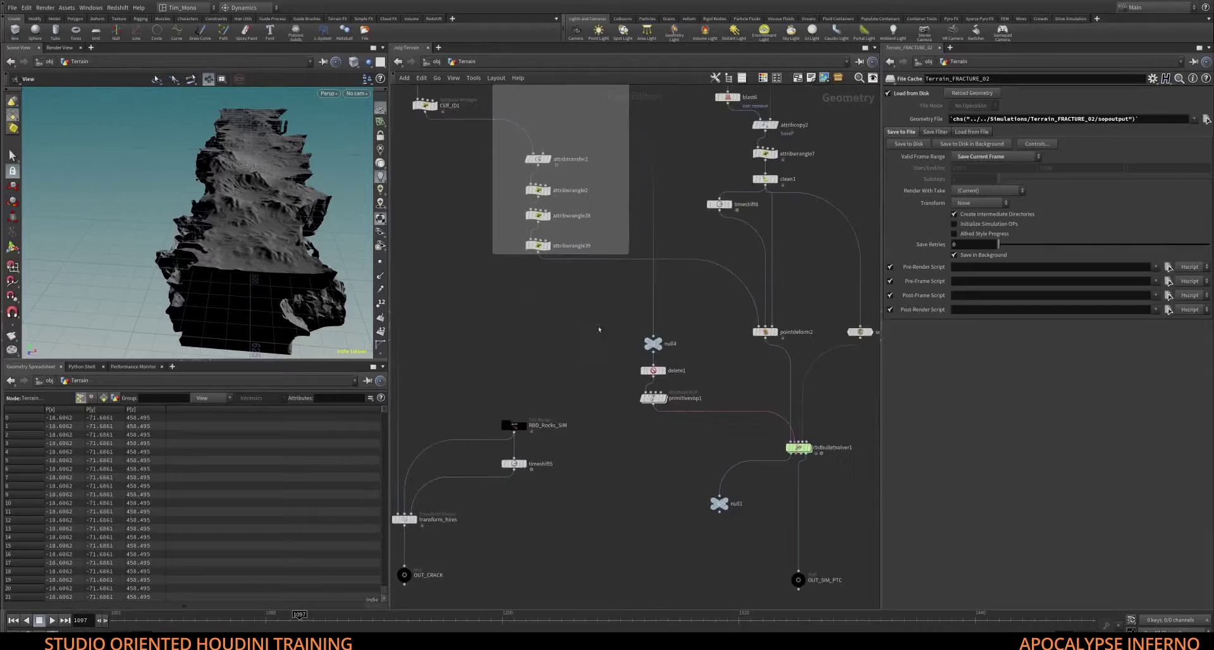
middle_drag(590, 270, 622, 291)
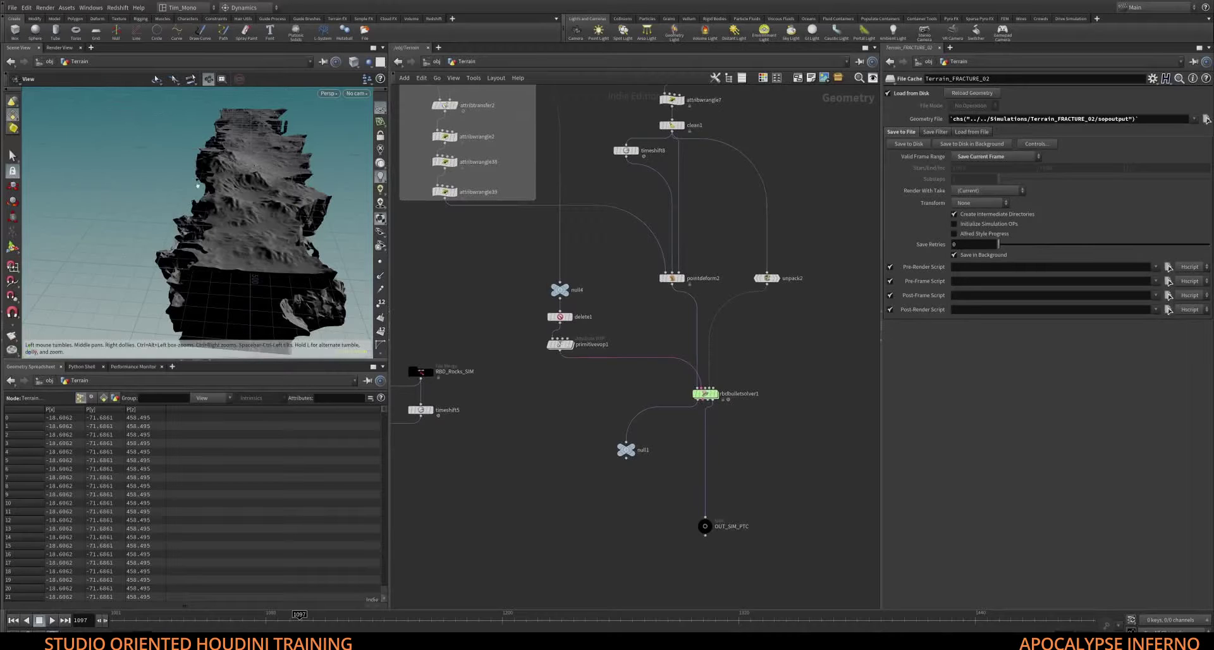
middle_drag(610, 243, 551, 153)
middle_drag(460, 221, 444, 321)
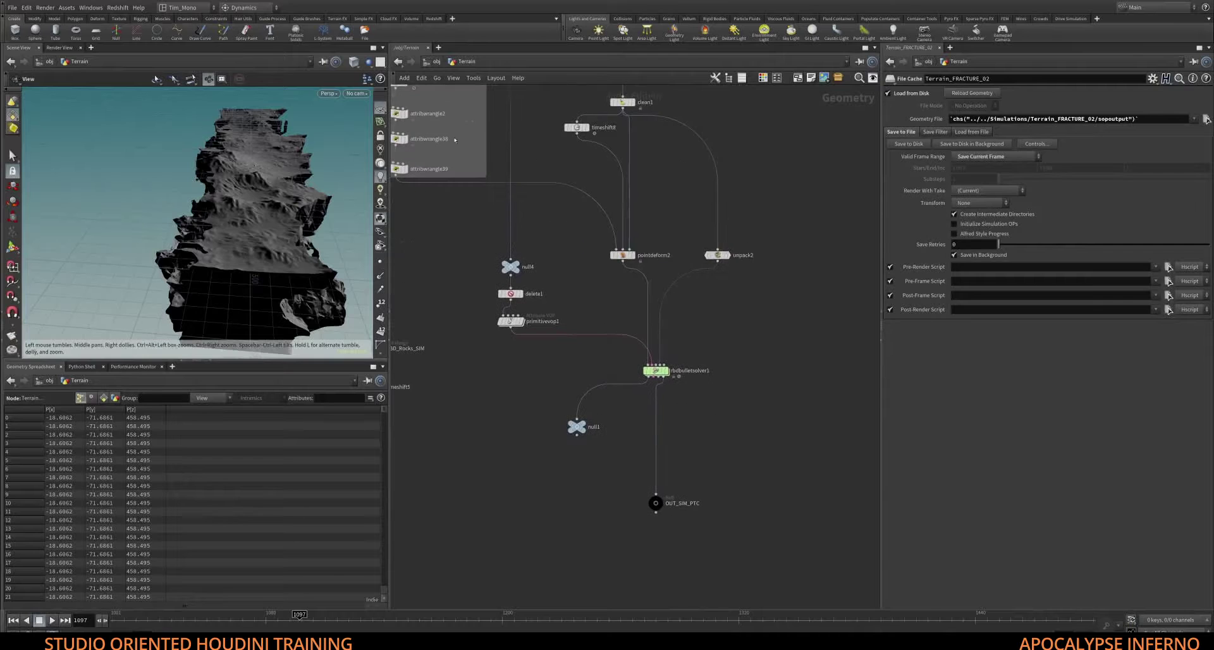
Return to the object level and open the City_Source geometry network
click(436, 62)
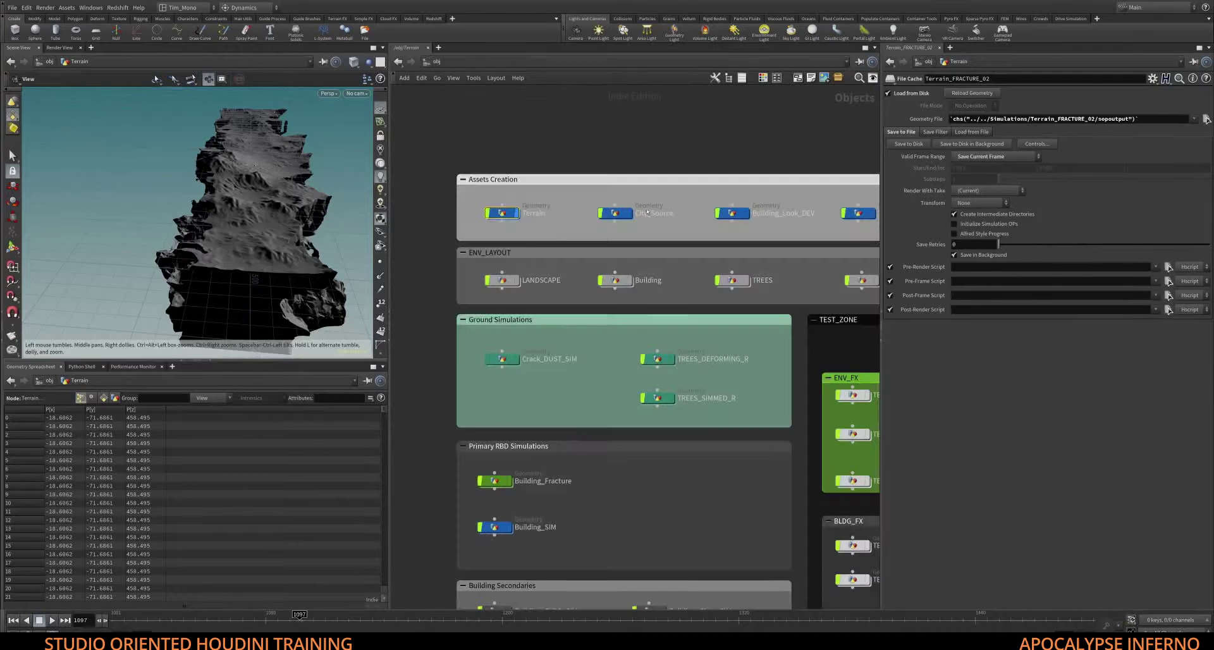
click(577, 231)
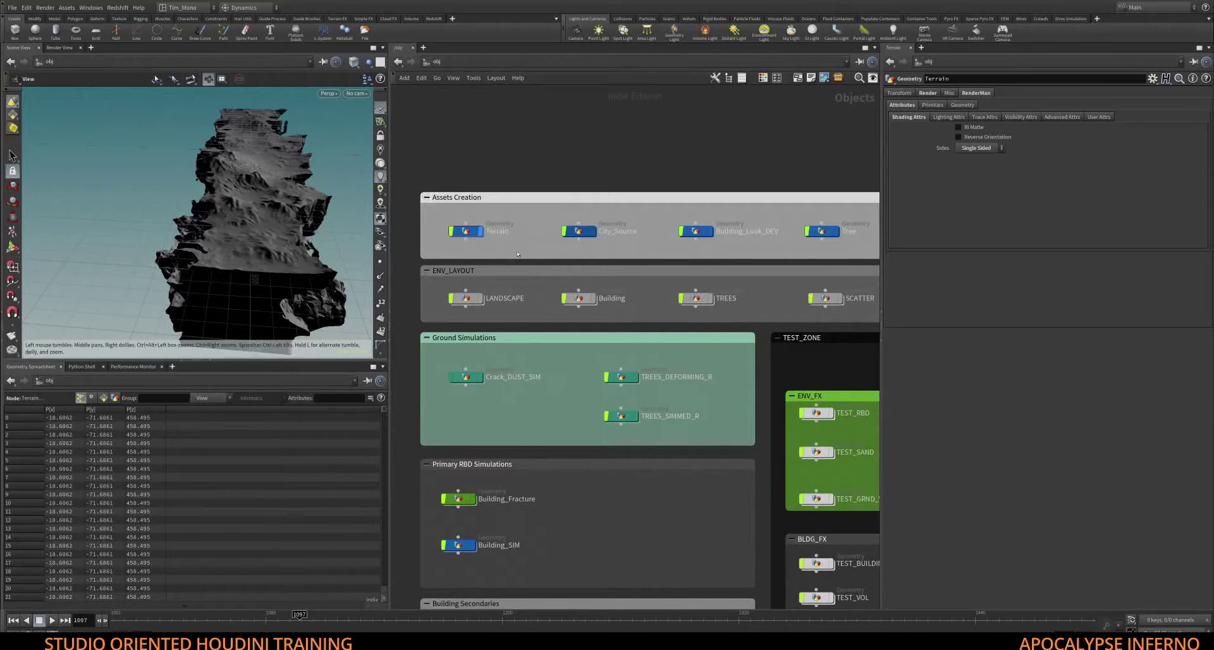
key(i)
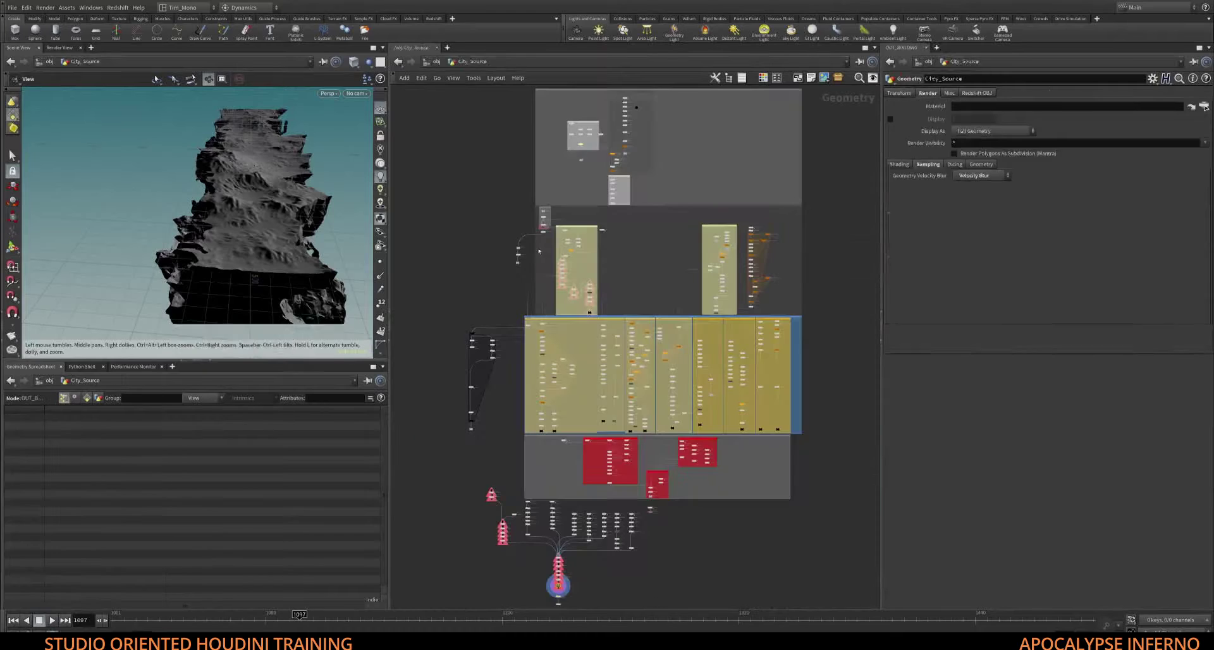
Display the cached building from the file1 node below OUT_BUILDING and bring it into view
middle_drag(488, 266, 504, 135)
scroll(521, 446, up, 7)
middle_drag(630, 454, 552, 300)
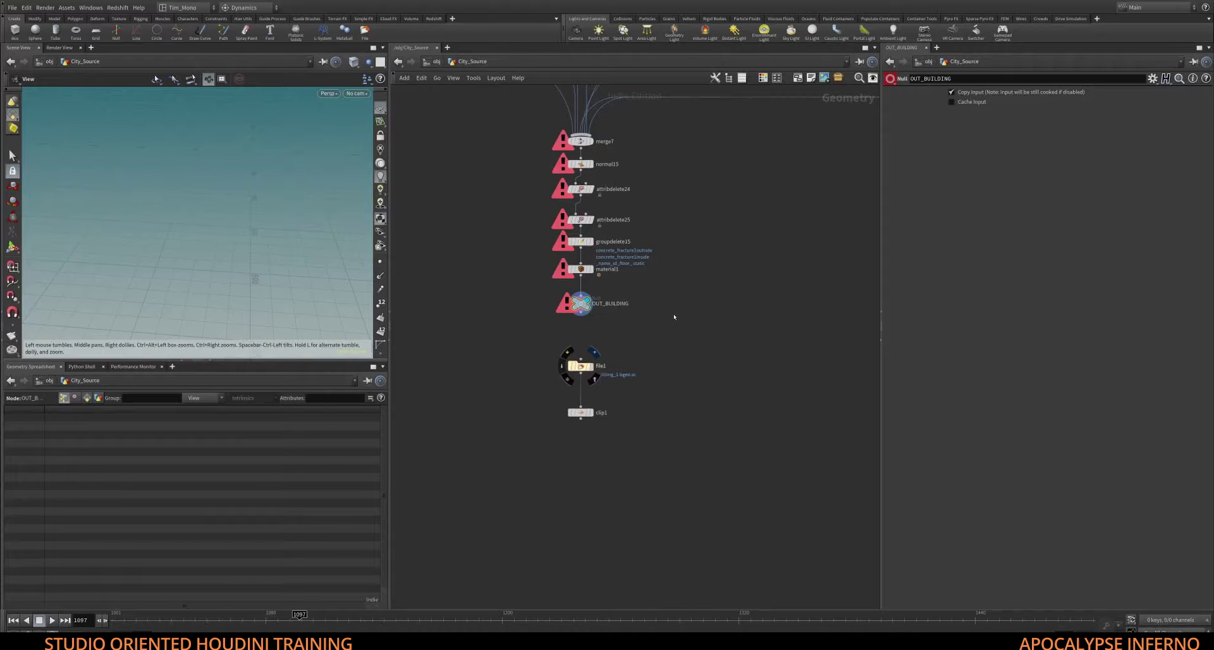
click(592, 365)
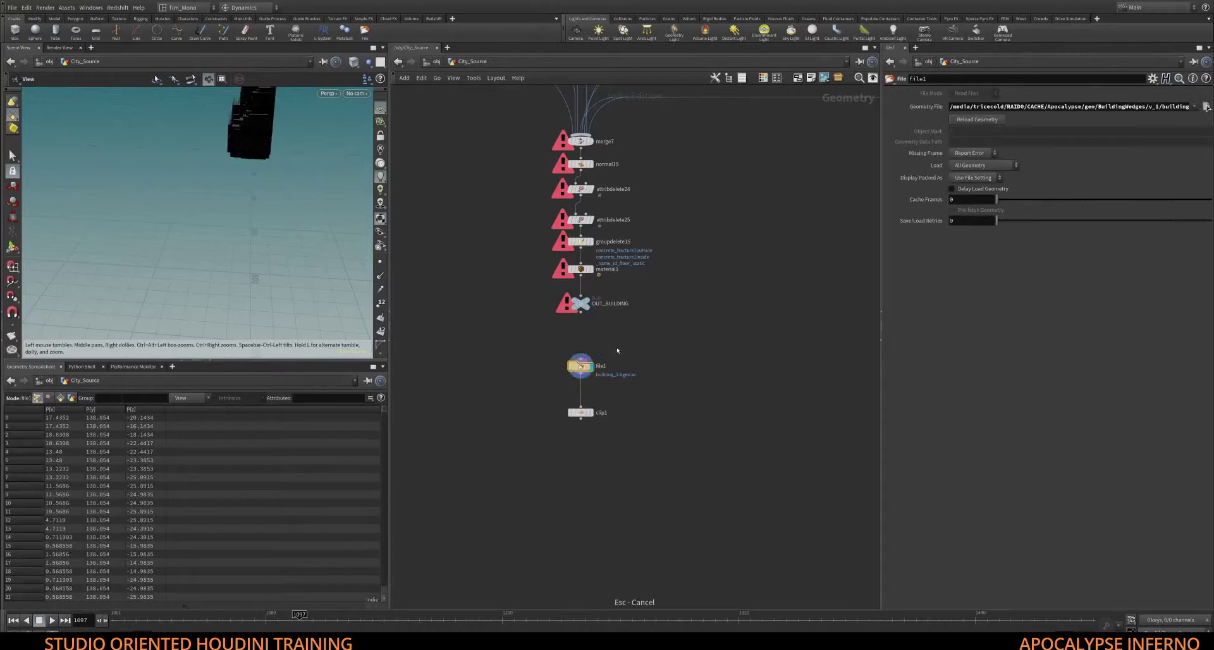
key(g)
drag(224, 211, 201, 345)
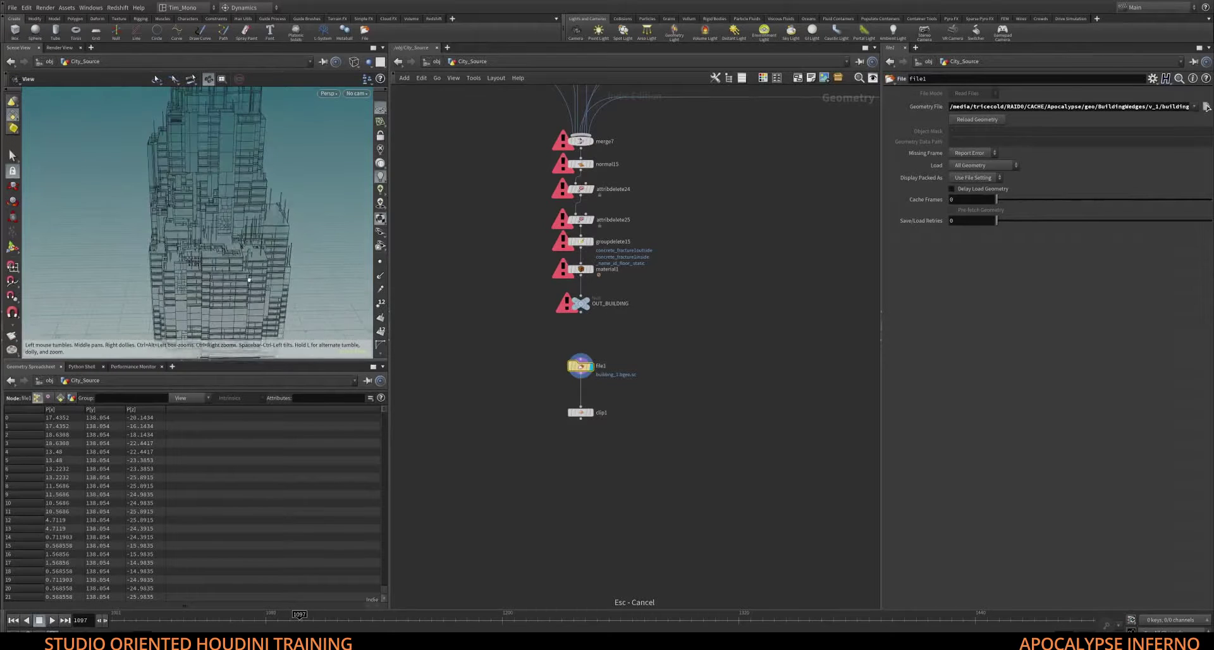
Enlarge the 3D viewport to full height and inspect the building from several angles in shaded mode
click(214, 361)
drag(276, 312, 304, 315)
right_drag(303, 315, 360, 265)
key(shift+w)
mouse_move(190, 285)
mouse_down()
mouse_move(306, 212)
mouse_move(318, 230)
mouse_move(217, 289)
mouse_move(198, 255)
mouse_move(165, 342)
mouse_move(235, 312)
mouse_move(203, 379)
mouse_move(225, 286)
mouse_move(313, 327)
mouse_move(291, 164)
mouse_move(281, 209)
mouse_move(303, 253)
mouse_move(434, 271)
mouse_up()
right_drag(113, 274, 84, 274)
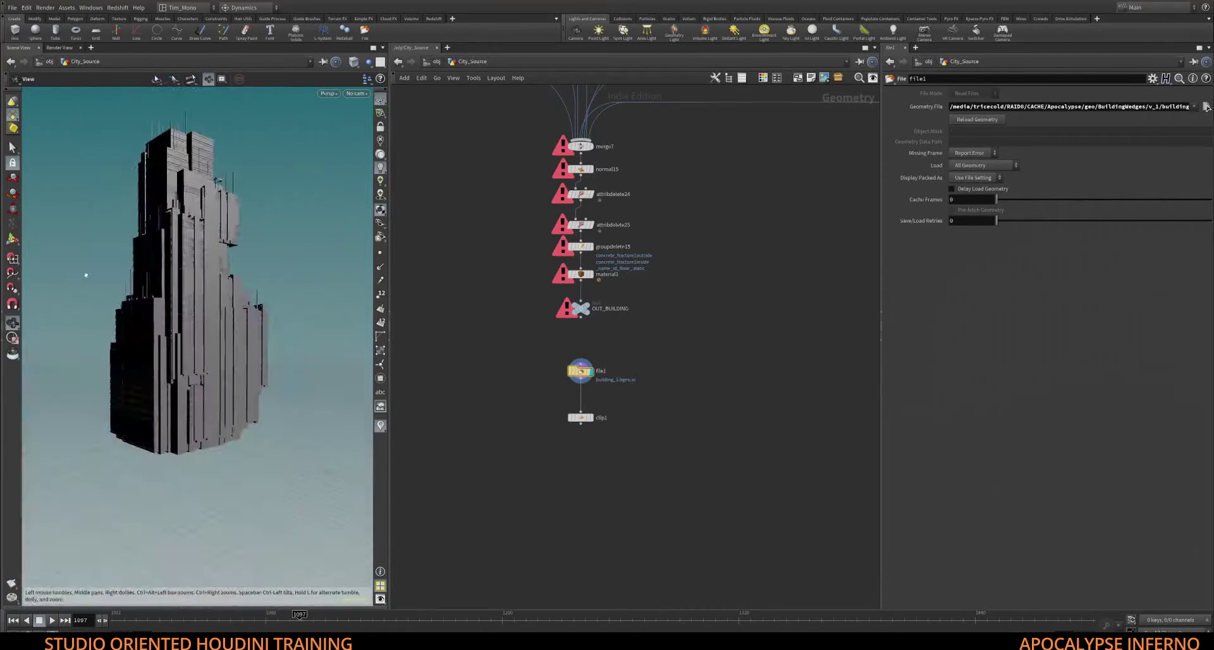
Review the overall City_Source network layout and inspect the building up close in wireframe and shaded modes
middle_drag(462, 263, 454, 347)
right_drag(455, 347, 428, 313)
scroll(427, 312, up, 8)
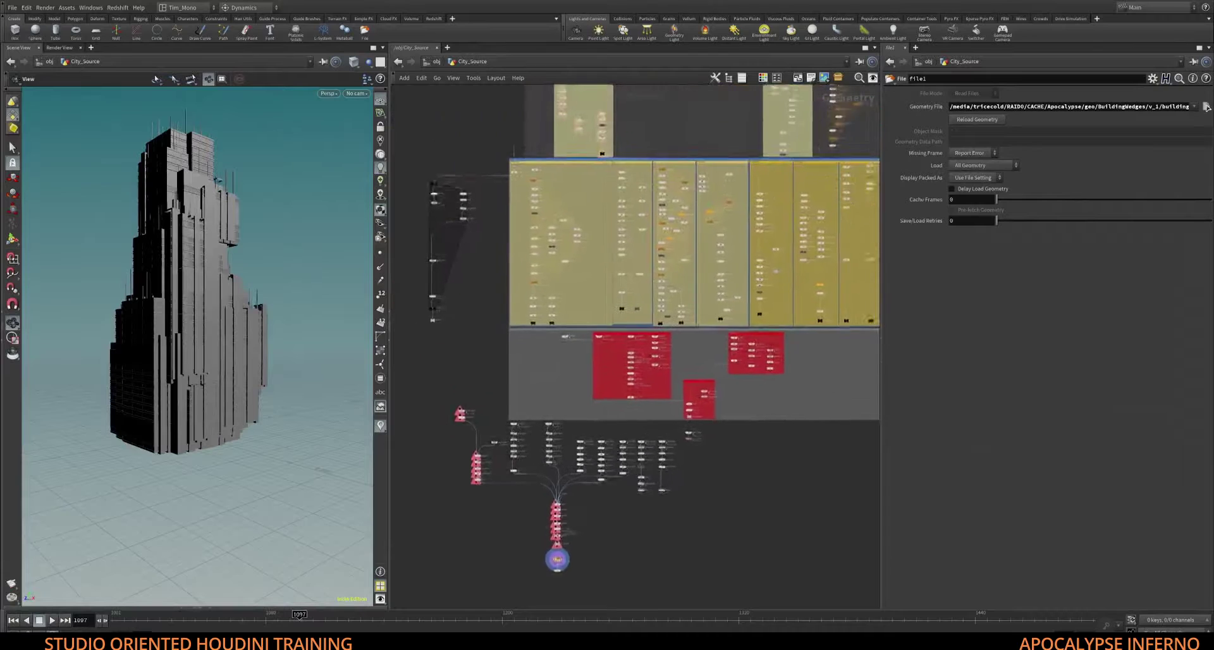
middle_drag(459, 378, 465, 383)
key(shift+w)
drag(169, 252, 230, 287)
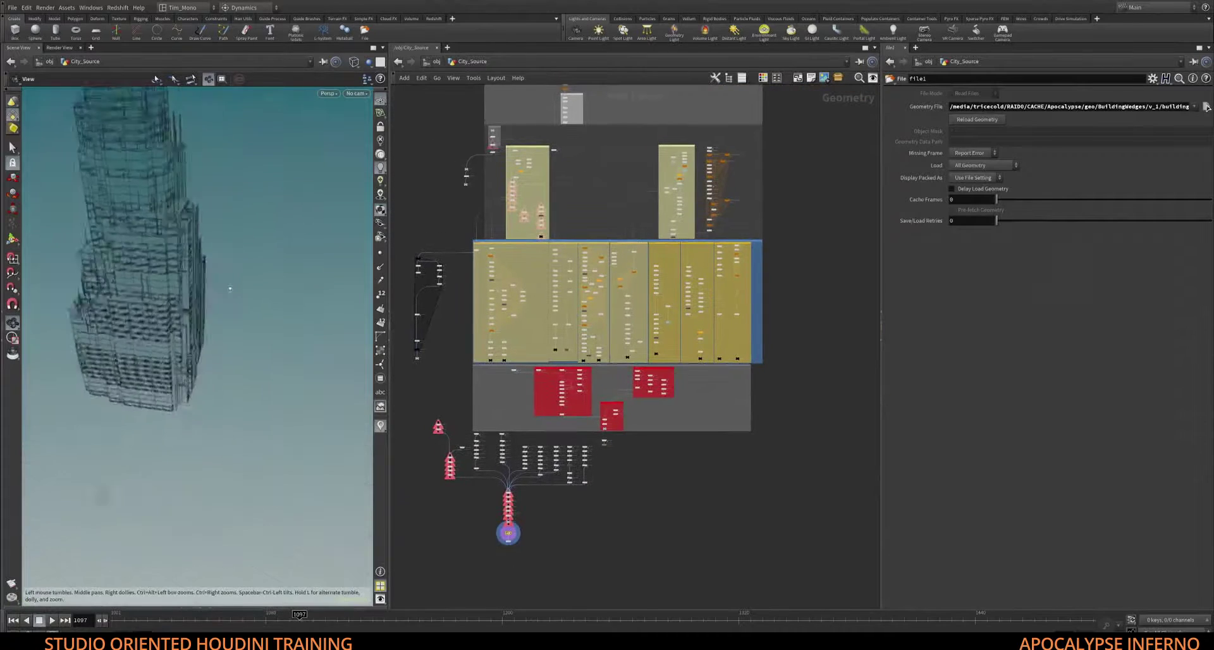
middle_drag(230, 287, 255, 320)
drag(190, 302, 178, 336)
right_drag(178, 336, 378, 235)
key(shift+w)
mouse_move(257, 236)
mouse_down()
mouse_move(250, 271)
mouse_move(253, 225)
mouse_up()
right_drag(252, 225, 29, 338)
drag(228, 290, 354, 272)
Return to the object level and bring the Primary RBD Simulations and Building Secondaries groups into view
click(435, 61)
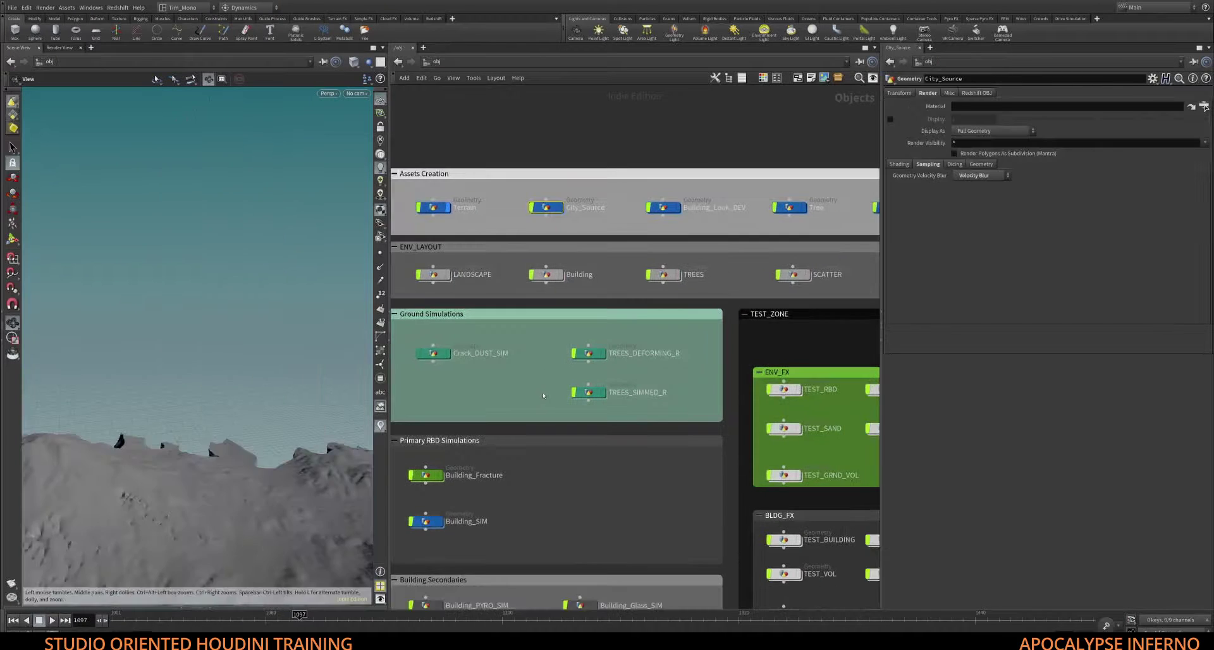
middle_drag(520, 480, 678, 311)
middle_drag(783, 394, 675, 336)
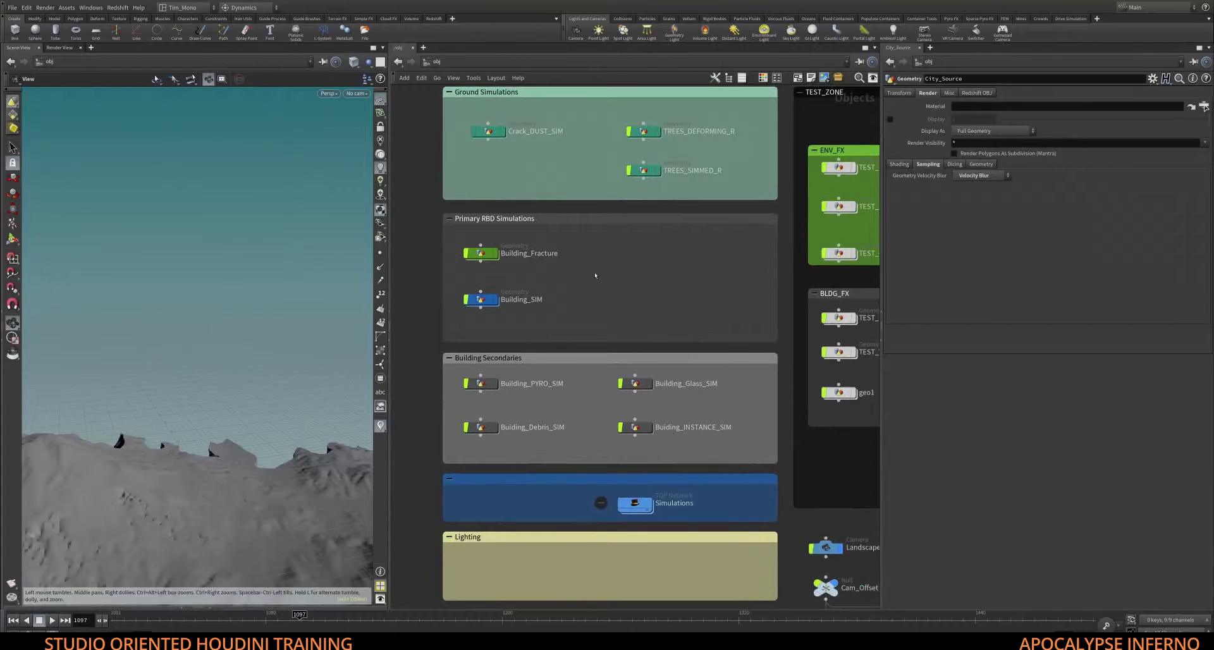
Open the Building_Fracture network and examine the BuildingWedges file cache and the glass fracture branch
double_click(481, 253)
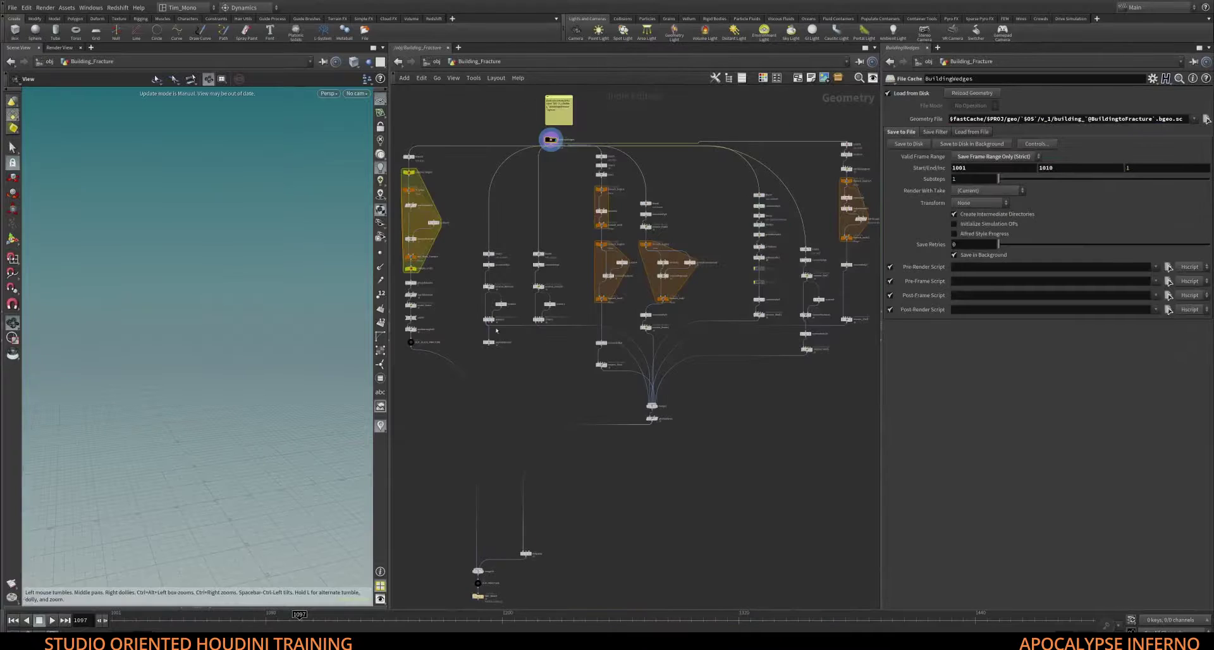
scroll(497, 330, up, 5)
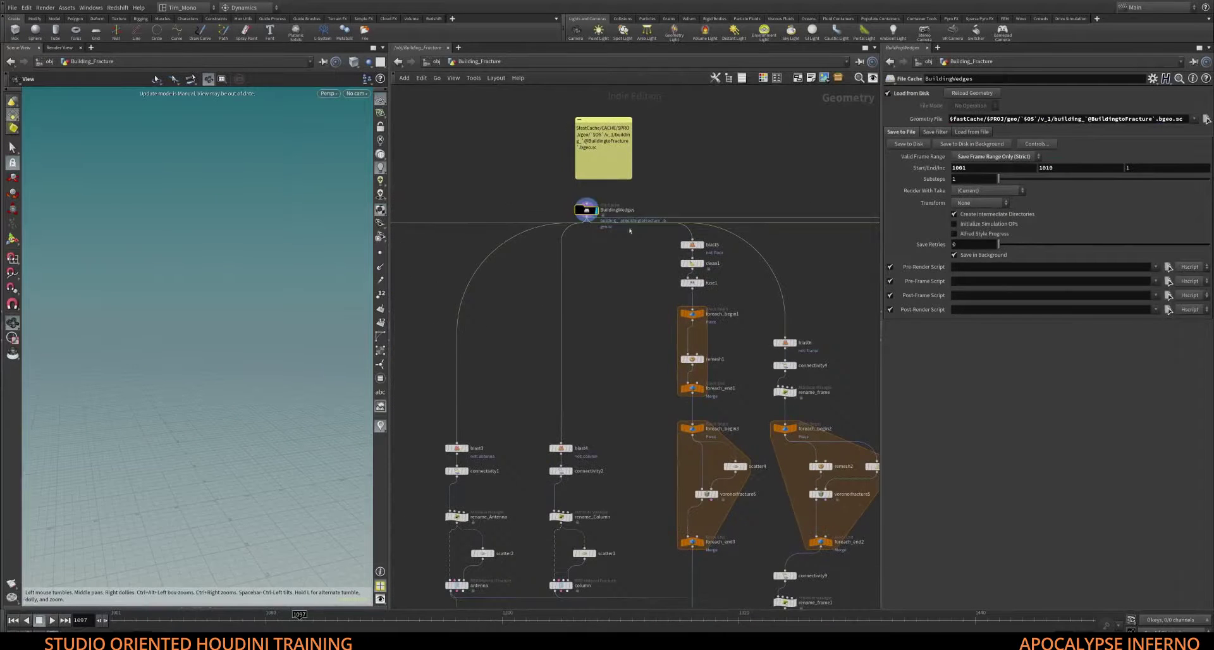
middle_drag(627, 288, 723, 268)
middle_drag(478, 261, 562, 238)
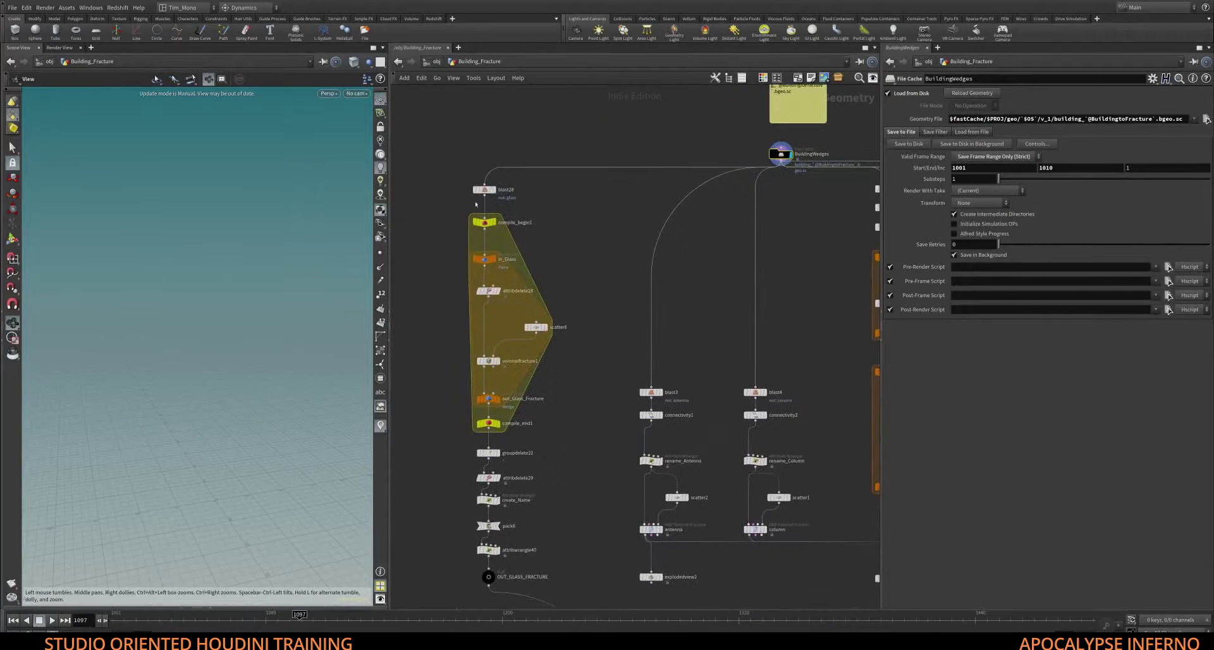
middle_drag(509, 203, 539, 244)
click(516, 233)
Inspect the Blast nodes that isolate the floor and sideWall groups in the fracture branches
middle_drag(746, 252, 519, 247)
drag(653, 227, 697, 236)
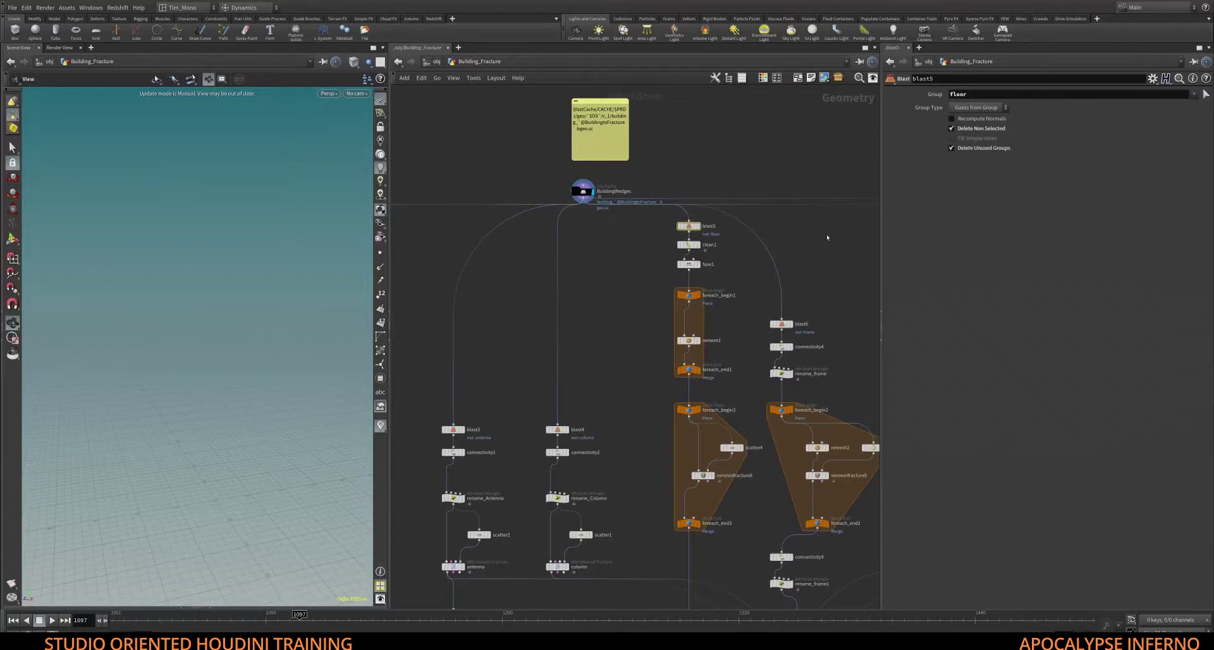
middle_drag(826, 236, 435, 232)
drag(537, 270, 631, 309)
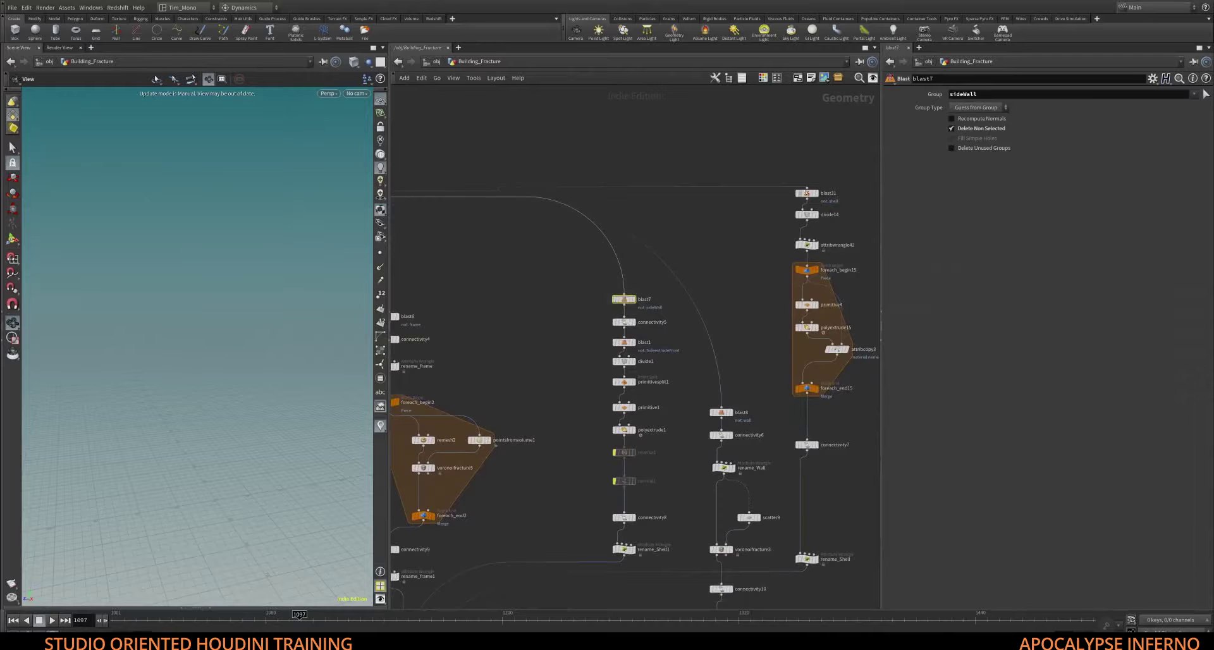
Review how the fracture branches merge and inspect the settings of the antenna RBD Material Fracture node
middle_drag(573, 359, 655, 238)
scroll(612, 245, down, 3)
middle_drag(469, 207, 591, 141)
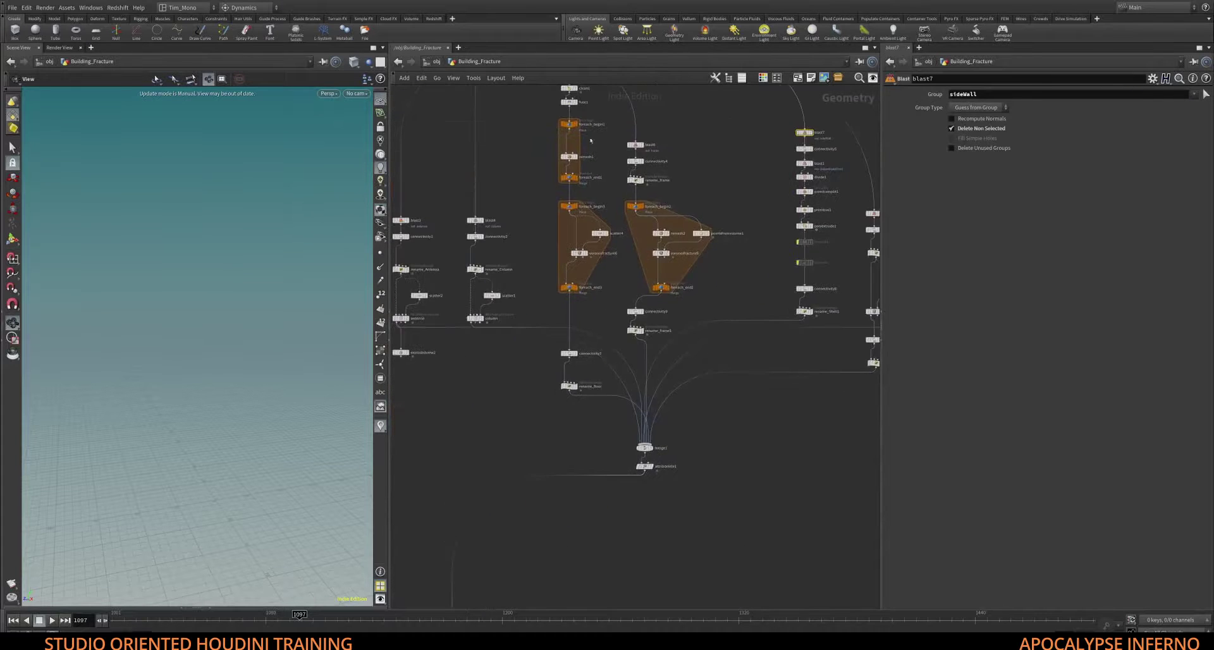
middle_drag(500, 177, 509, 248)
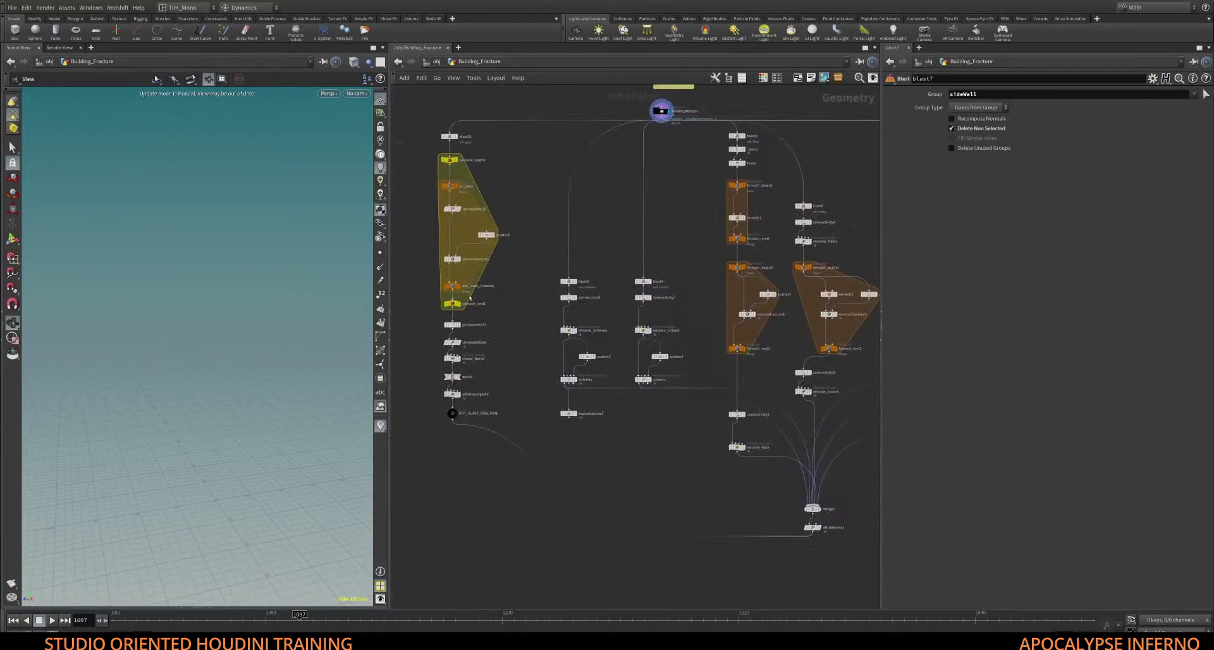
middle_drag(517, 324, 499, 234)
middle_drag(607, 357, 543, 270)
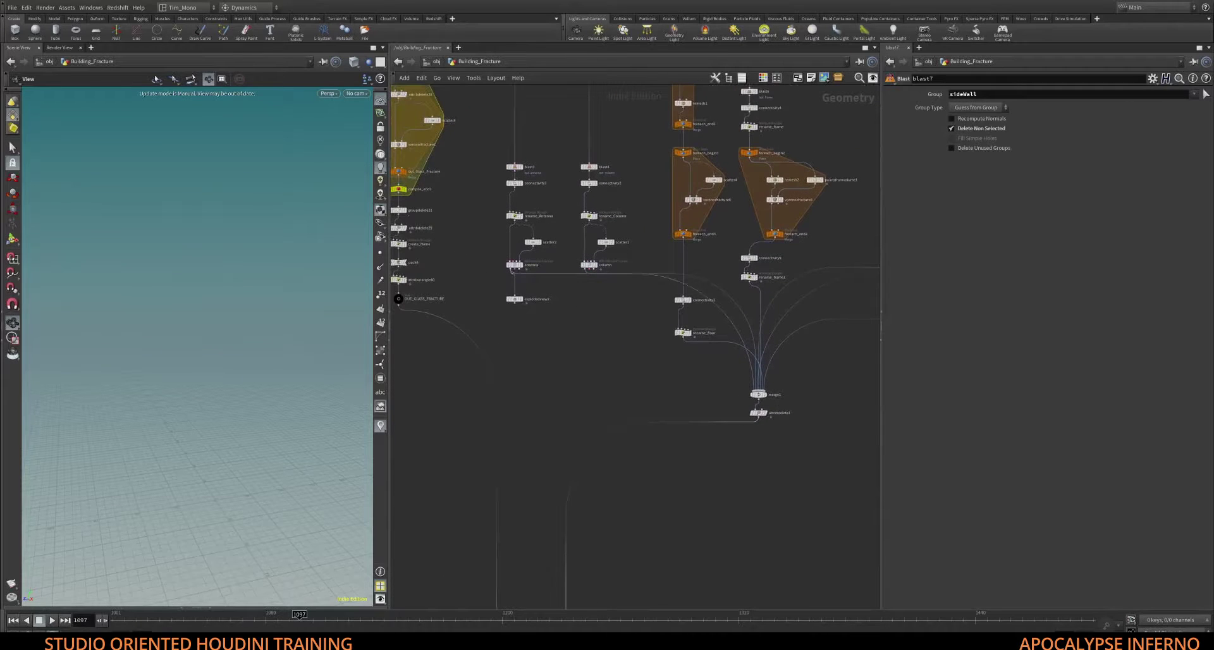
click(514, 265)
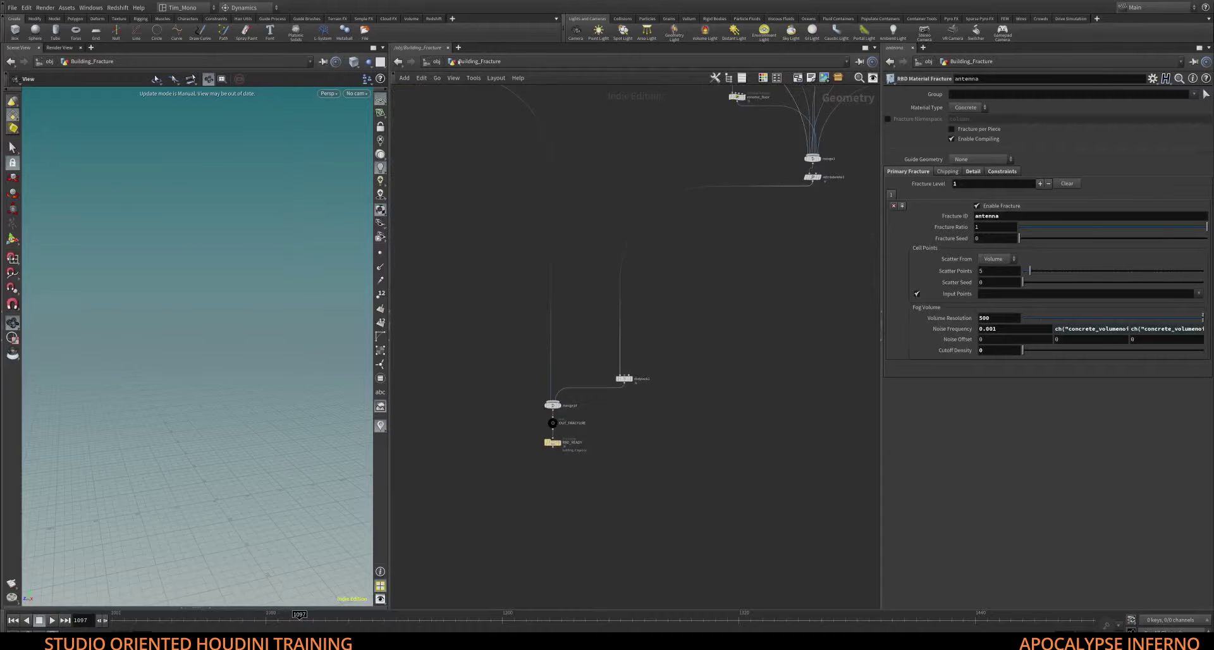
Return to the object level, open the Building_SIM network and examine its uppermost group of grid and terrain nodes
click(436, 61)
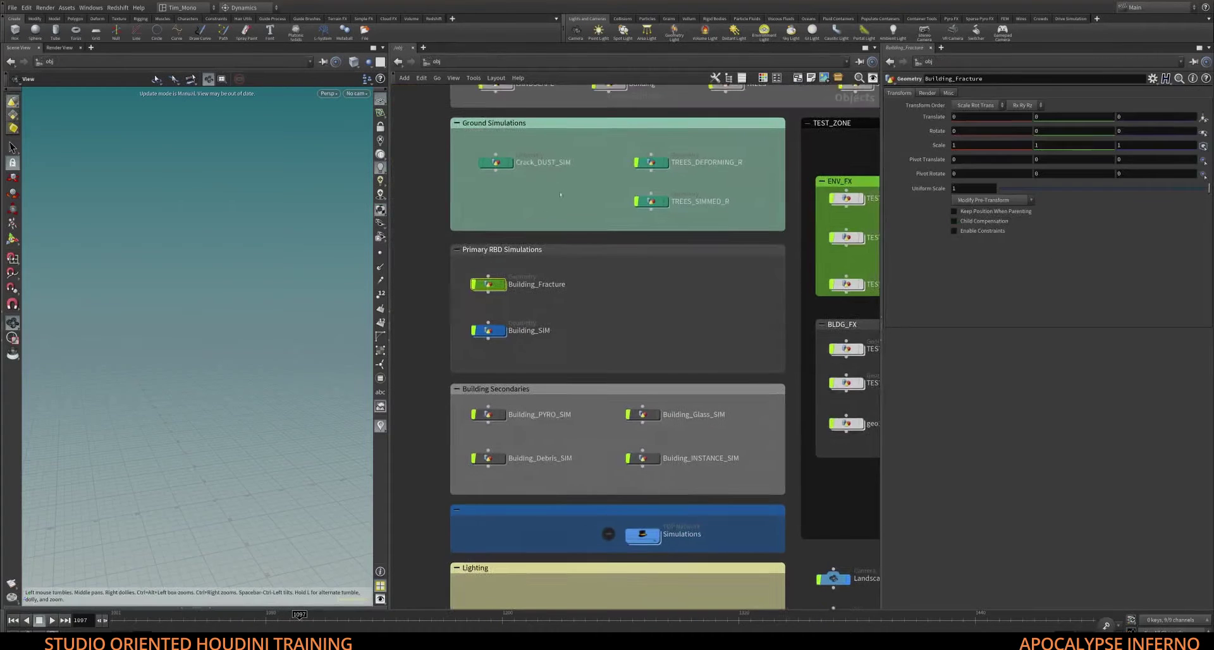
double_click(495, 330)
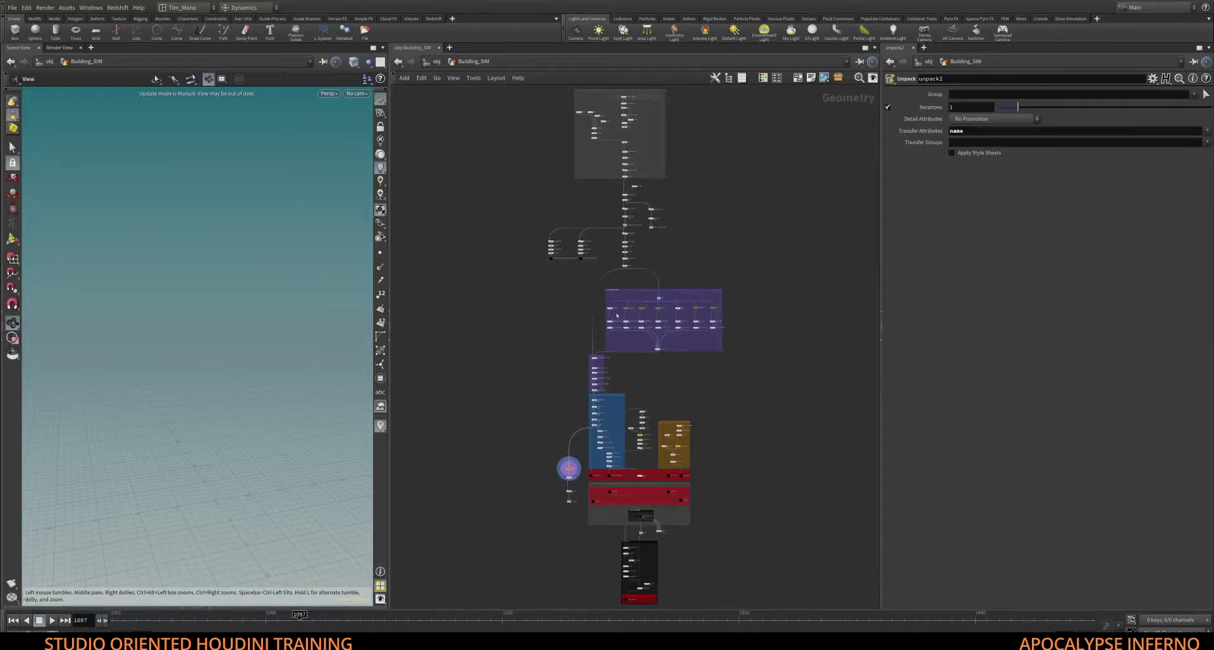
scroll(705, 260, up, 5)
middle_drag(506, 149, 861, 322)
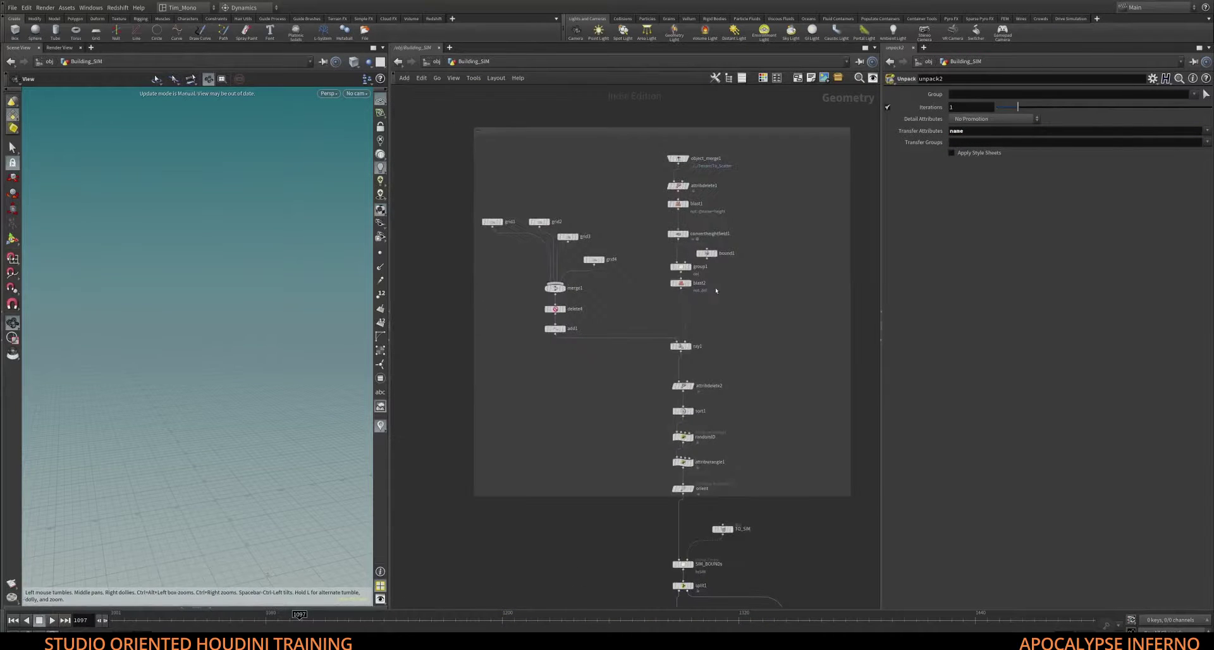
middle_drag(612, 309, 634, 316)
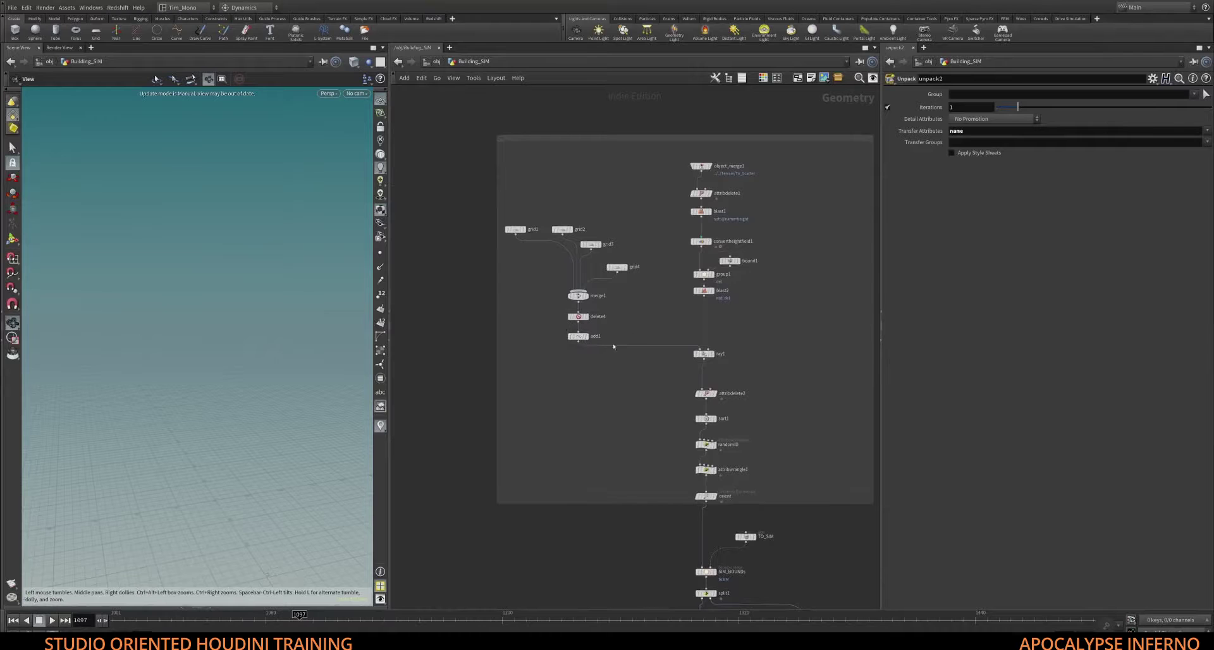
Display the ray1 node, force the viewport to update and frame the result
click(702, 353)
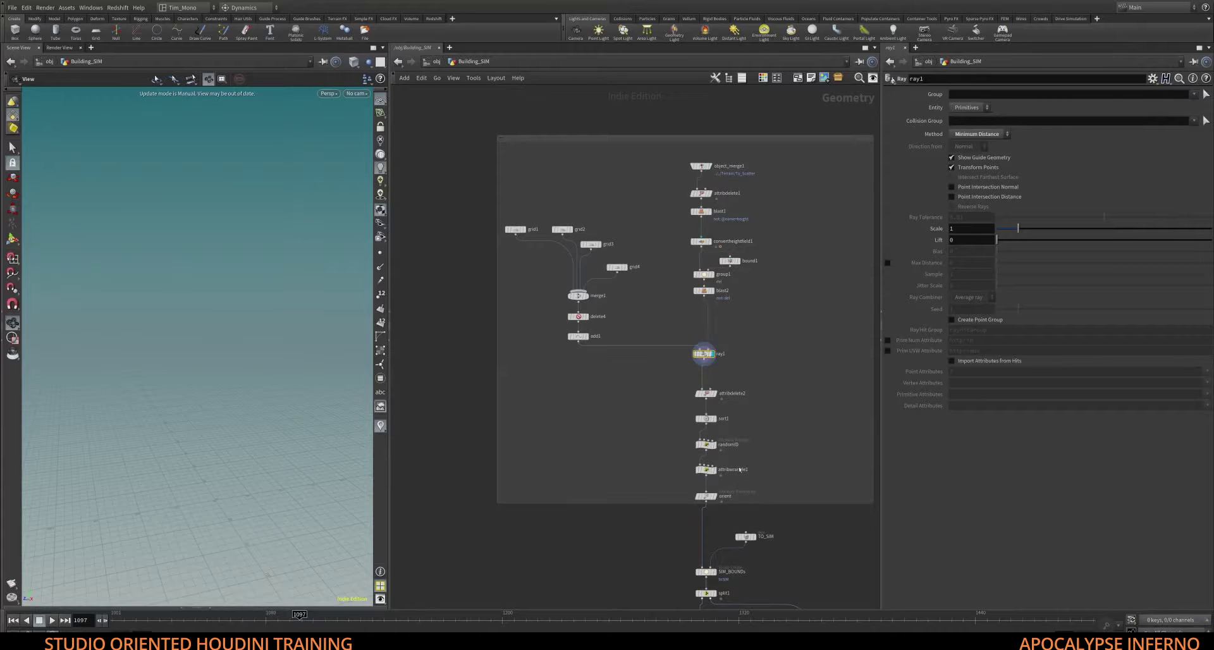
key(F9)
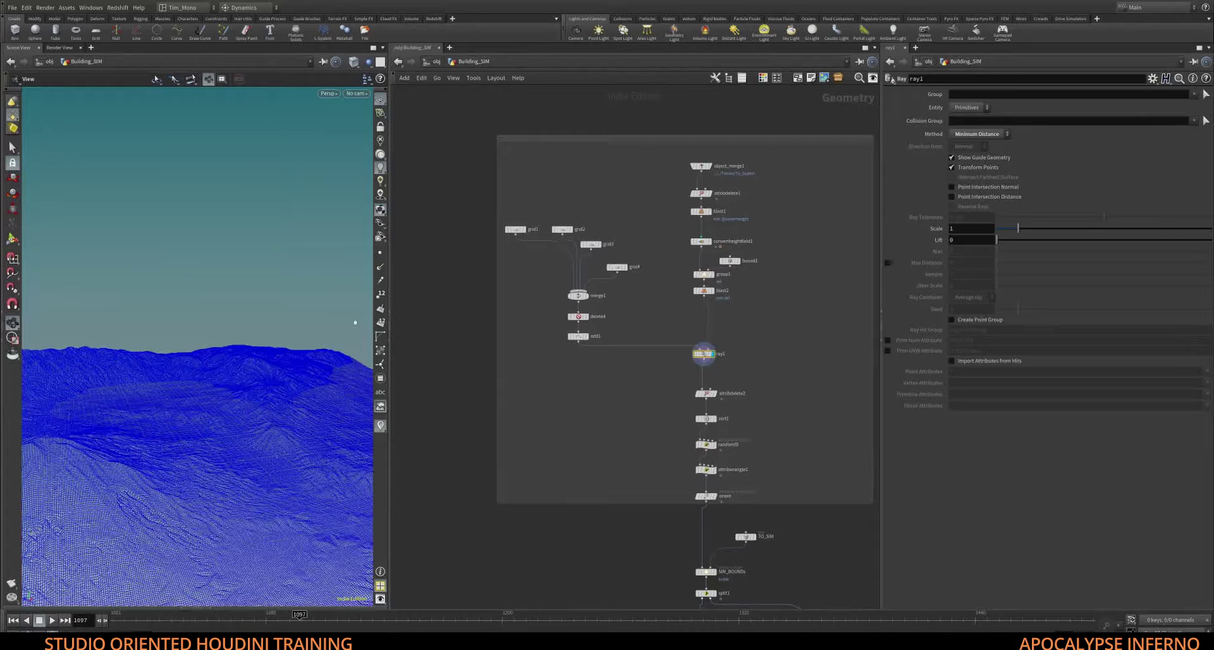
key(space+g)
drag(231, 328, 178, 325)
scroll(179, 325, up, 1)
Compare the add1 points, the grids in merge1 and the ray1 and attribdelete2 results in the viewport
click(588, 337)
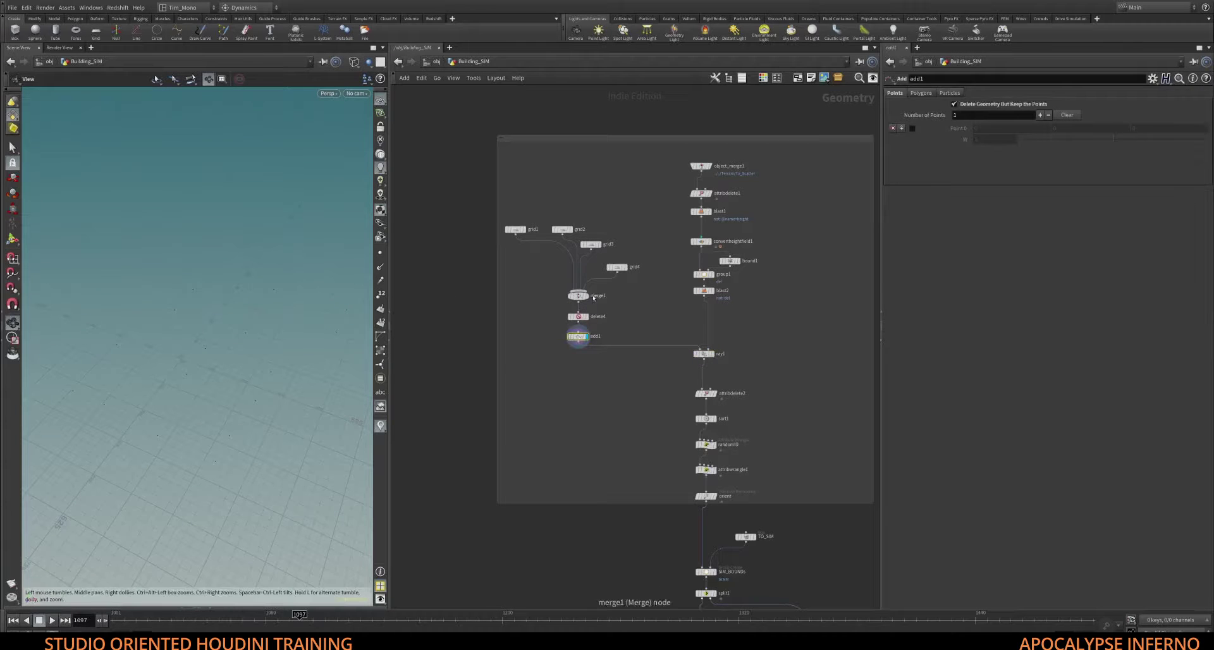
click(578, 296)
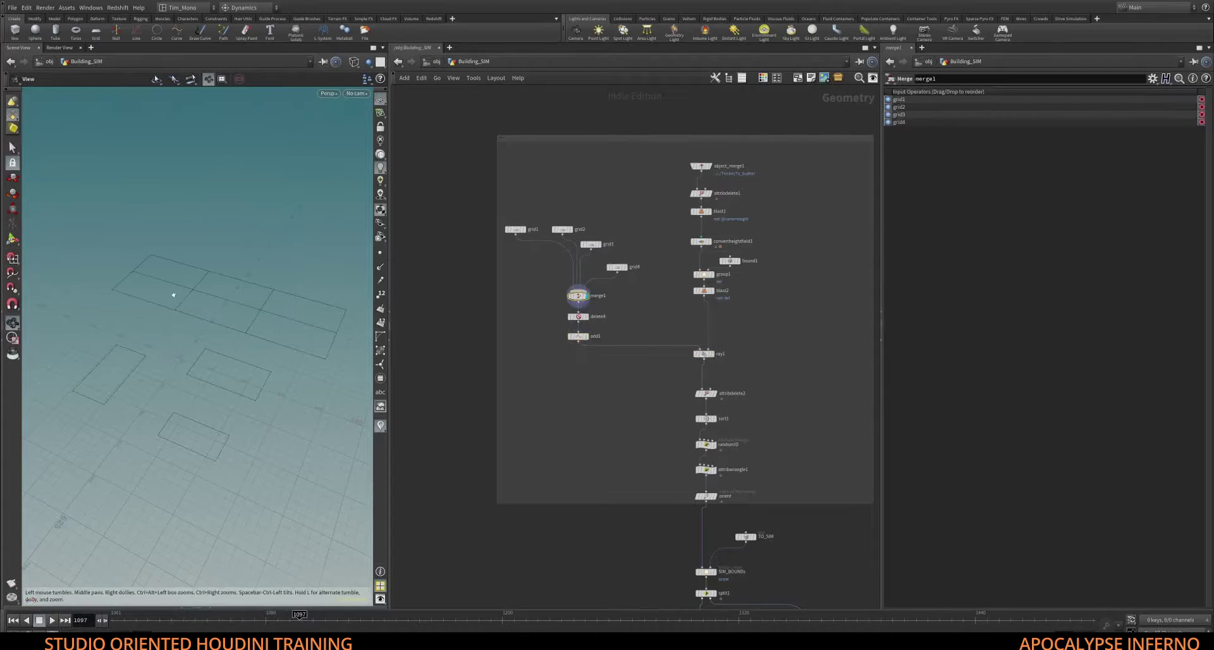
drag(215, 308, 200, 282)
click(704, 354)
click(716, 397)
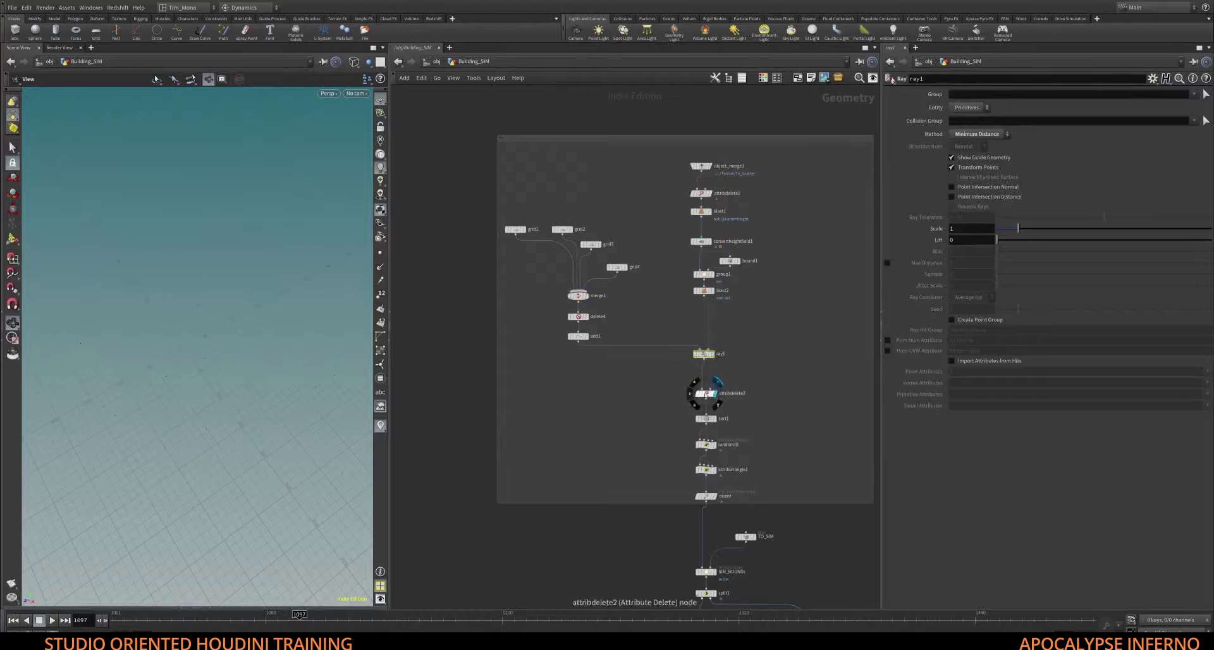
Display the SIM_BOUNDs group node and view its bounding box in the viewport
scroll(717, 379, down, 5)
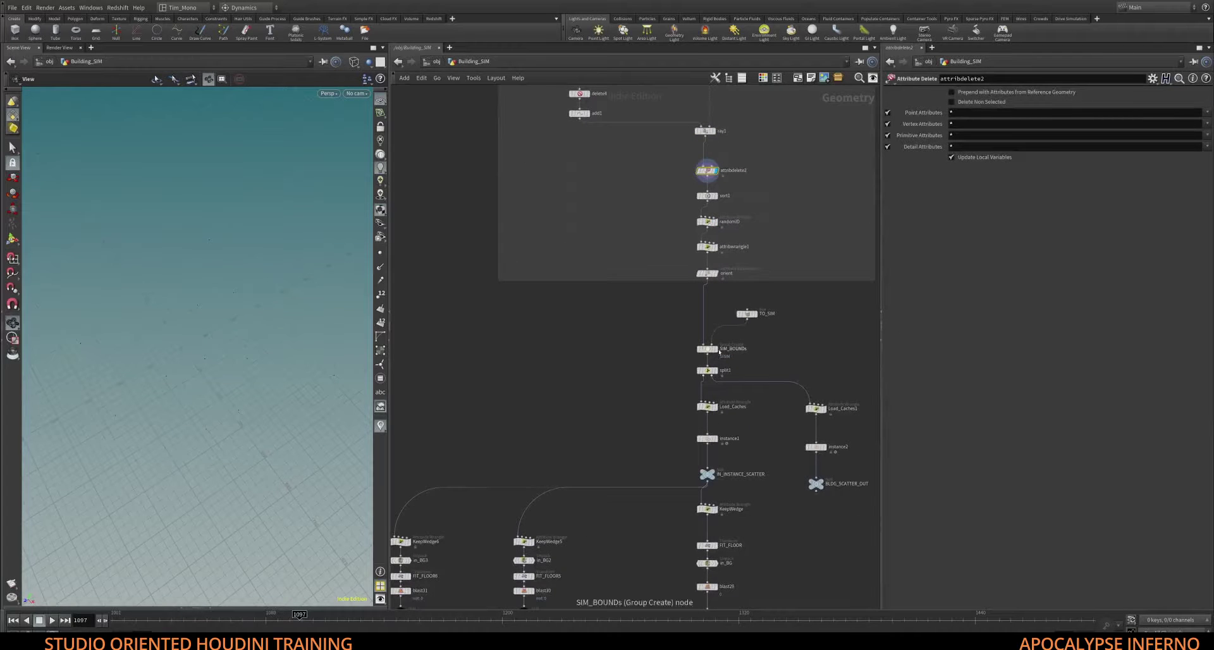
click(713, 349)
drag(193, 279, 340, 268)
Set the viewport background color scheme to Dark and check the points inside the bounding box
key(d)
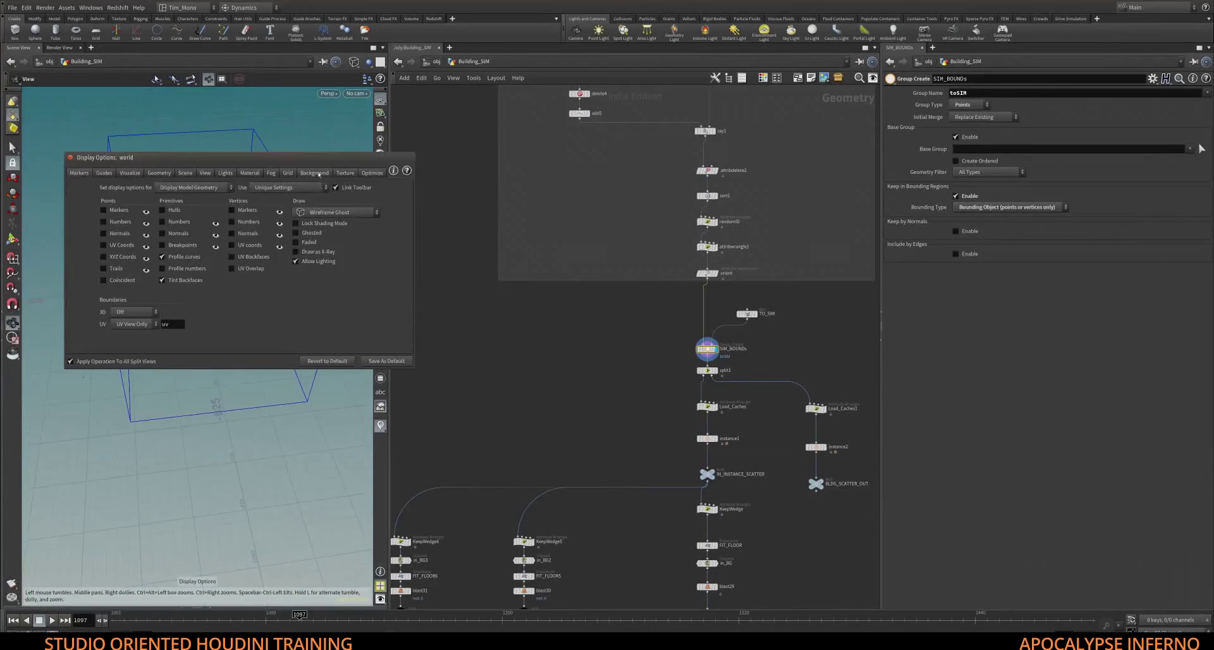
click(318, 174)
click(136, 187)
click(139, 209)
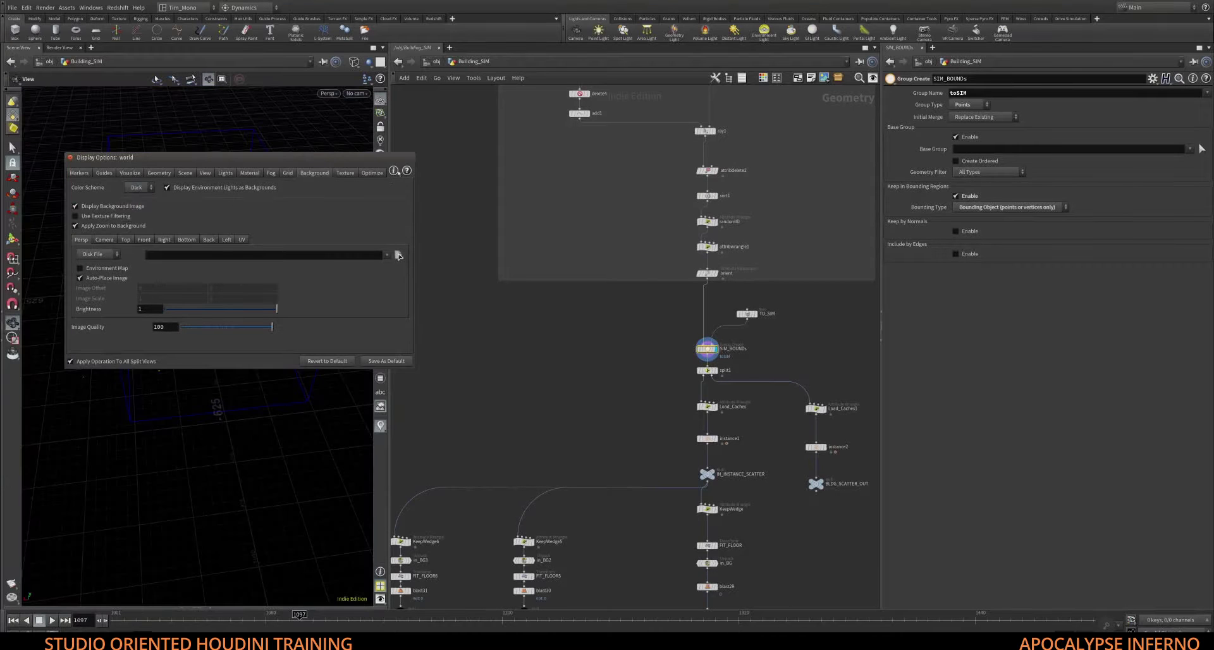
key(Escape)
drag(173, 206, 190, 279)
Display and frame the BLDG_SCATTER_OUT null and move the node level with IN_INSTANCE_SCATTER
middle_drag(742, 292, 660, 254)
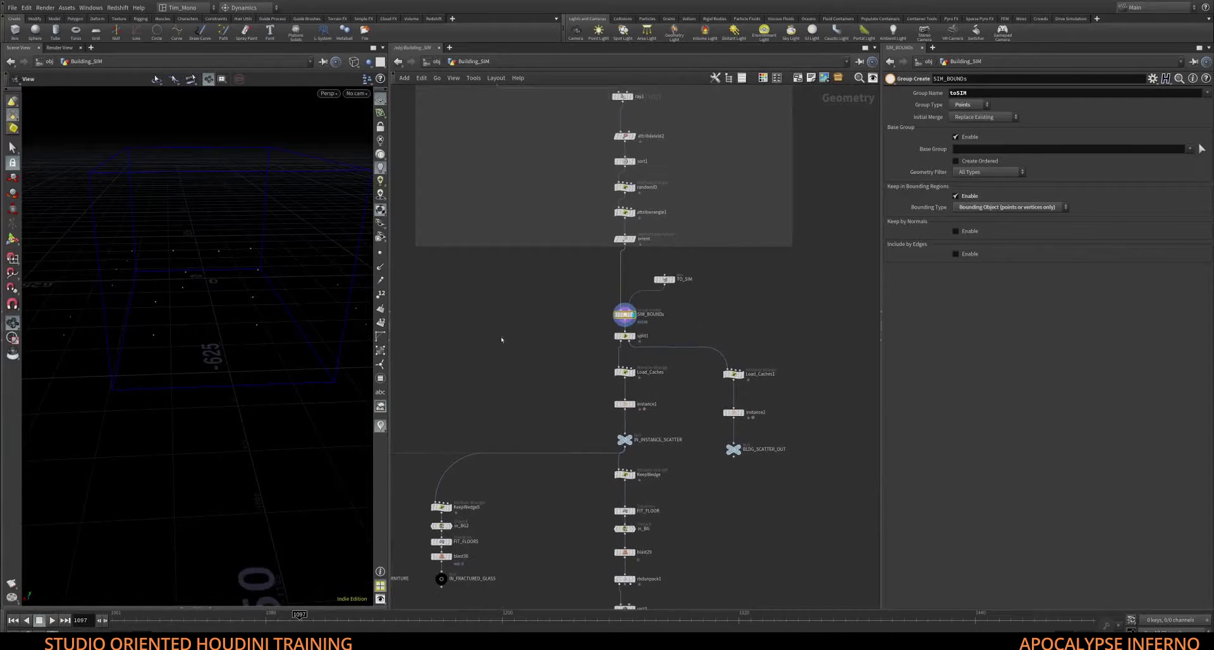
middle_drag(501, 340, 504, 257)
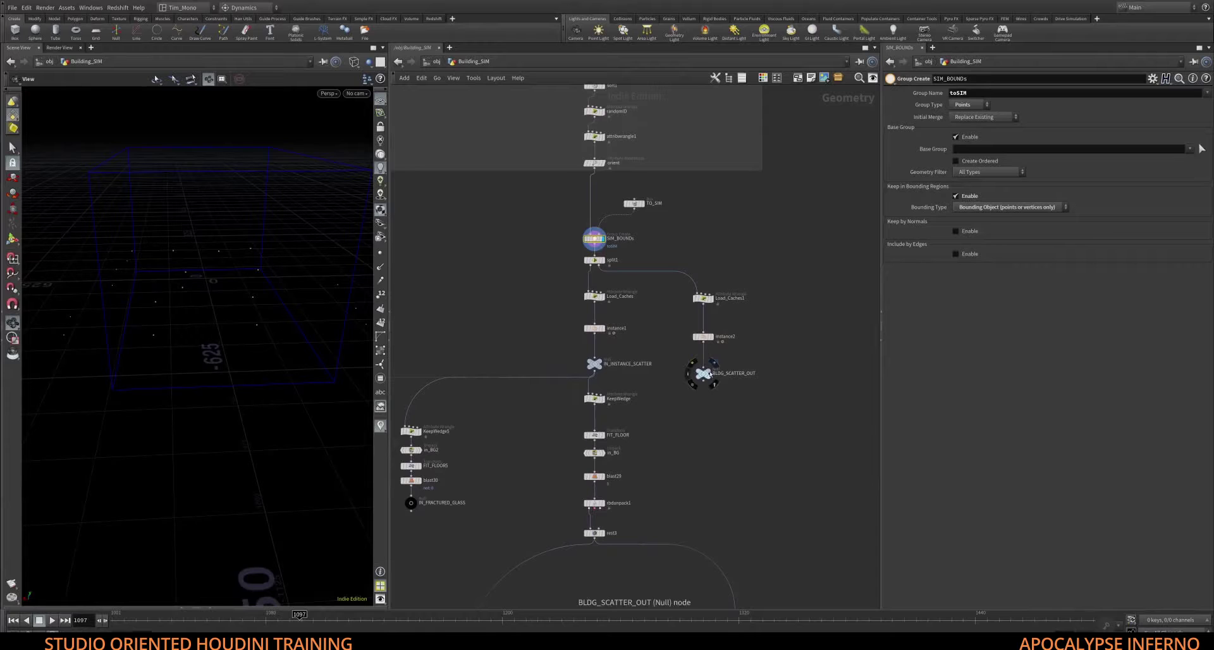
click(703, 373)
key(g)
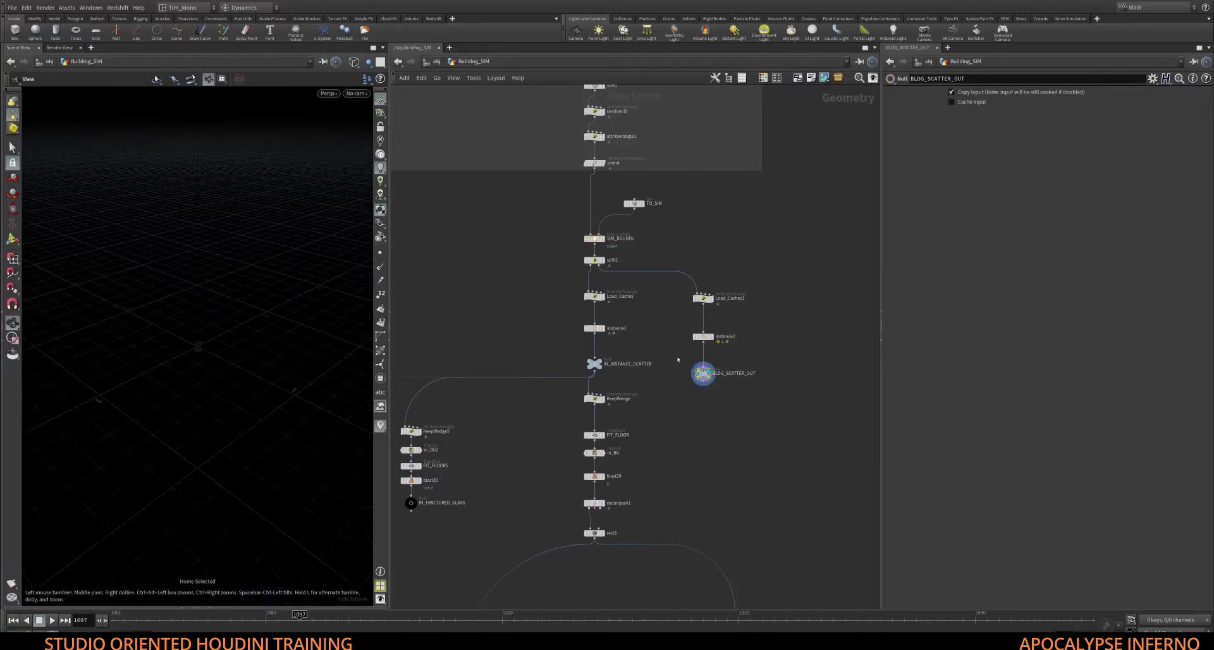
drag(703, 373, 703, 363)
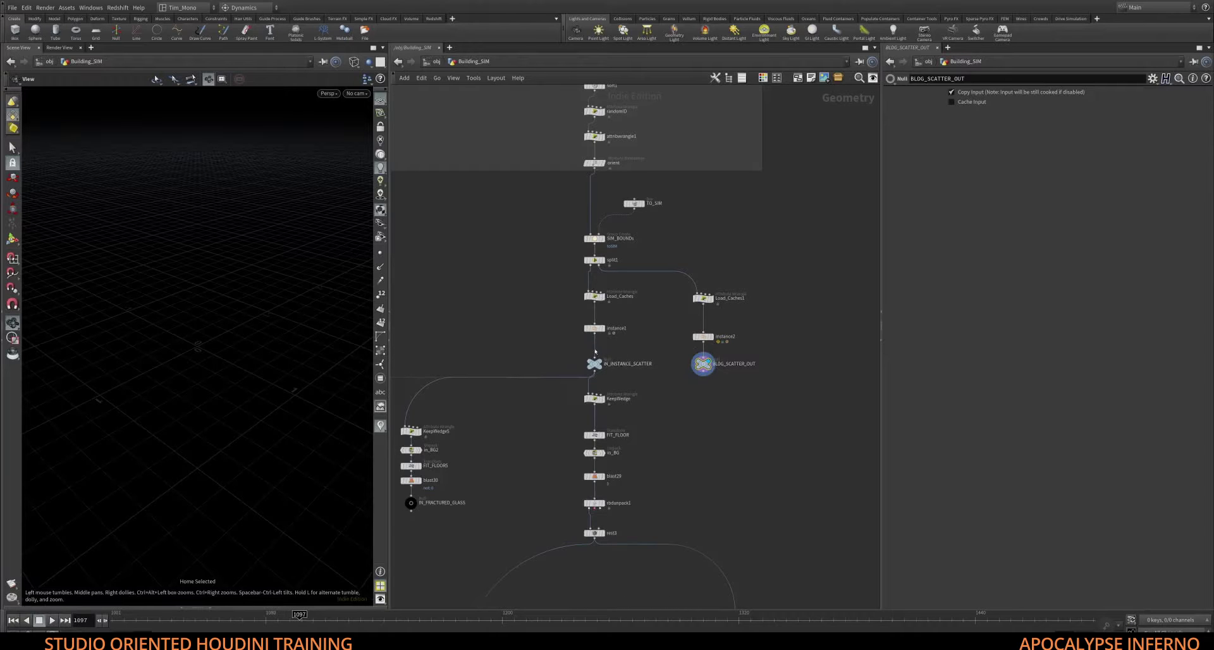
Display the IN_INSTANCE_SCATTER null, frame its buildings and toggle wireframe shading to inspect them
click(594, 362)
key(g)
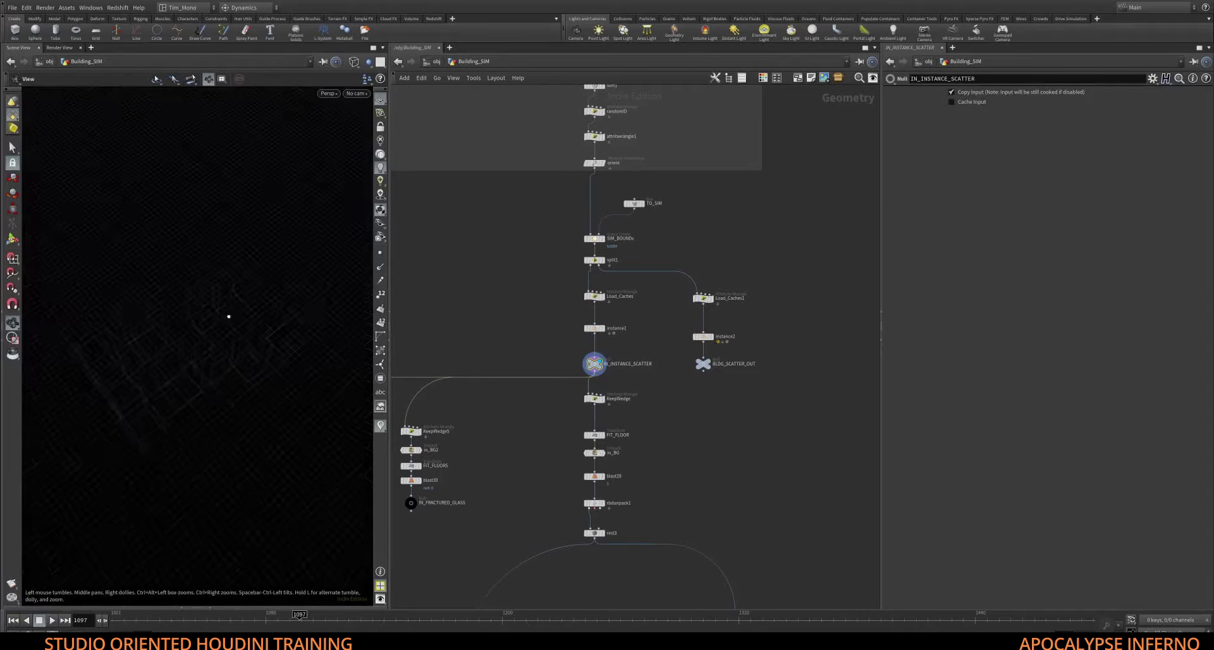
key(shift+w)
drag(200, 325, 290, 296)
Check the node information of IN_INSTANCE_SCATTER for its packed disk primitives and attributes
middle_drag(507, 331, 599, 252)
middle_drag(736, 310, 669, 305)
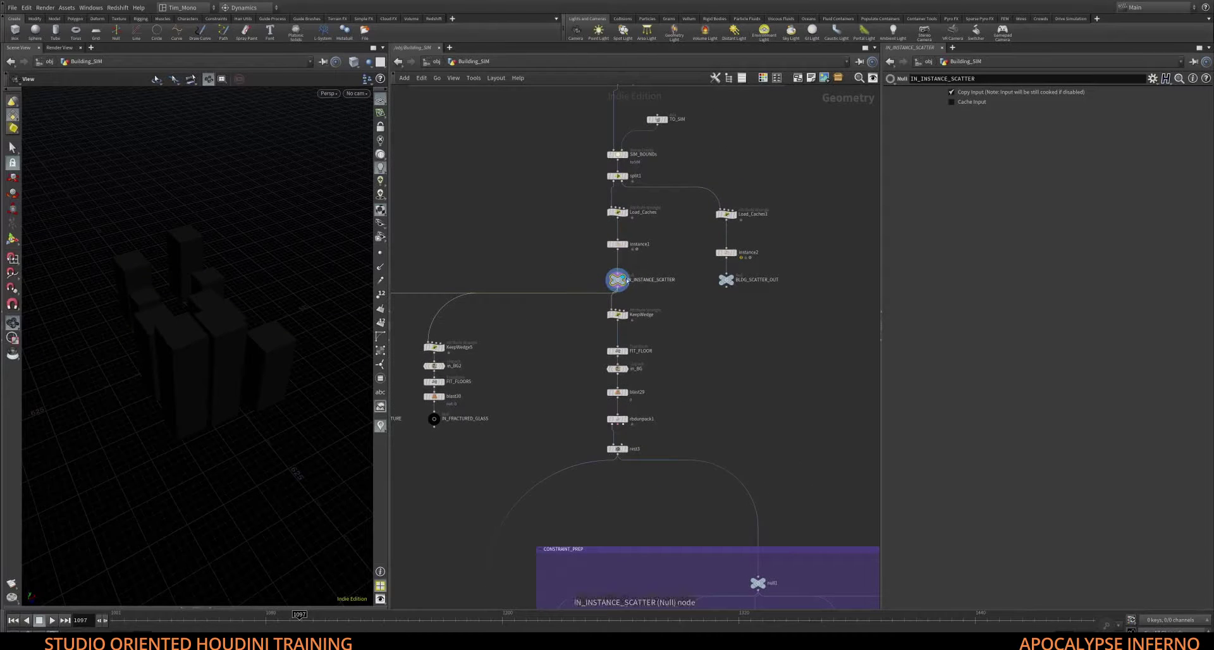
middle_click(619, 280)
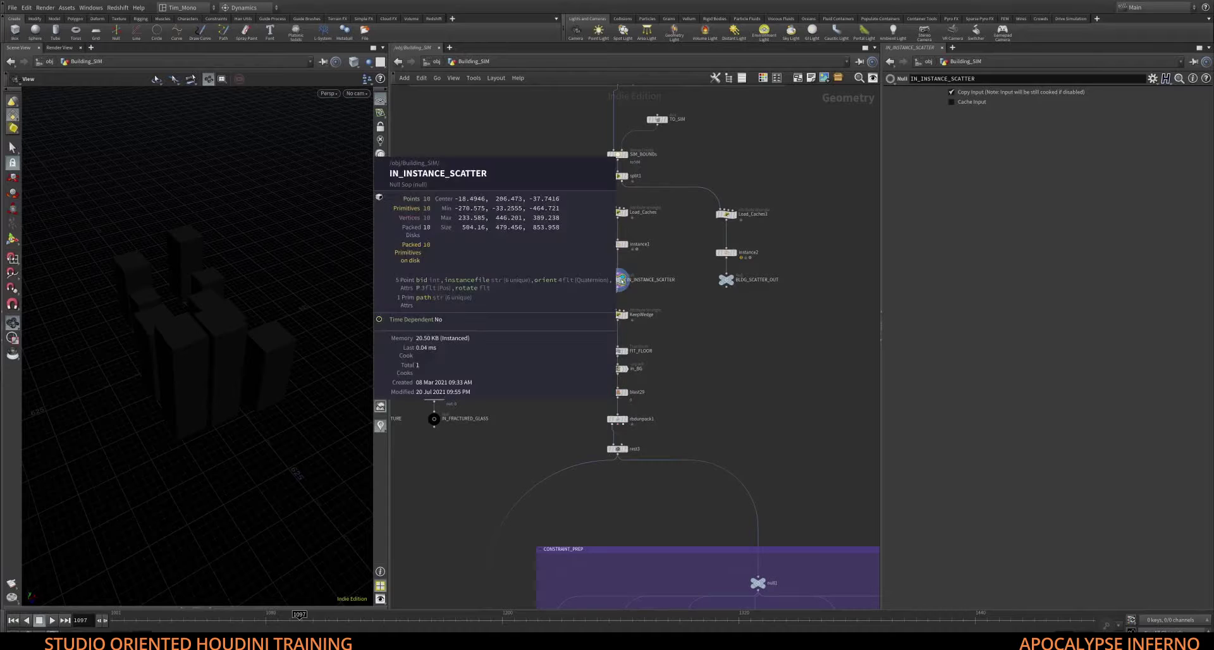
Display the unpacked building at in_BG and inspect the wedge filtering code in the KeepWedge wrangle
mouse_move(624, 372)
click(618, 368)
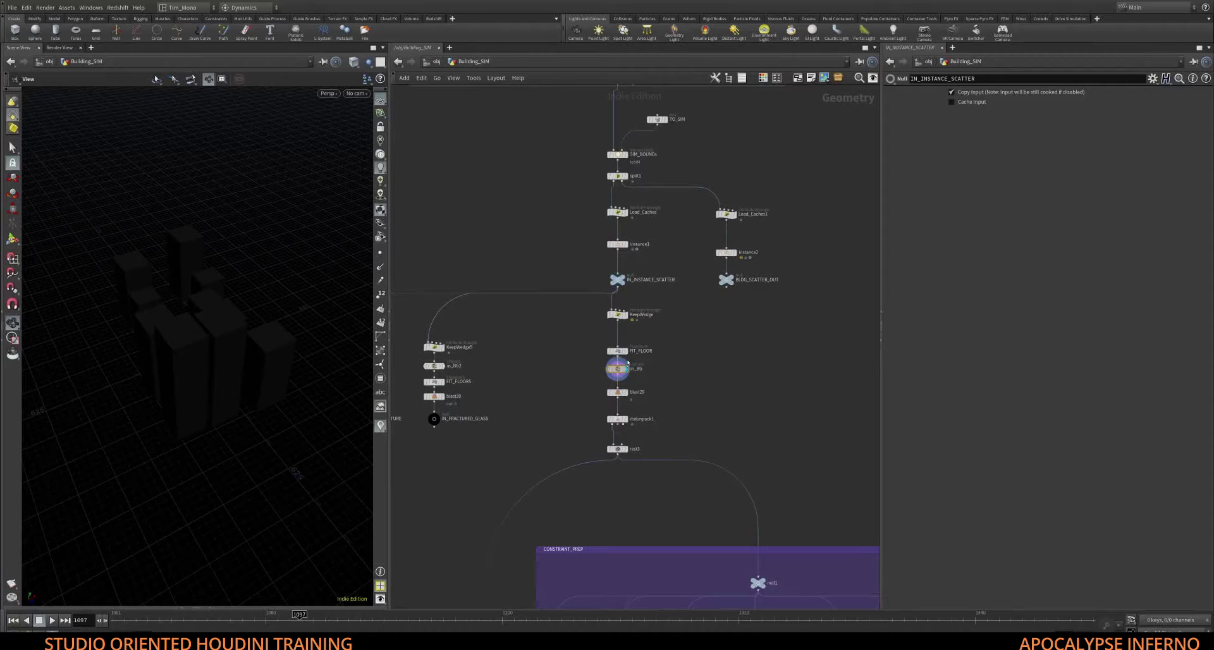
drag(240, 346, 283, 330)
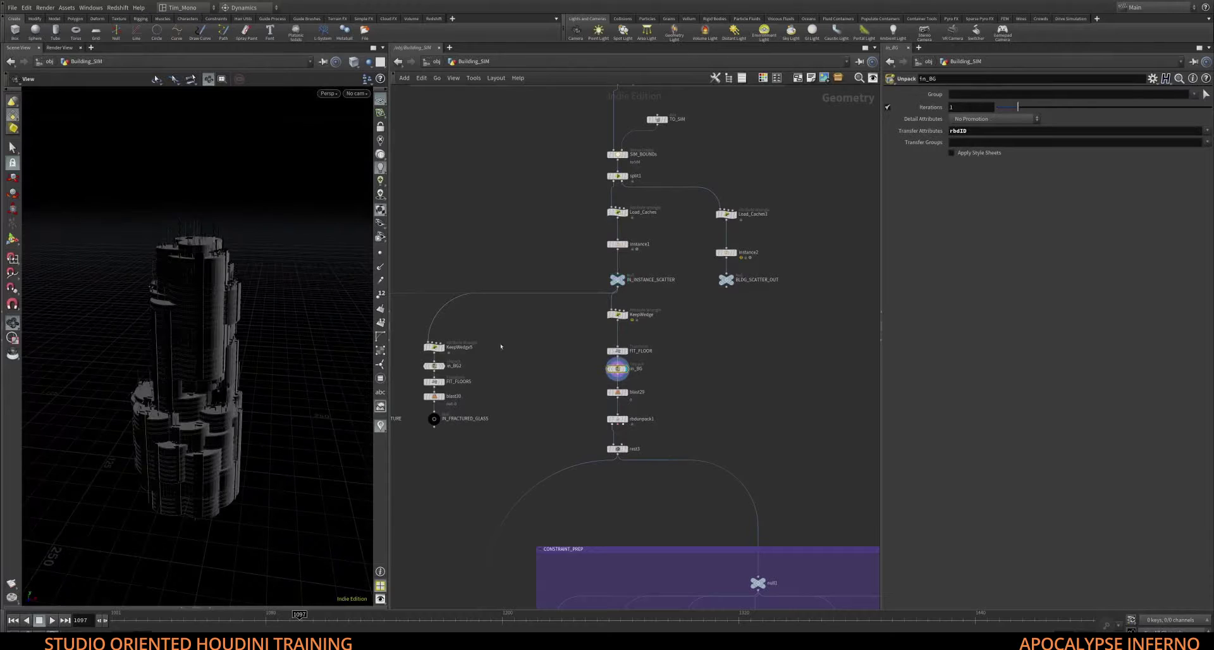
drag(667, 302, 568, 323)
middle_drag(684, 329, 605, 343)
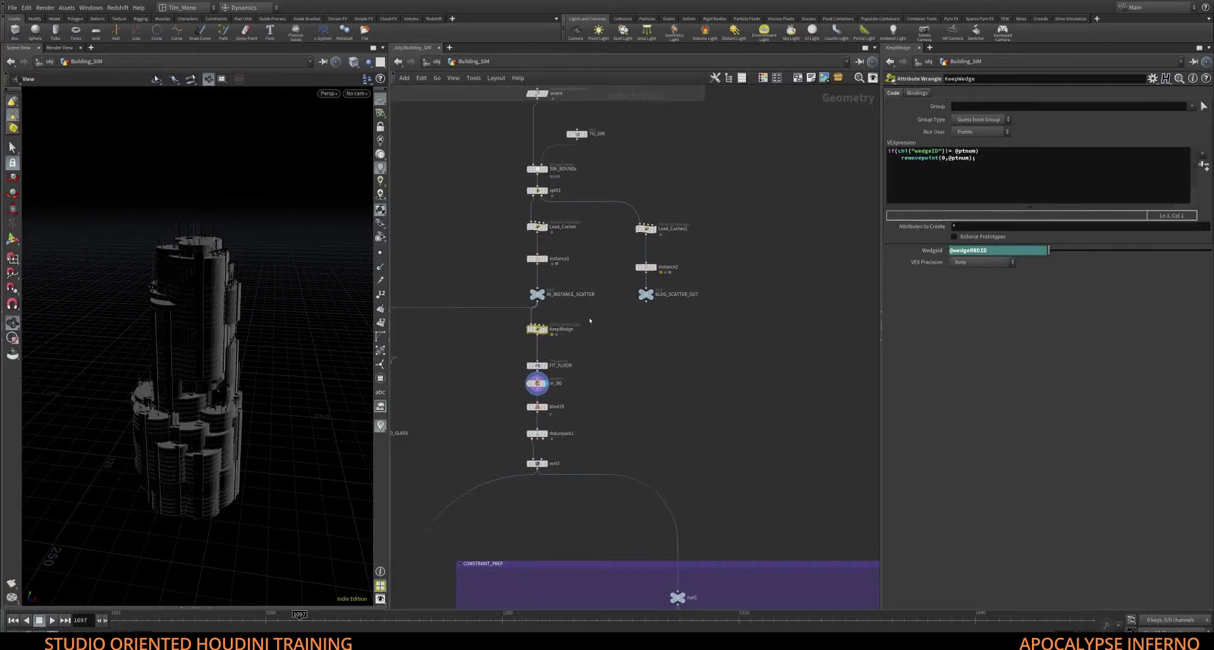
Add a Packed Edit node and connect it to the output of the instance node above IN_INSTANCE_SCATTER
key(Tab)
text(p)
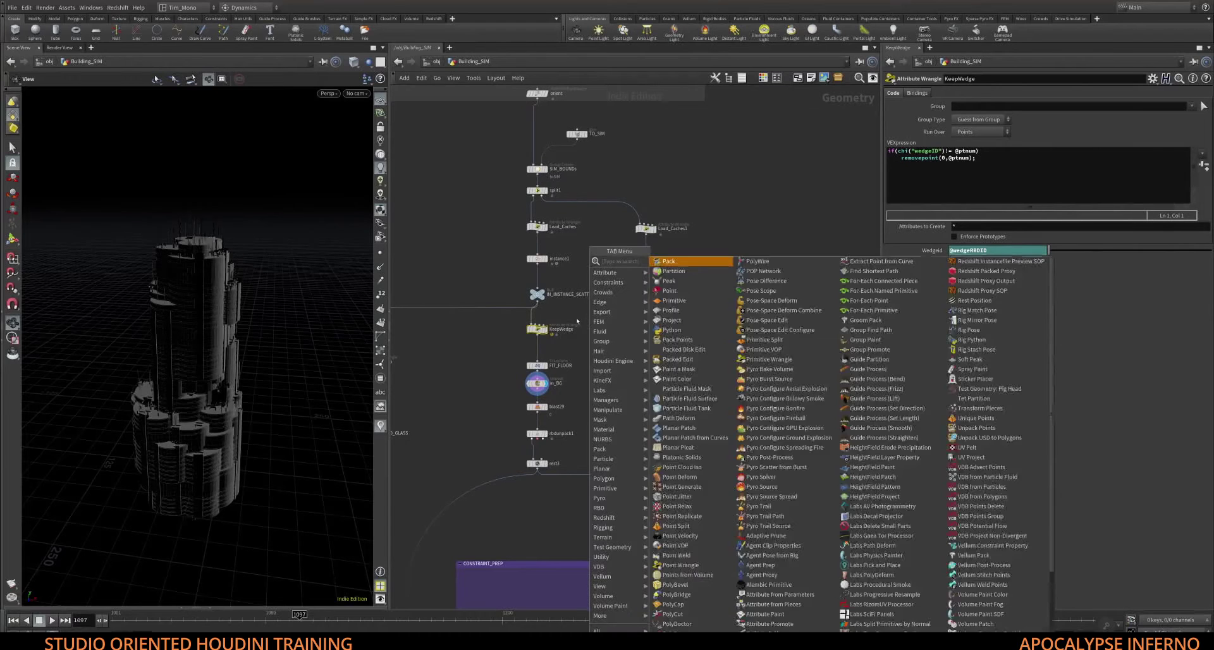
text(ack)
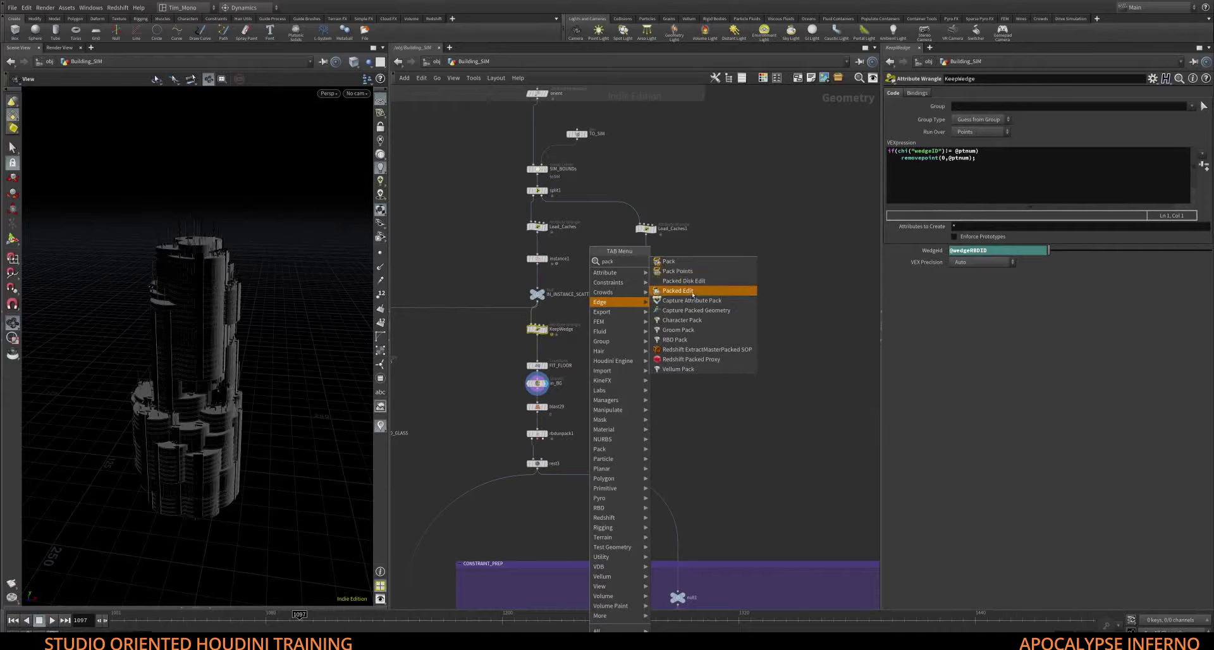
click(679, 291)
drag(537, 263, 606, 328)
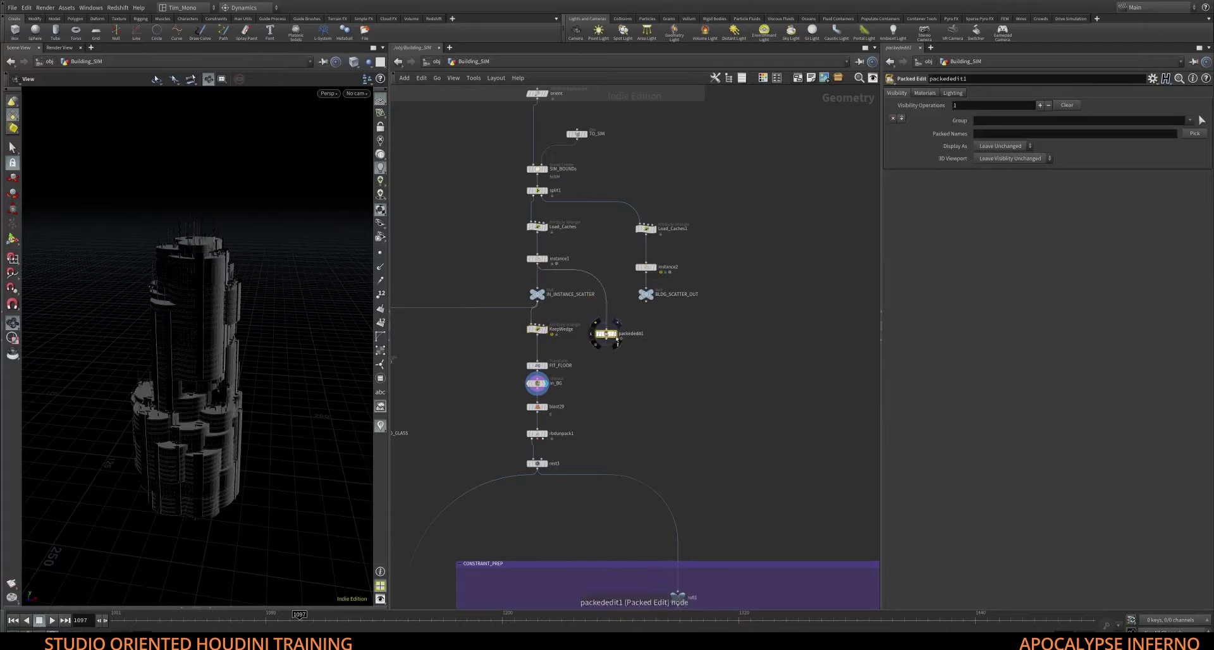
Display the new Packed Edit node and set its packed geometry to display as Full Geometry
click(615, 334)
click(1009, 149)
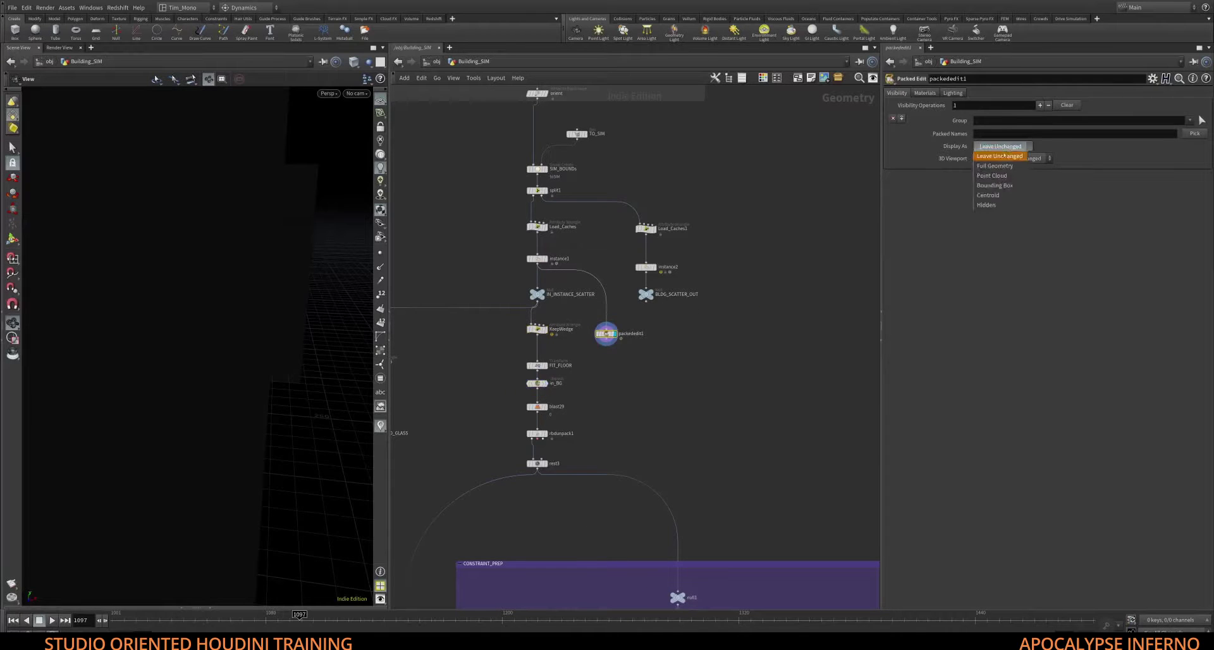
click(999, 158)
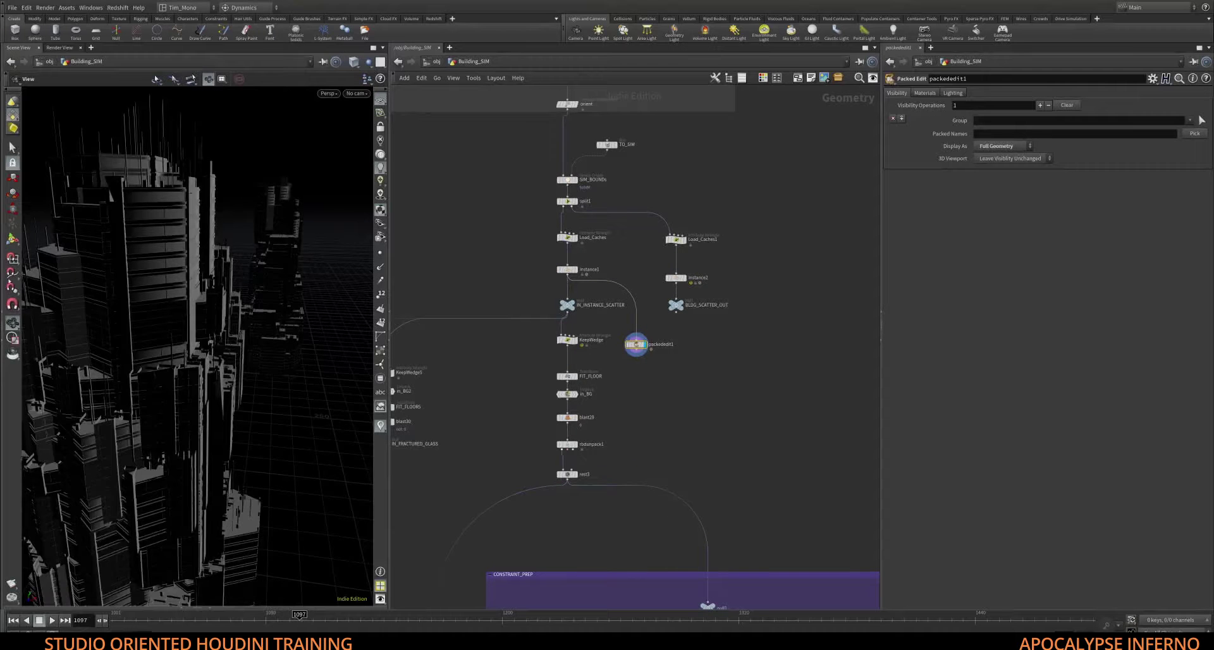
Switch the viewport to headlight-only lighting and inspect the instanced buildings from several angles
drag(164, 304, 192, 316)
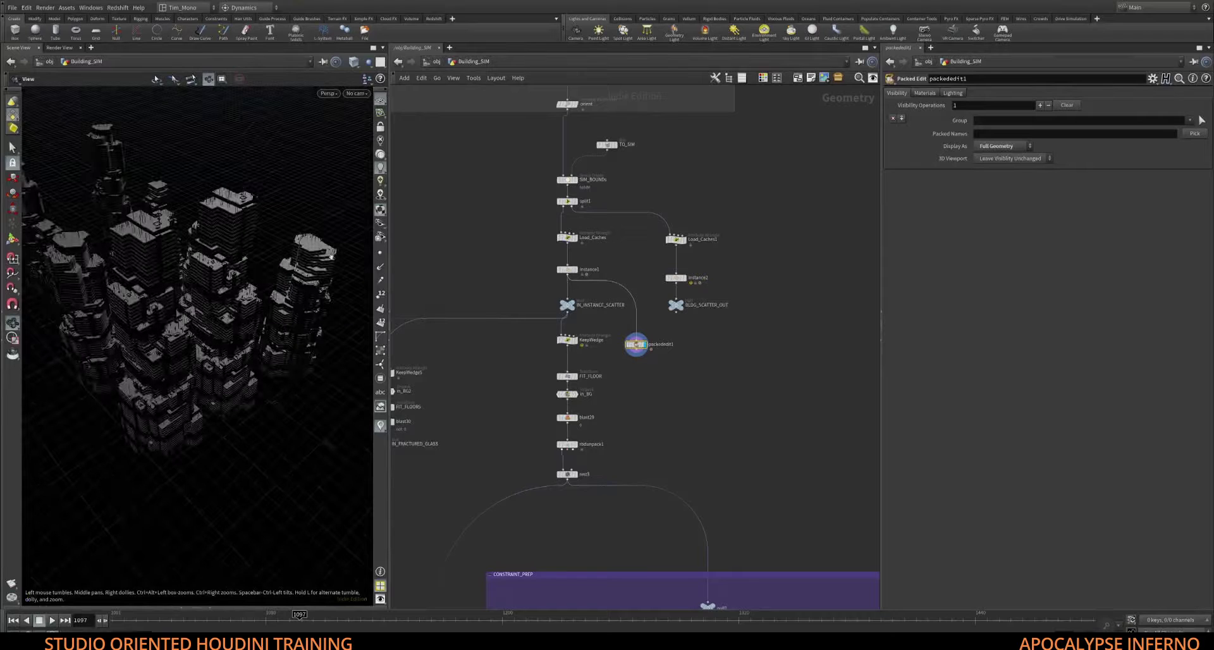
click(381, 156)
drag(166, 235, 298, 231)
middle_drag(298, 230, 358, 198)
right_drag(358, 198, 205, 329)
drag(205, 329, 341, 382)
Examine the CONSTRAINT_PREP network and the RBD Constraints from Rules nodes that follow it, such as COLUMN_to_FLOOR
middle_drag(497, 409, 473, 162)
scroll(531, 363, down, 3)
middle_drag(542, 286, 534, 254)
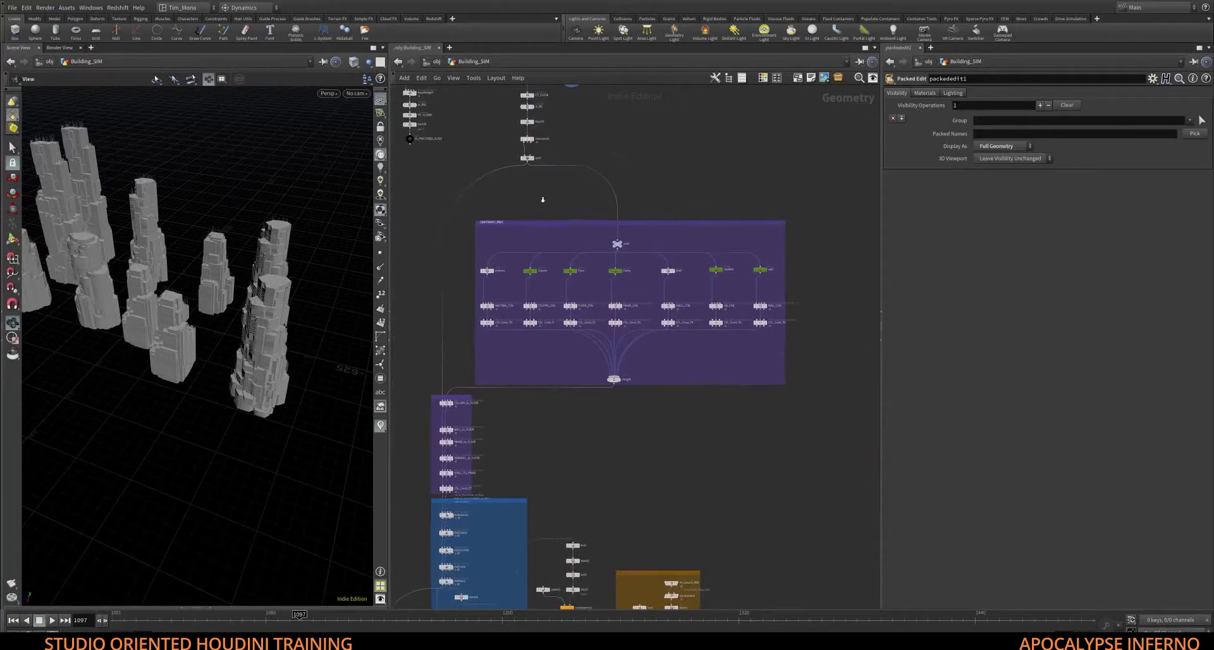
scroll(539, 201, up, 3)
middle_drag(532, 203, 487, 186)
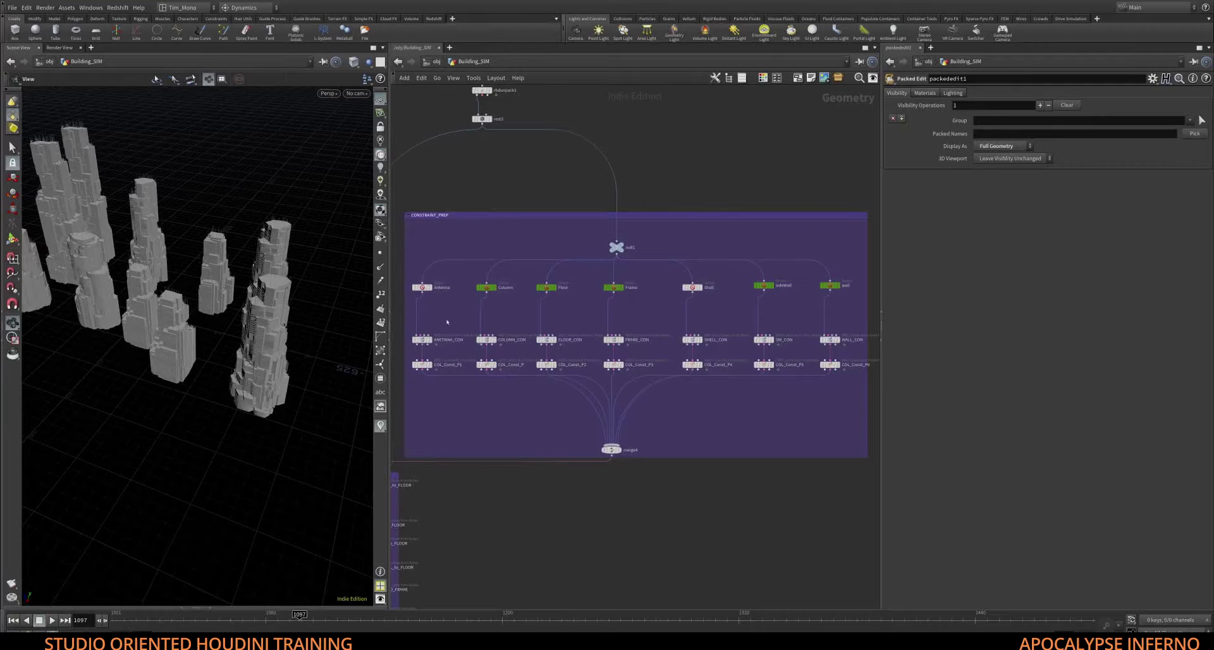
middle_drag(447, 322, 610, 232)
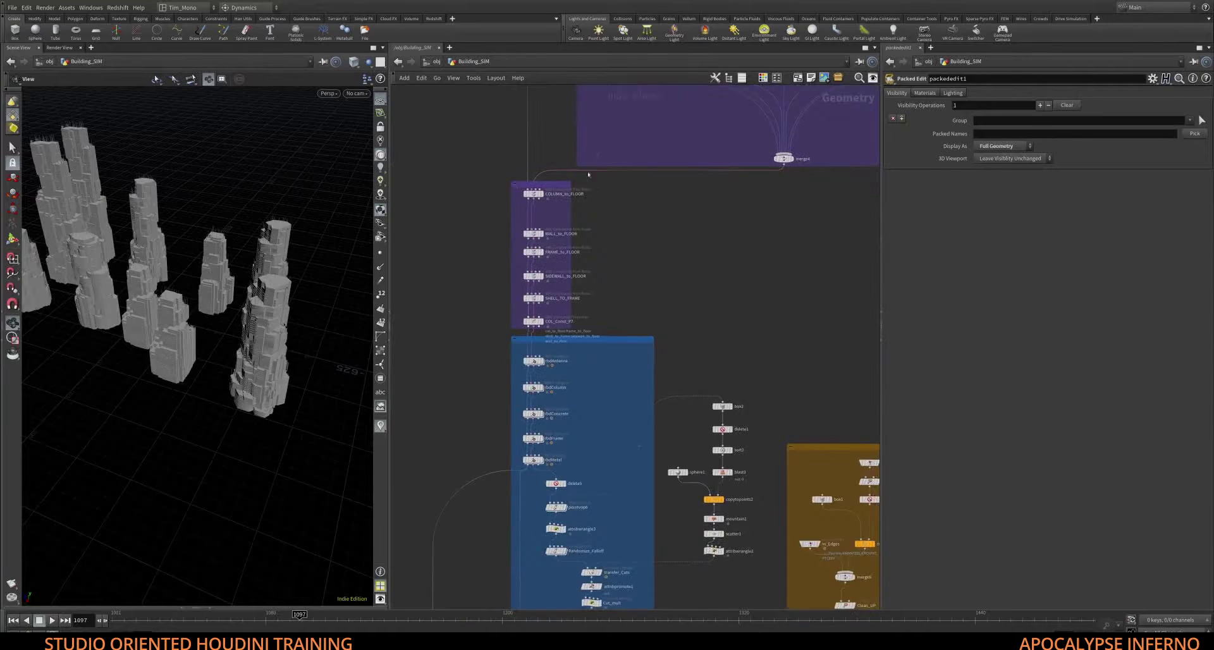
scroll(638, 291, up, 5)
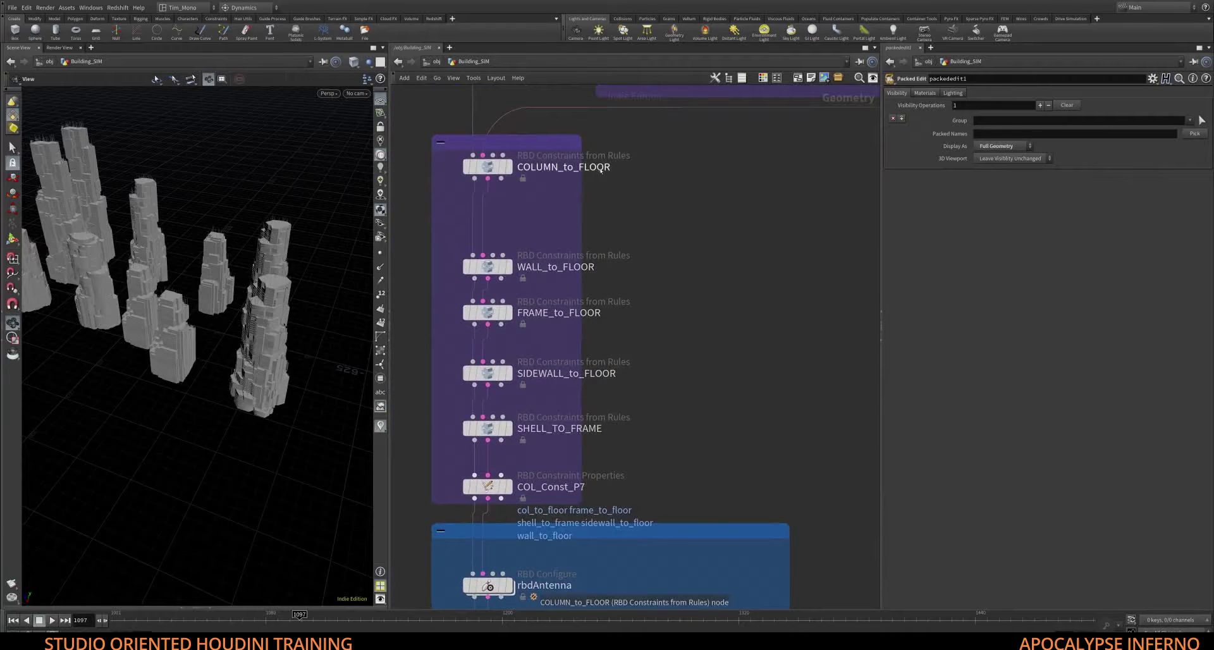
Examine the RBD Configure nodes from rbdAntenna to rbdMetal and the Randomize_Falloff and transfer_Cuts chain below them
middle_drag(666, 408, 658, 158)
scroll(626, 383, down, 1)
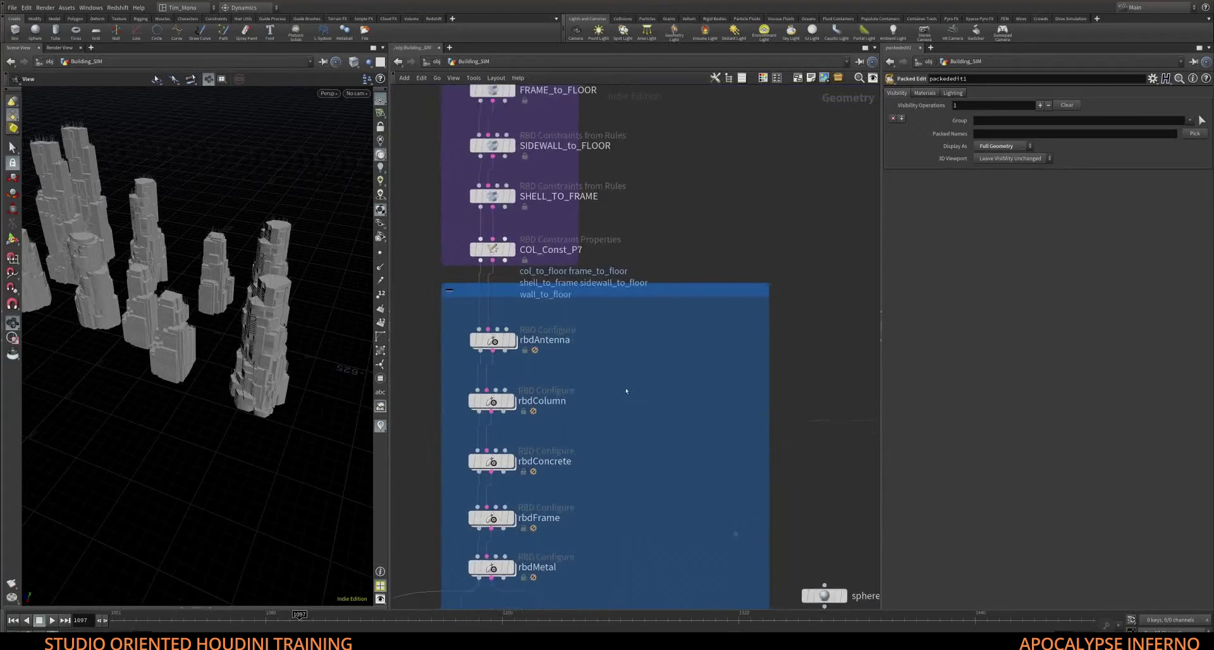
middle_drag(624, 357, 643, 220)
middle_drag(656, 273, 664, 217)
scroll(662, 219, down, 2)
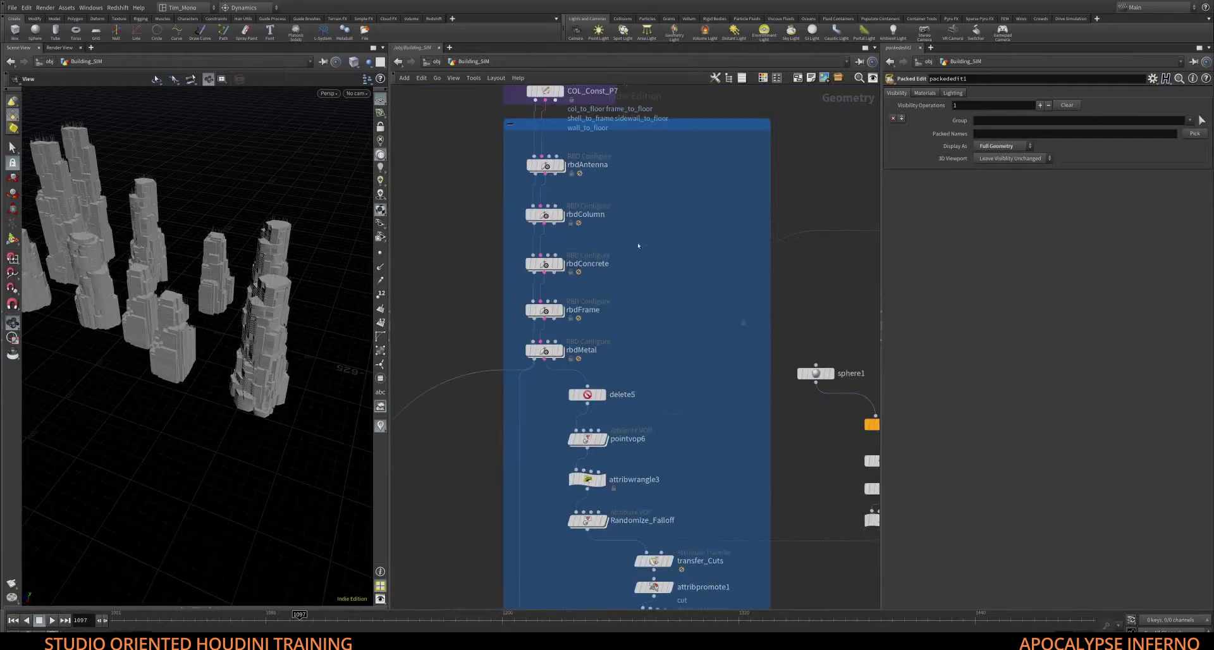
middle_drag(648, 342, 641, 184)
scroll(641, 184, down, 2)
scroll(642, 184, down, 1)
Examine the collision and guide setup, the red output and import nodes, and the rbdbulletsolver1 node in RBD_BUILDINGS
middle_drag(791, 330, 572, 332)
scroll(669, 214, down, 1)
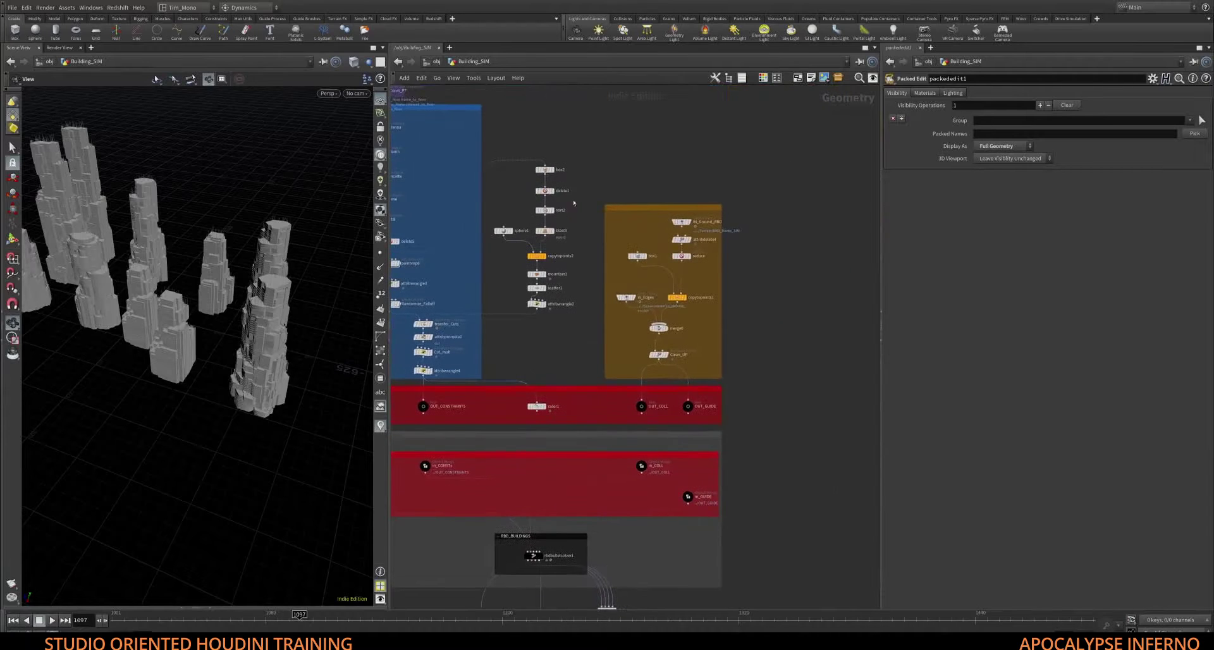
mouse_move(574, 203)
middle_down()
mouse_move(575, 228)
mouse_move(598, 200)
middle_up()
middle_drag(596, 332, 553, 244)
middle_drag(702, 300, 734, 212)
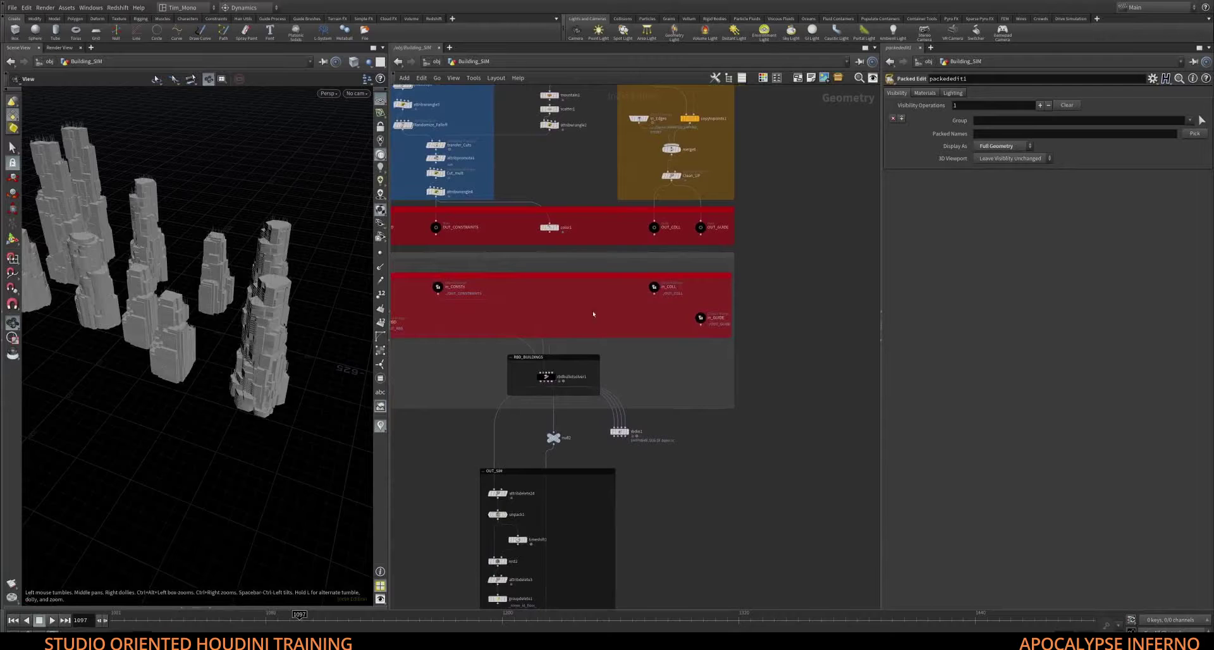
middle_drag(594, 313, 625, 244)
middle_drag(687, 294, 718, 283)
scroll(718, 283, up, 1)
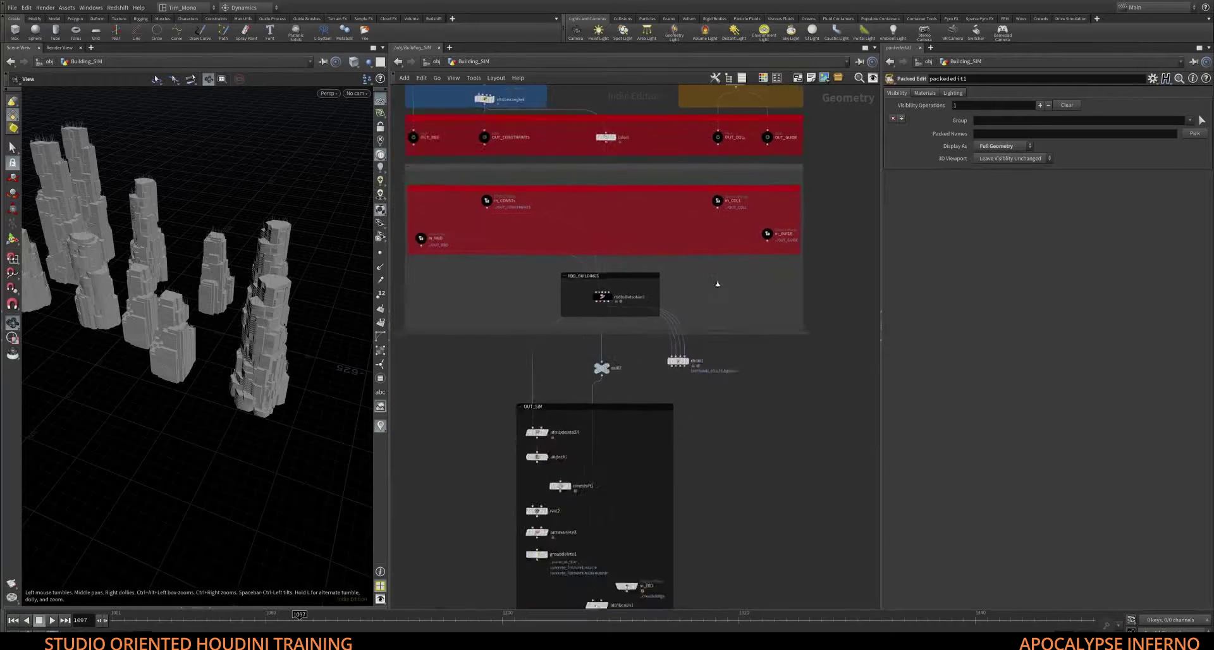
scroll(600, 316, up, 3)
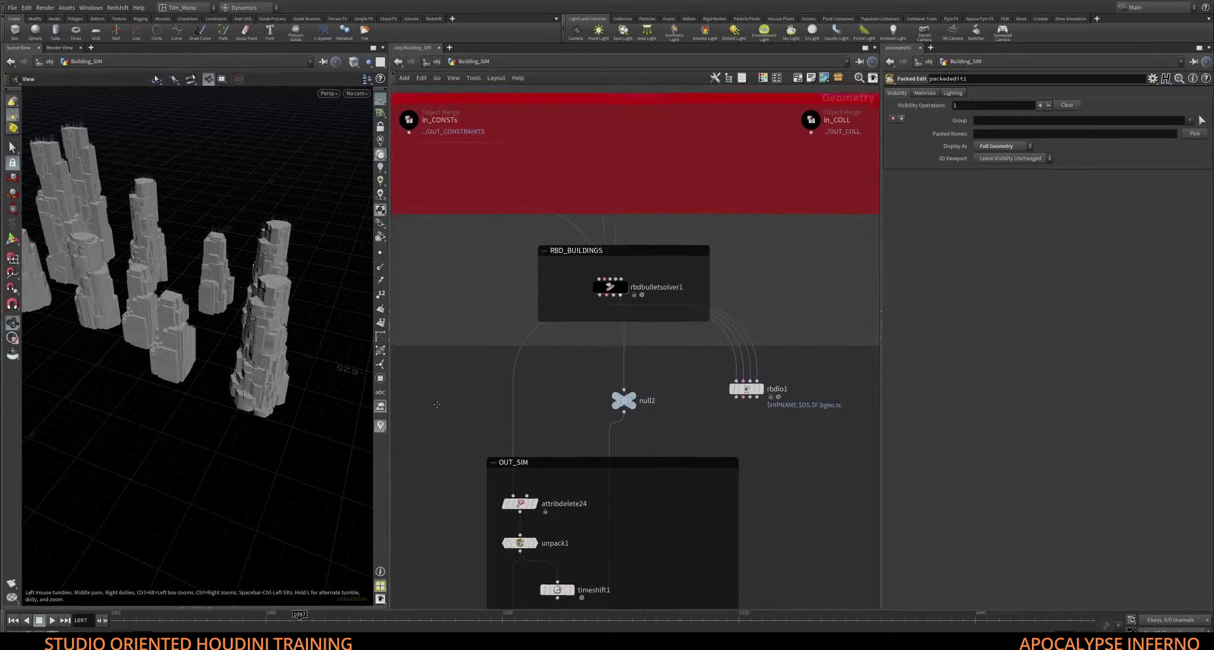
middle_drag(585, 307, 586, 277)
Switch to the djv_view window holding the building simulation flipbook and play it from the first frame
key(alt+Tab)
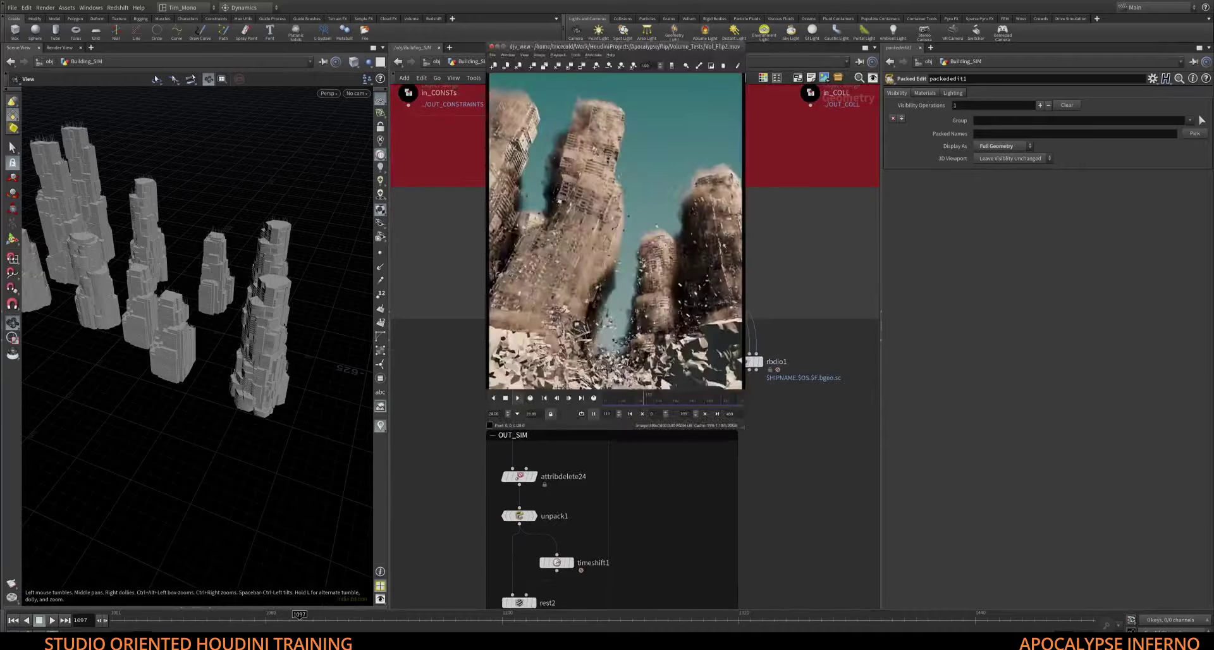
key(alt+Tab)
key(alt+Tab)
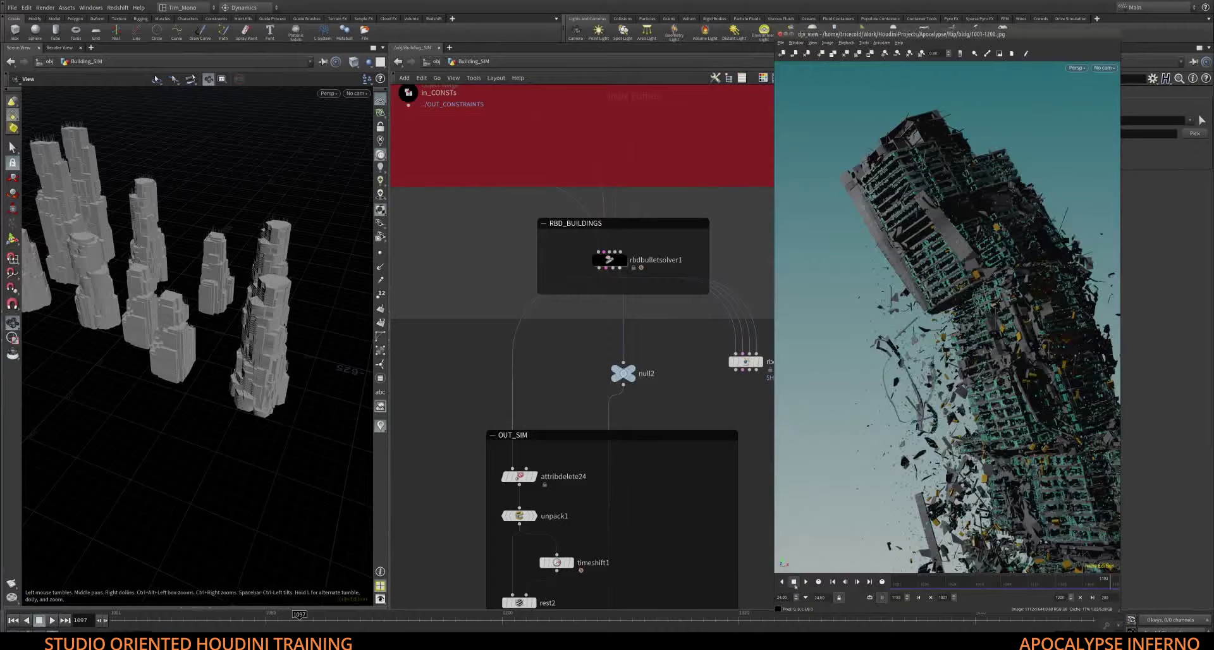
click(832, 582)
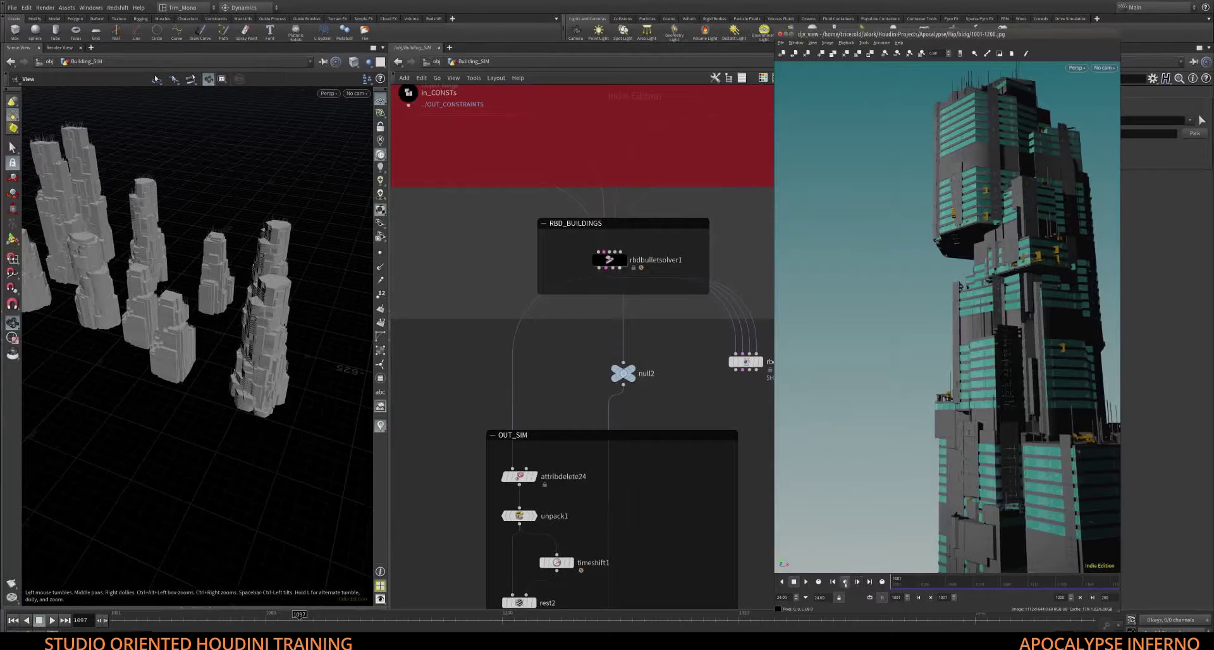
click(807, 582)
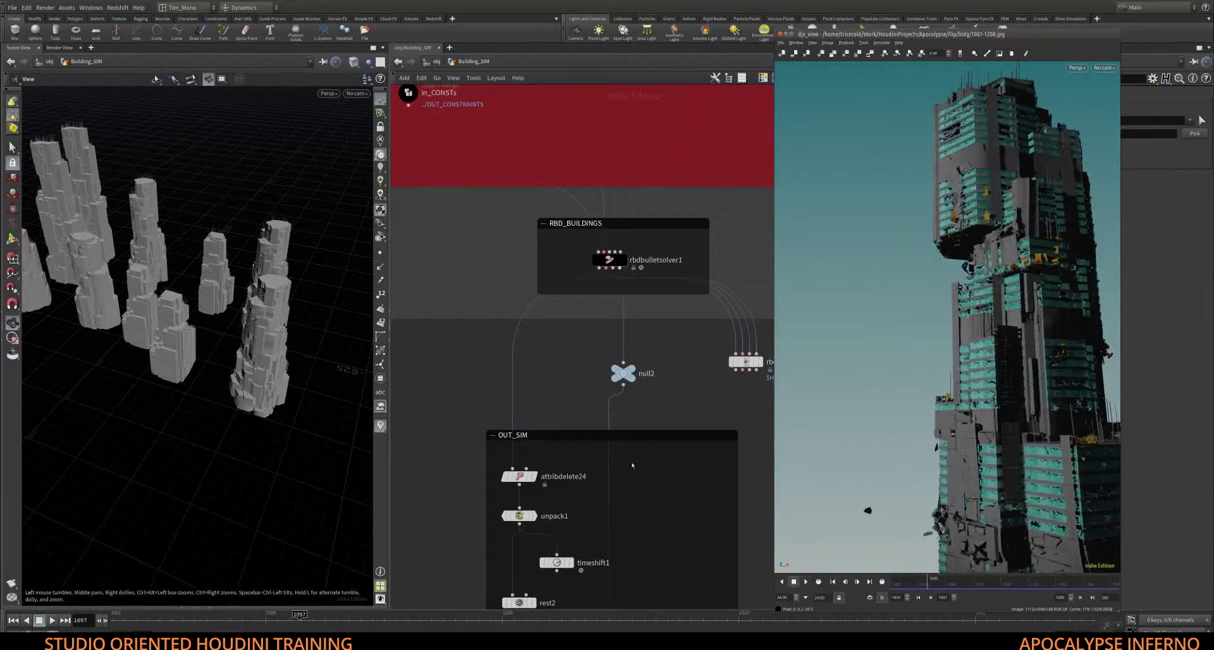
Return to Houdini, review the OUT_SIM nodes, and go back to the object level to view the simulation and lighting groups
middle_drag(632, 465, 622, 271)
scroll(650, 355, down, 4)
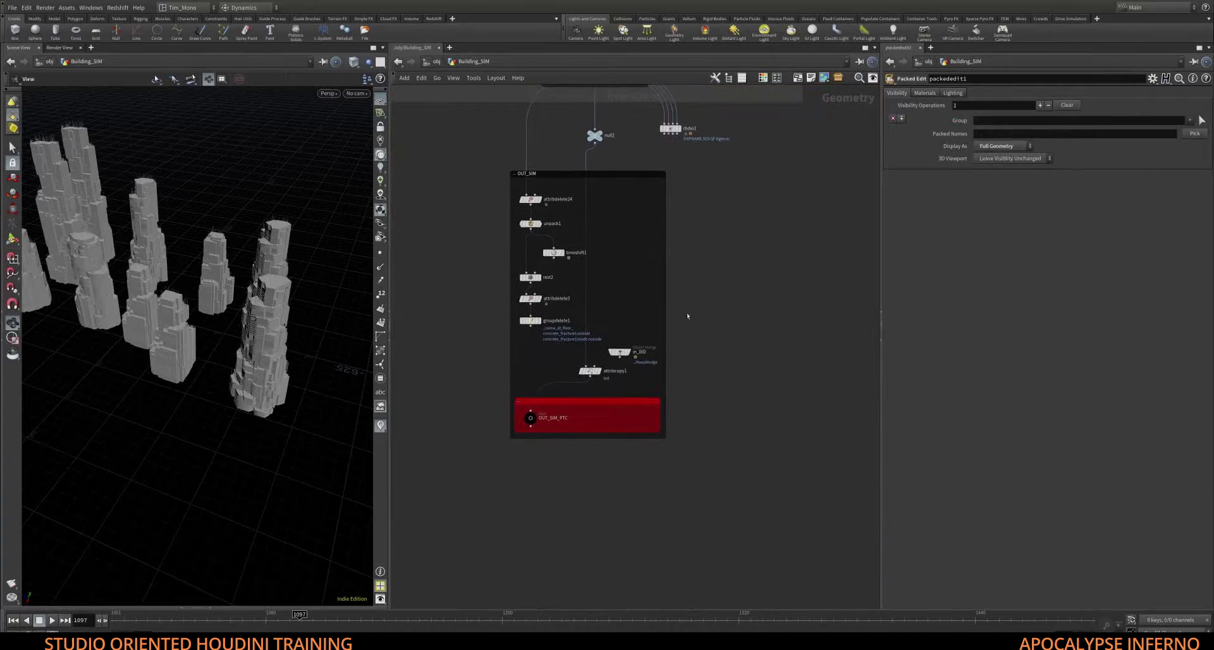
click(435, 61)
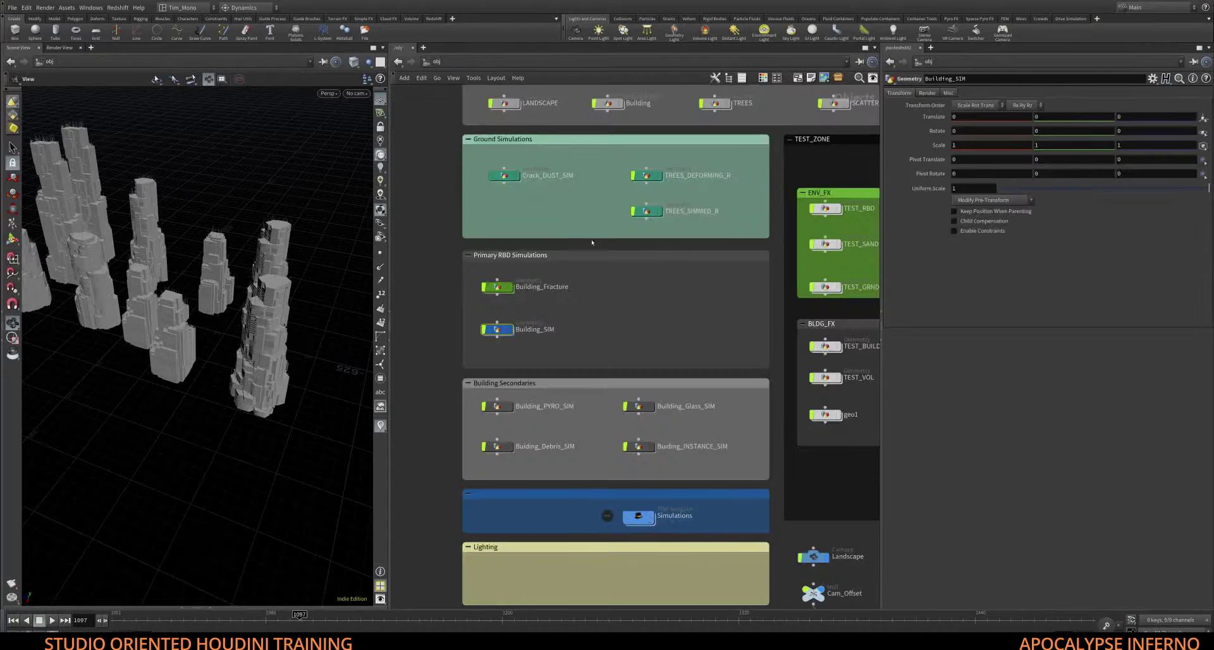
middle_drag(554, 276, 521, 200)
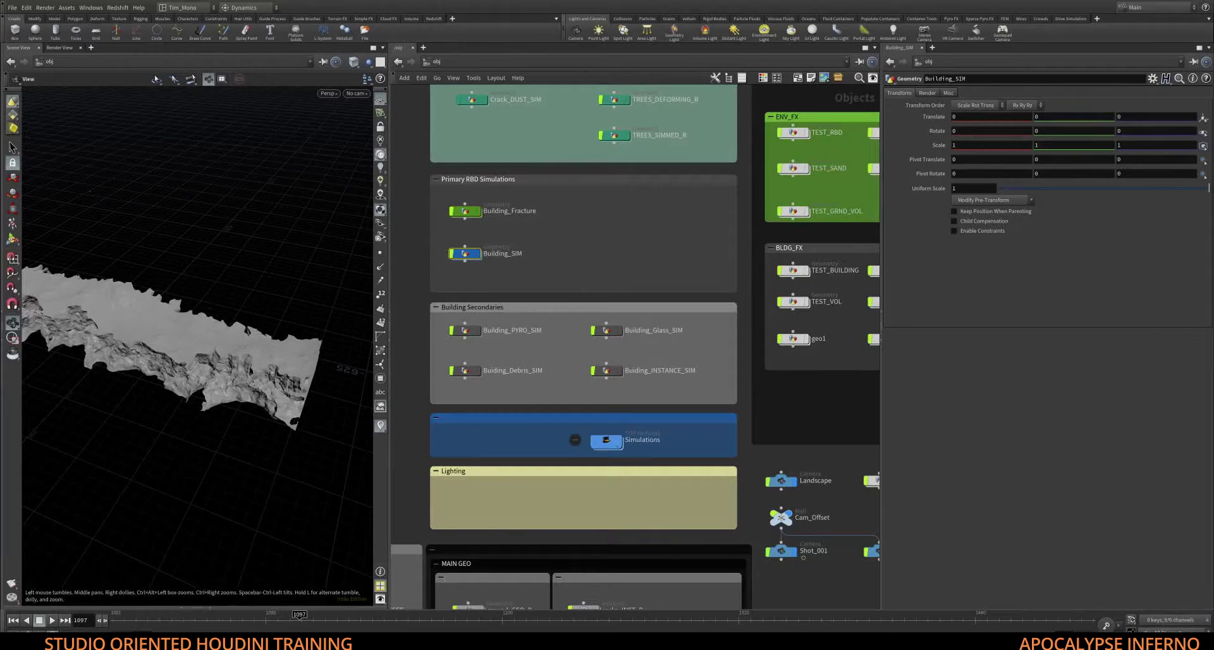
mouse_move(626, 189)
middle_down()
mouse_move(648, 432)
mouse_move(615, 208)
mouse_move(642, 182)
middle_up()
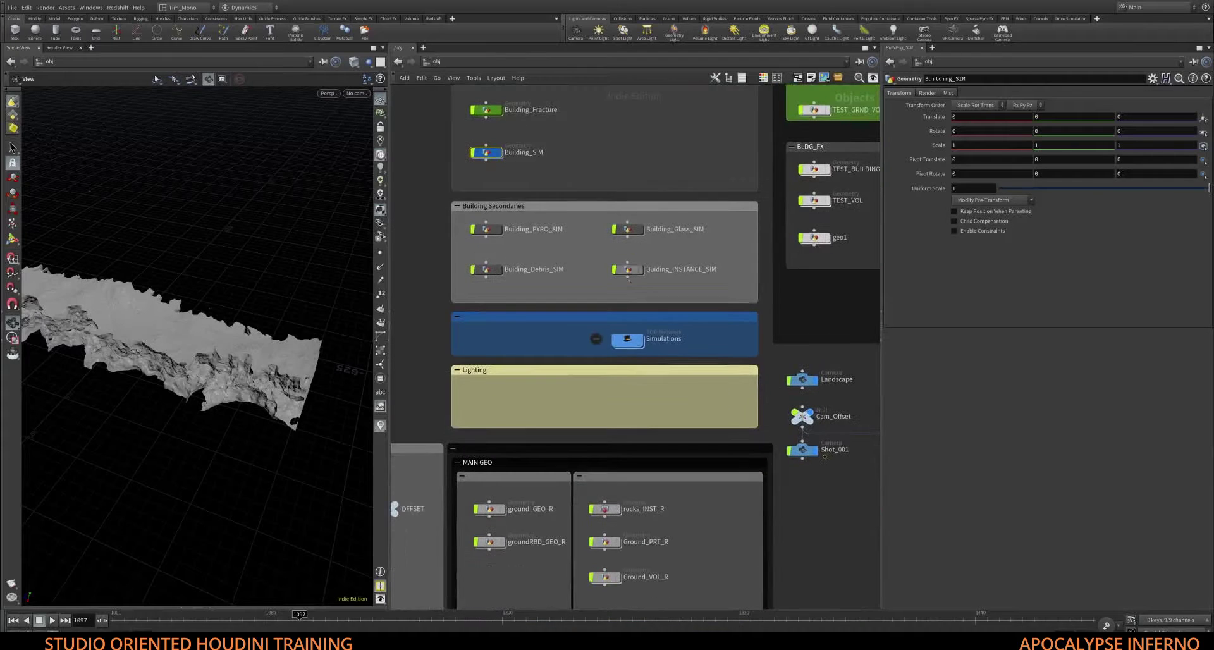
Open the Simulations task network and examine its grouped wedge, simulation and wait-for-all tasks
double_click(617, 338)
middle_drag(767, 233, 772, 255)
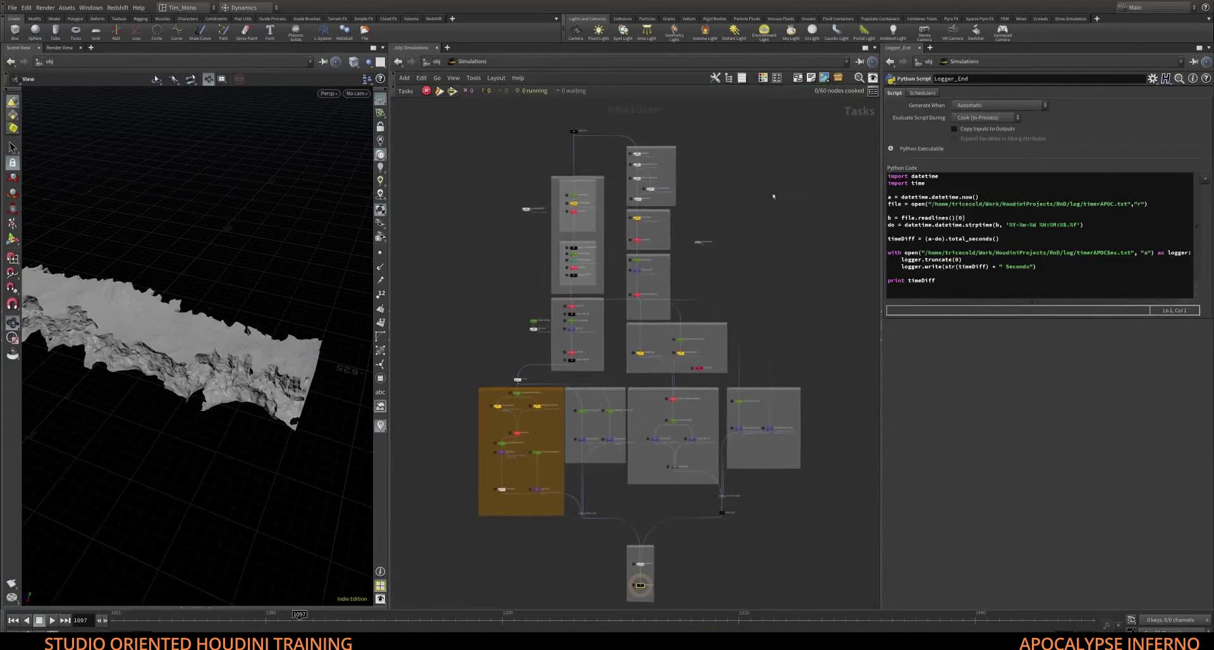
middle_drag(772, 195, 796, 336)
scroll(623, 223, up, 6)
middle_drag(662, 299, 691, 132)
scroll(691, 132, down, 10)
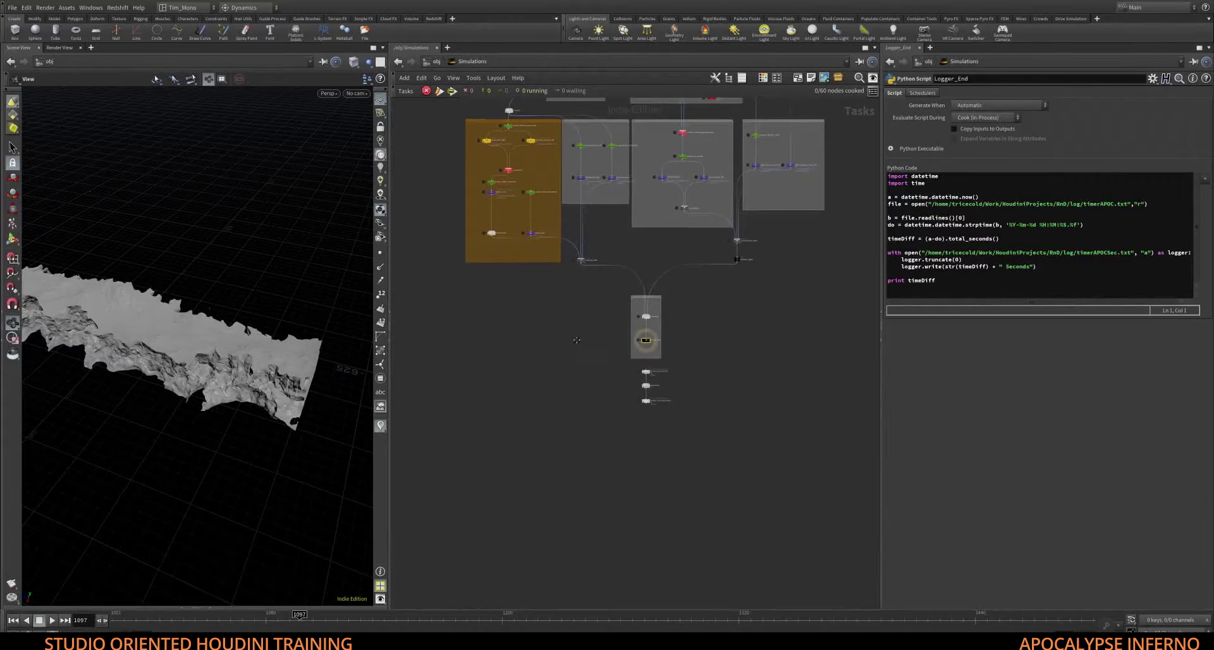
Inspect the Logger_End Python Script node and its timing code below the waitforall1 node
scroll(576, 339, up, 6)
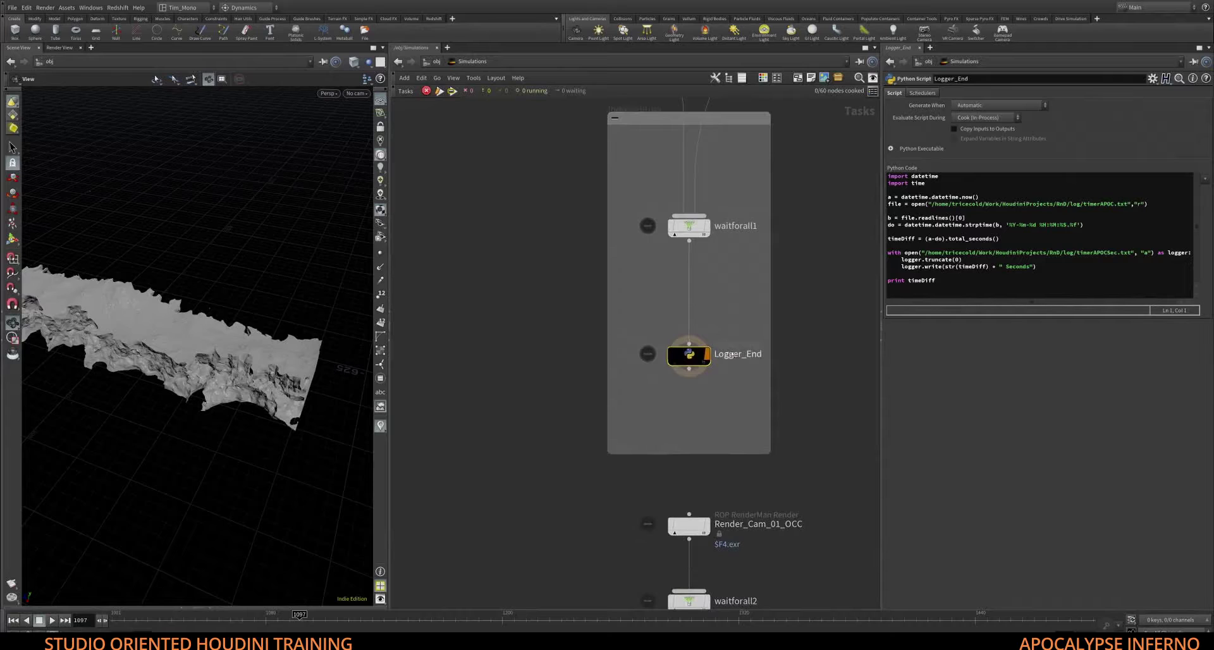
middle_drag(523, 316, 478, 320)
scroll(518, 347, down, 1)
mouse_move(649, 387)
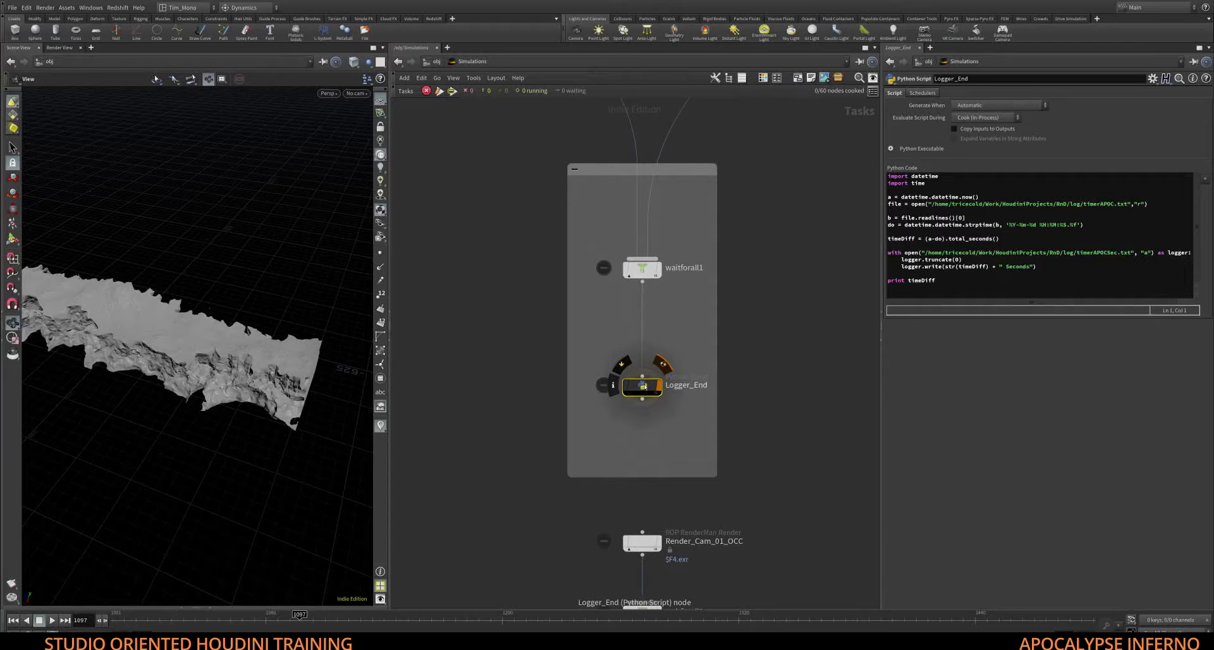
middle_drag(513, 212, 528, 309)
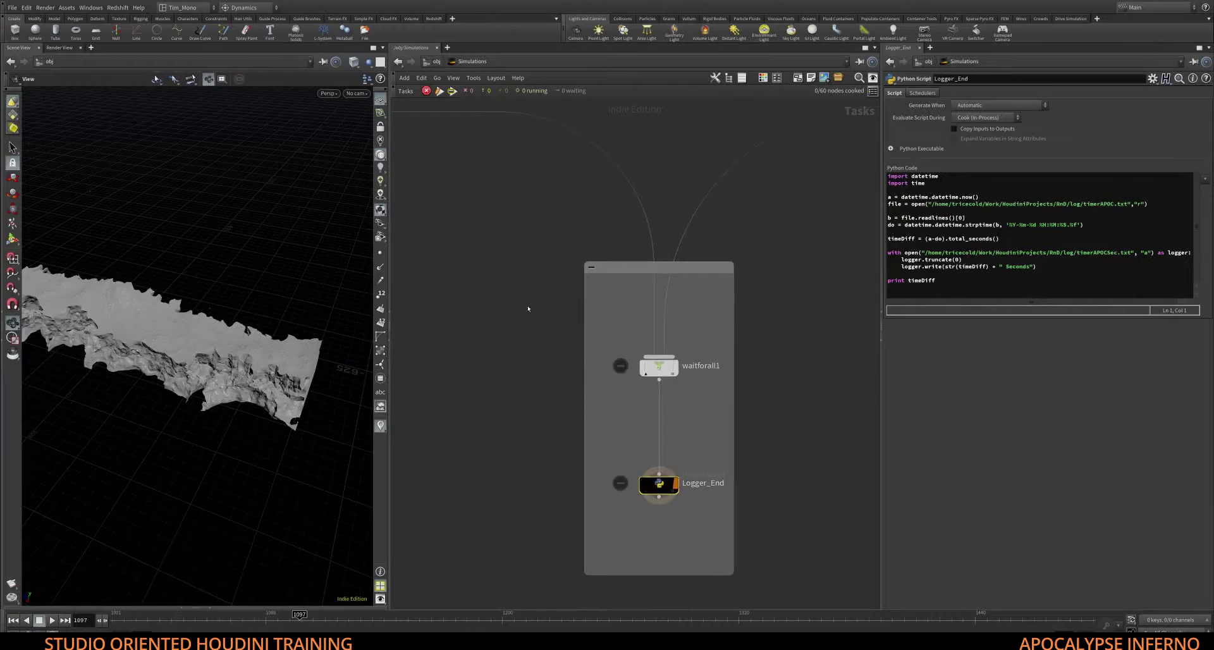
Select the BLDG_Pyro node in the orange group and show its ROP Geometry settings
scroll(539, 250, down, 3)
middle_drag(508, 265, 549, 385)
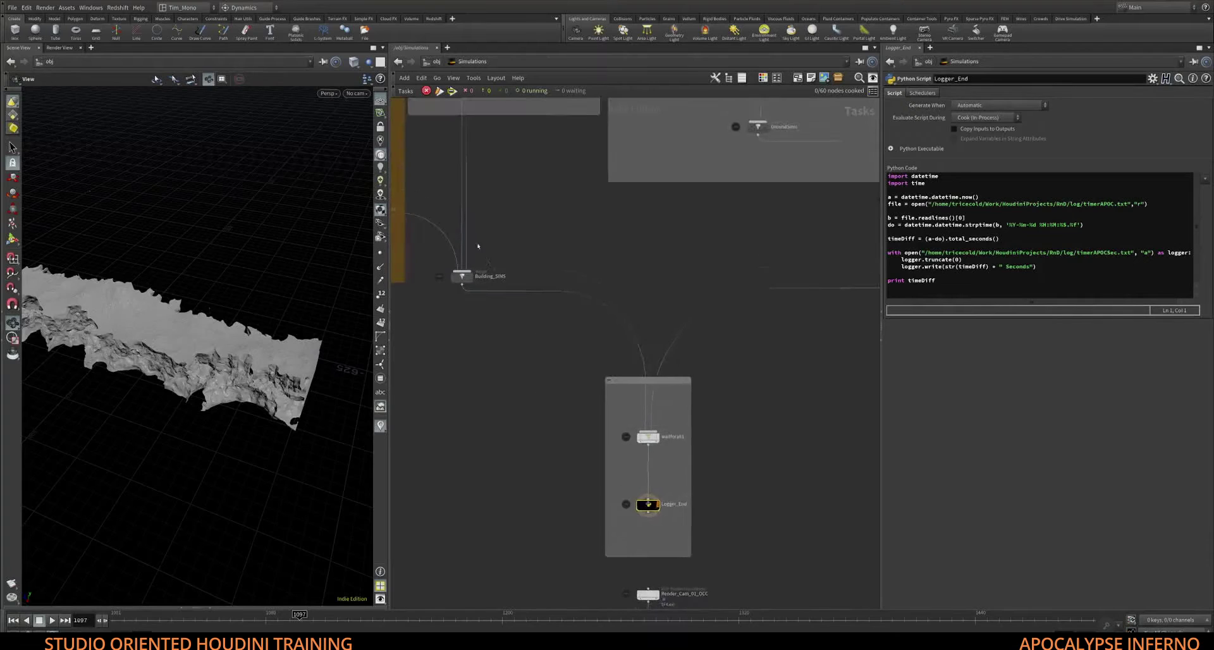
middle_drag(490, 228, 737, 341)
click(452, 195)
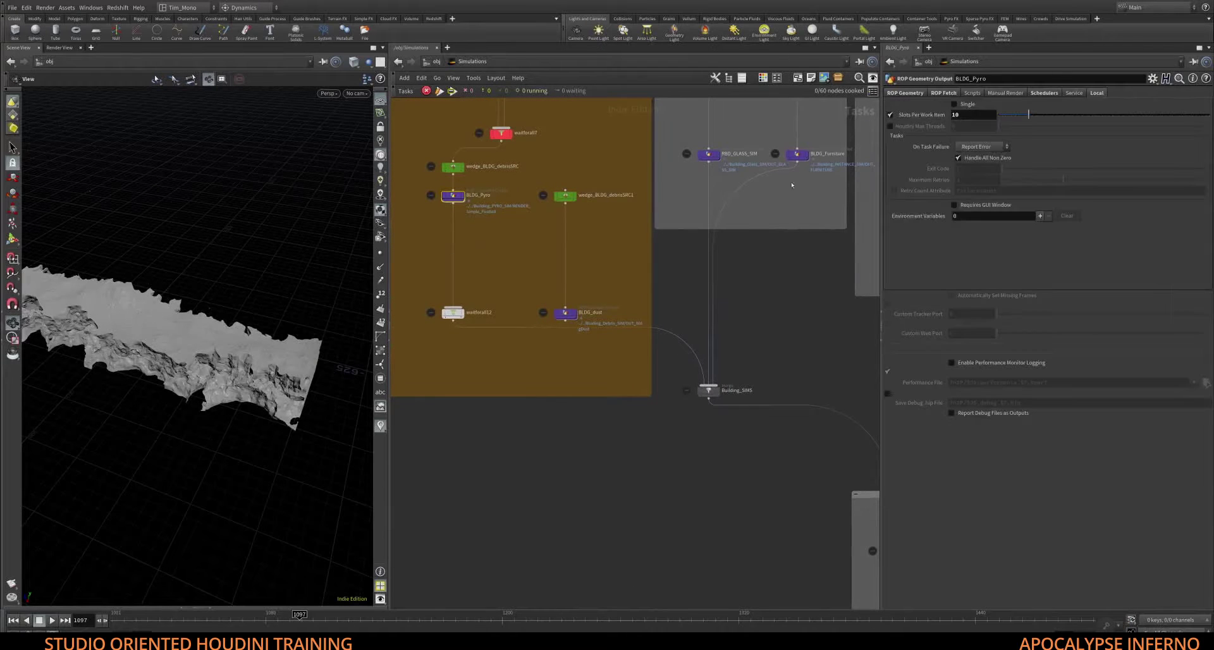
click(905, 93)
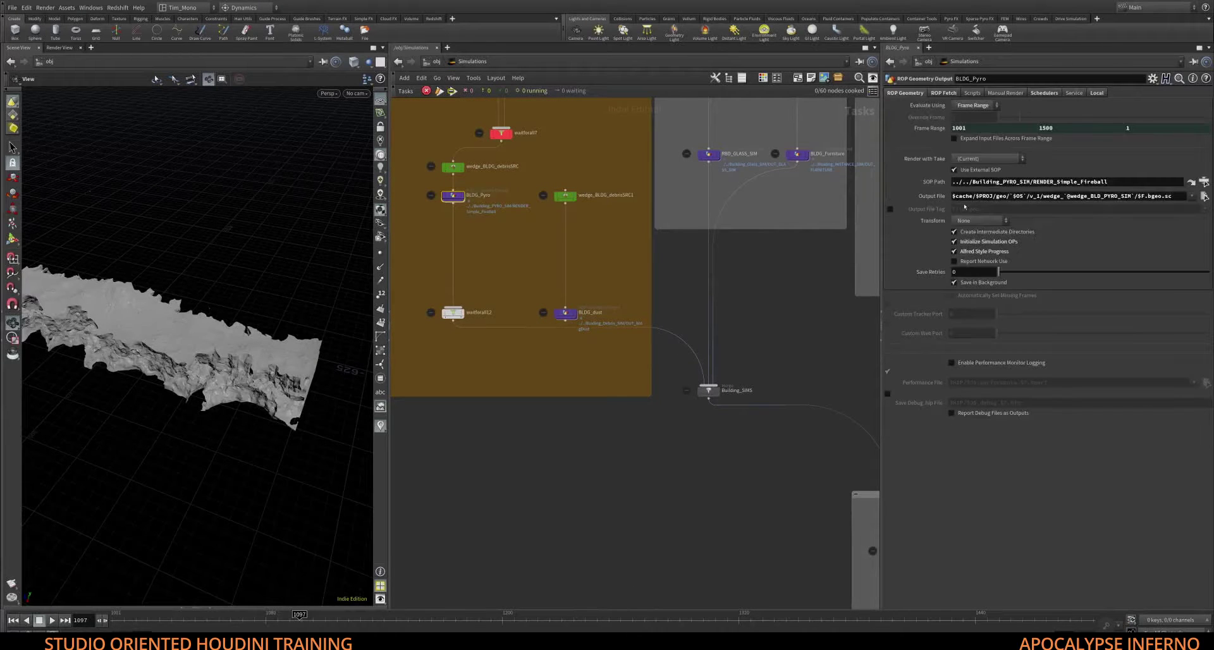
Check the expanded path of BLDG_Pyro's Output File and switch it back to the wedge expression
middle_drag(608, 243, 586, 258)
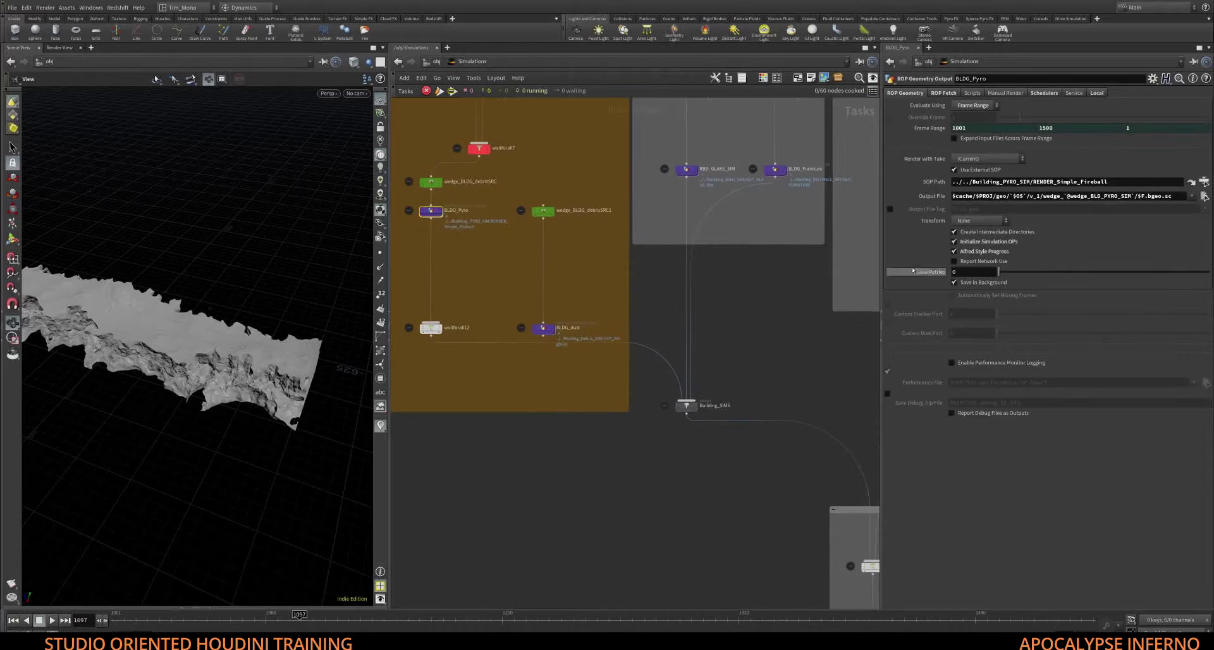
middle_drag(763, 308, 702, 262)
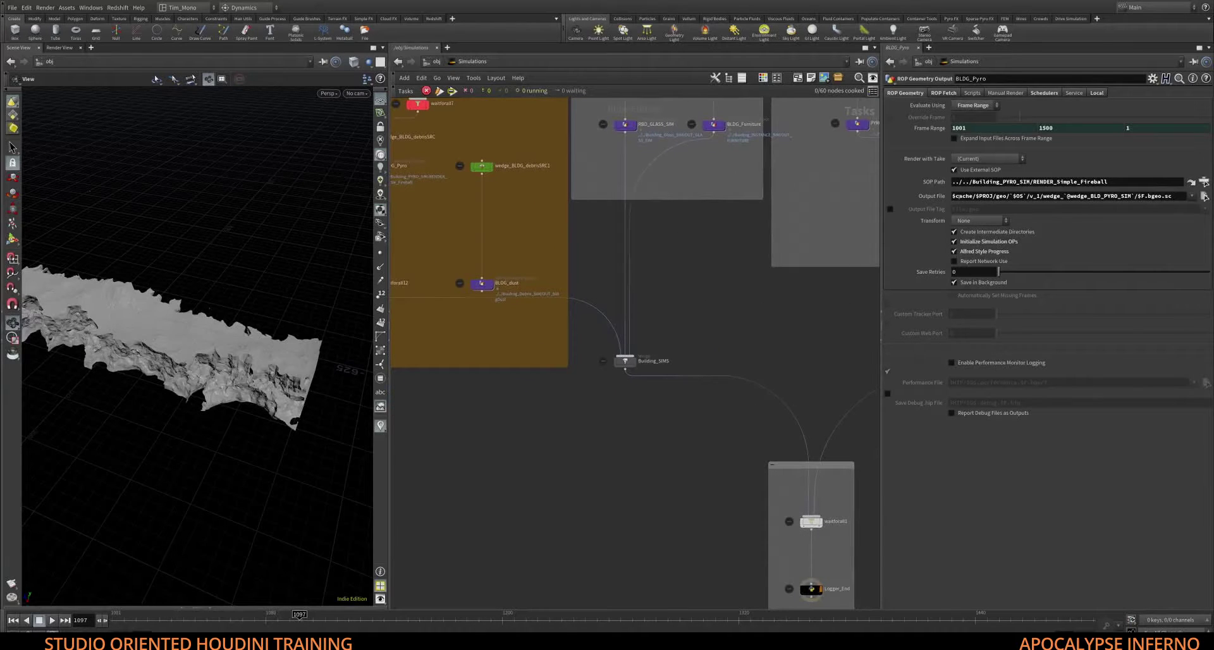
click(934, 198)
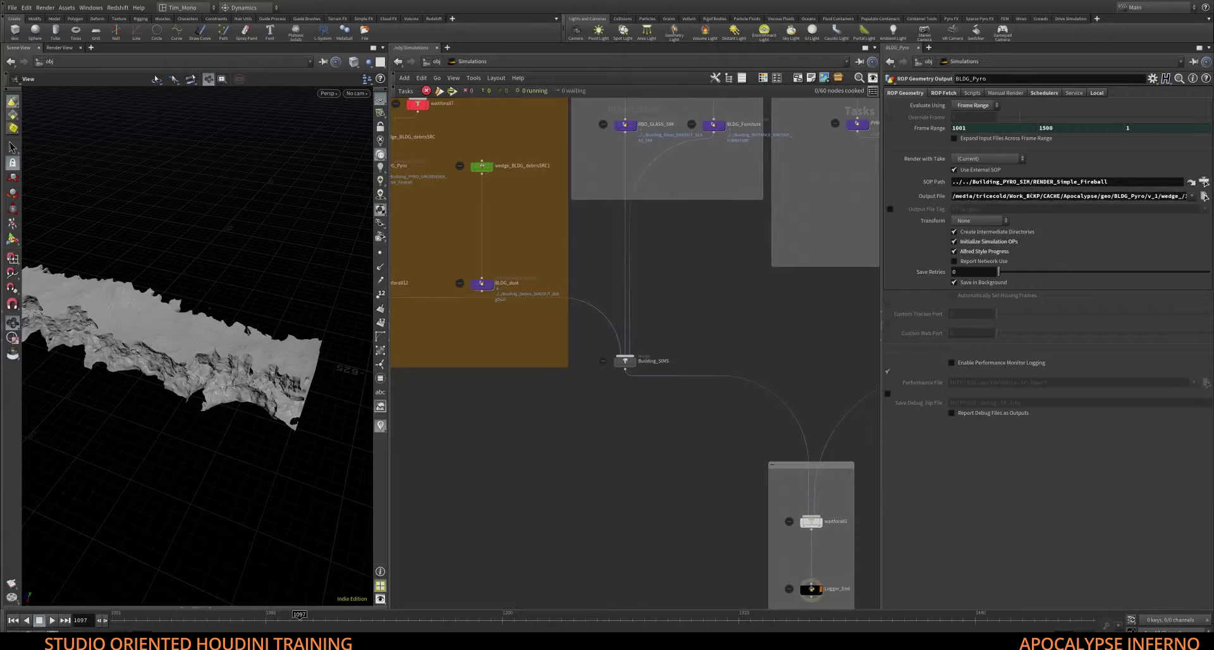
click(934, 197)
middle_drag(788, 320, 649, 115)
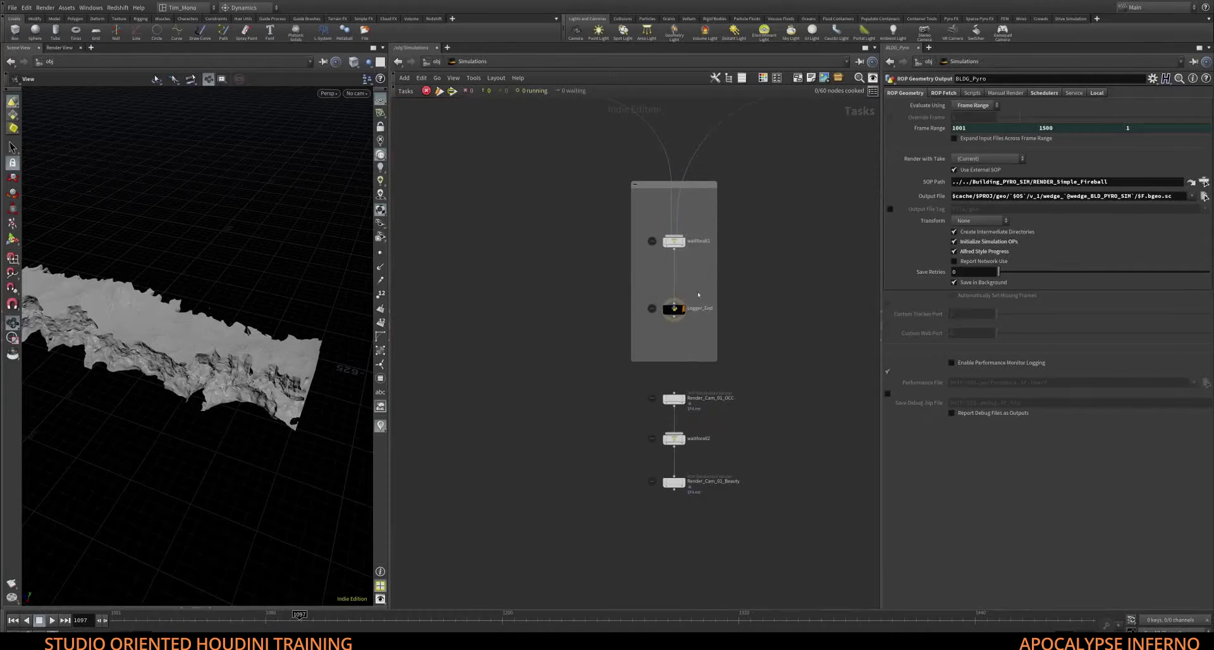
Select the Logger_End node and try to cook it
click(674, 309)
right_click(672, 311)
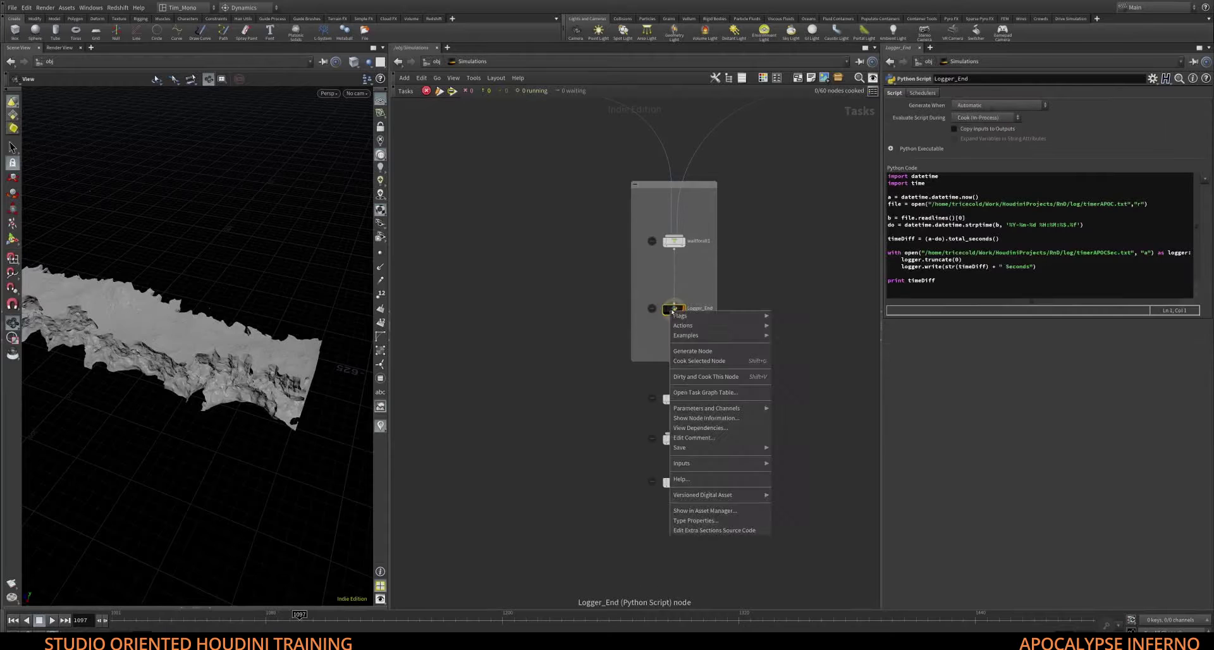
click(698, 360)
scroll(760, 270, down, 5)
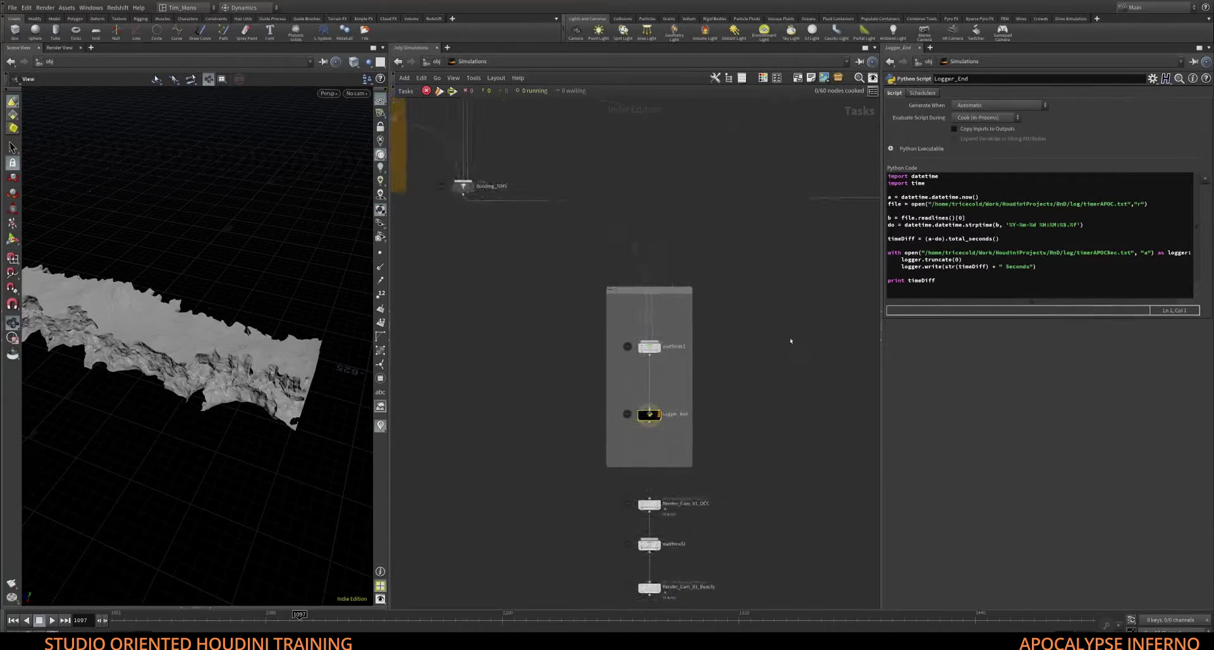
Review the building group with House_Builds and BuildingWedges and the fracture nodes below it
mouse_move(759, 270)
middle_down()
mouse_move(704, 349)
mouse_move(685, 441)
middle_up()
mouse_move(654, 169)
middle_down()
mouse_move(651, 226)
mouse_move(691, 211)
middle_up()
scroll(651, 226, up, 7)
scroll(623, 237, up, 1)
middle_drag(620, 240, 673, 144)
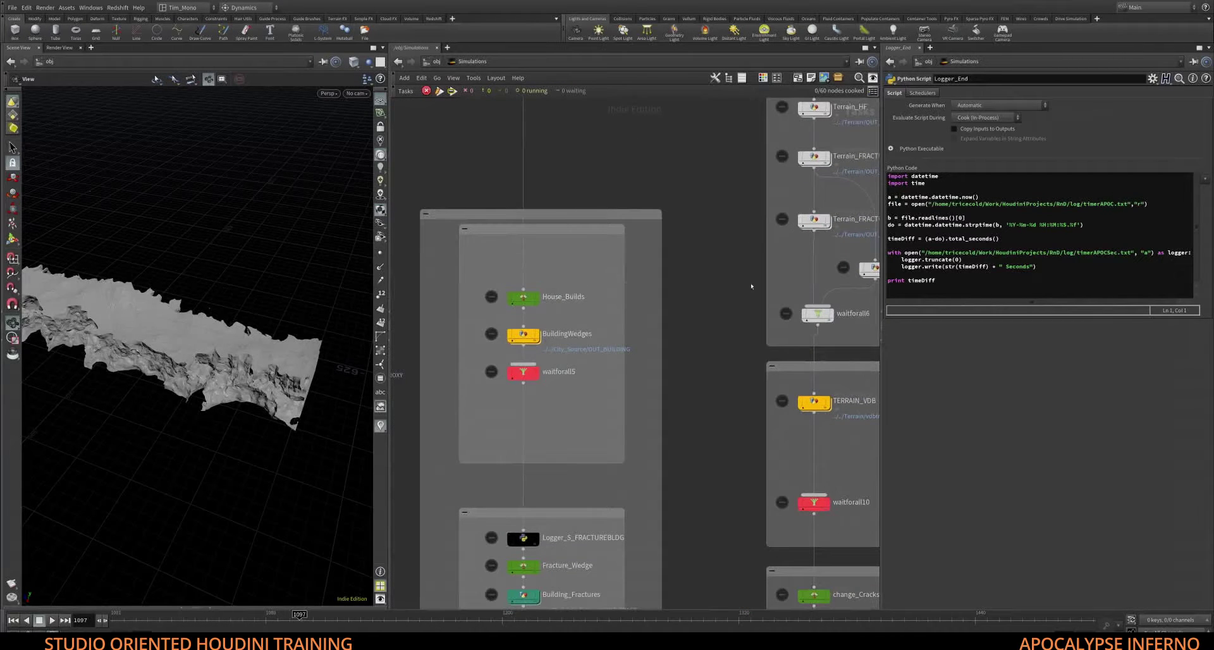
middle_drag(752, 287, 760, 248)
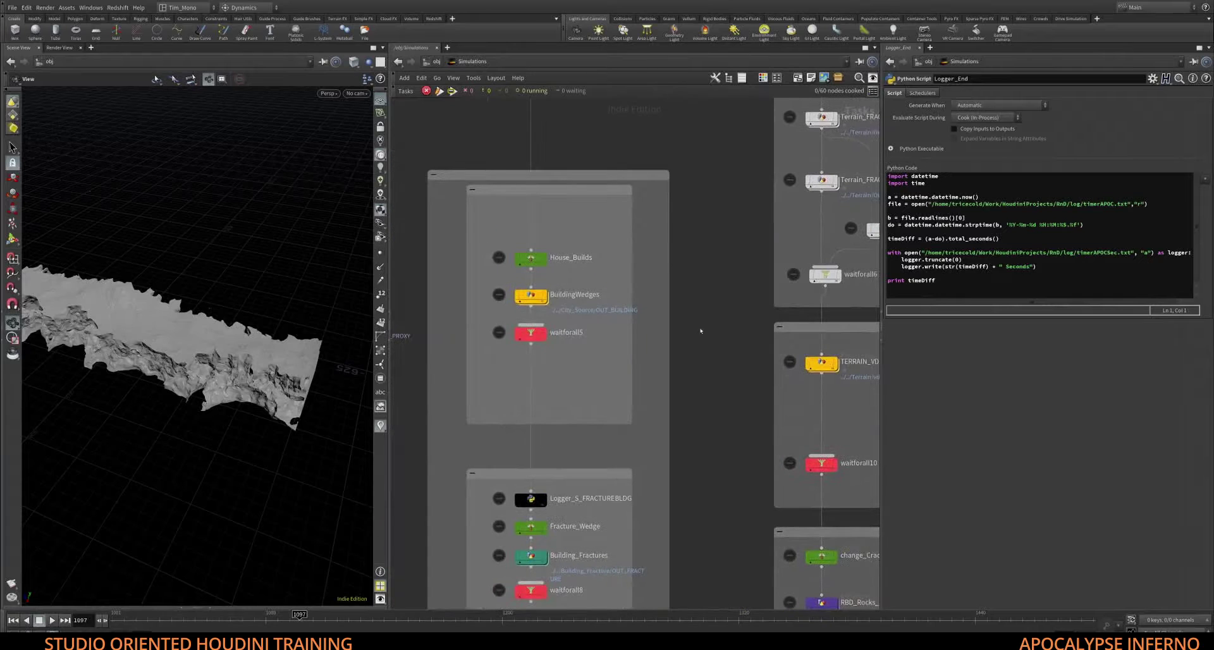
Show the TERRAIN_VDB node's ROP Geometry settings and review the terrain fracture group above it
middle_drag(701, 331, 600, 201)
drag(777, 278, 698, 218)
middle_drag(631, 247, 546, 446)
middle_drag(540, 352, 550, 335)
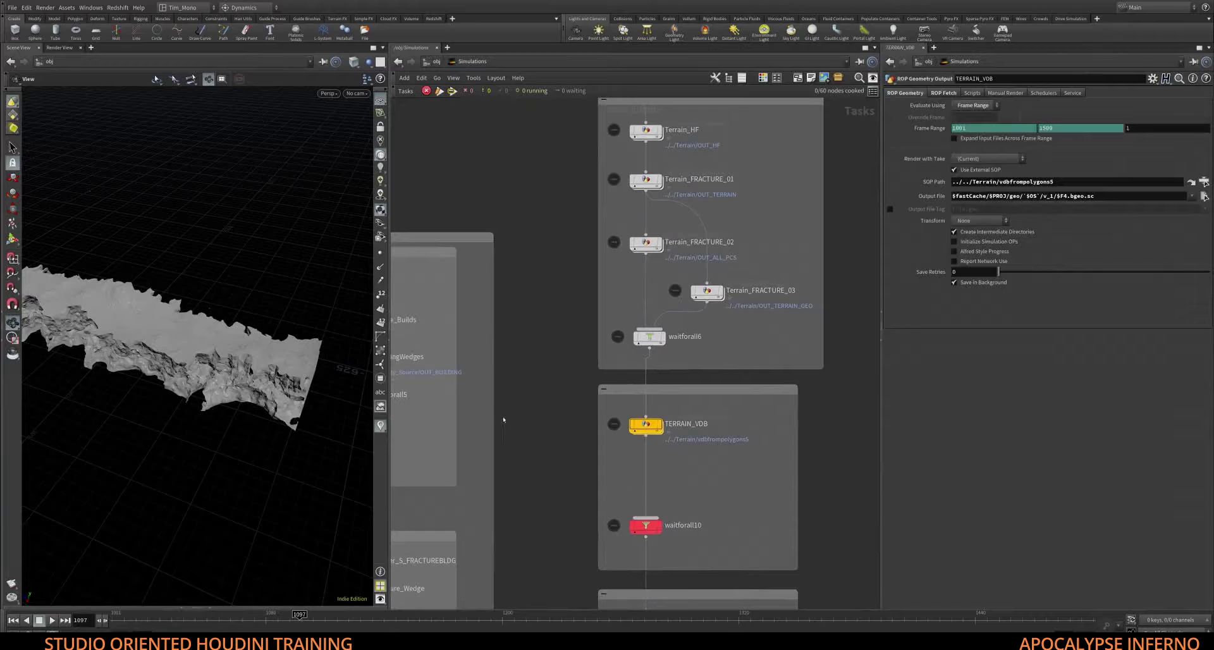
Select the RBD_Rocks_SIM node below change_Cracks and show its ROP Geometry settings
middle_drag(525, 425, 579, 97)
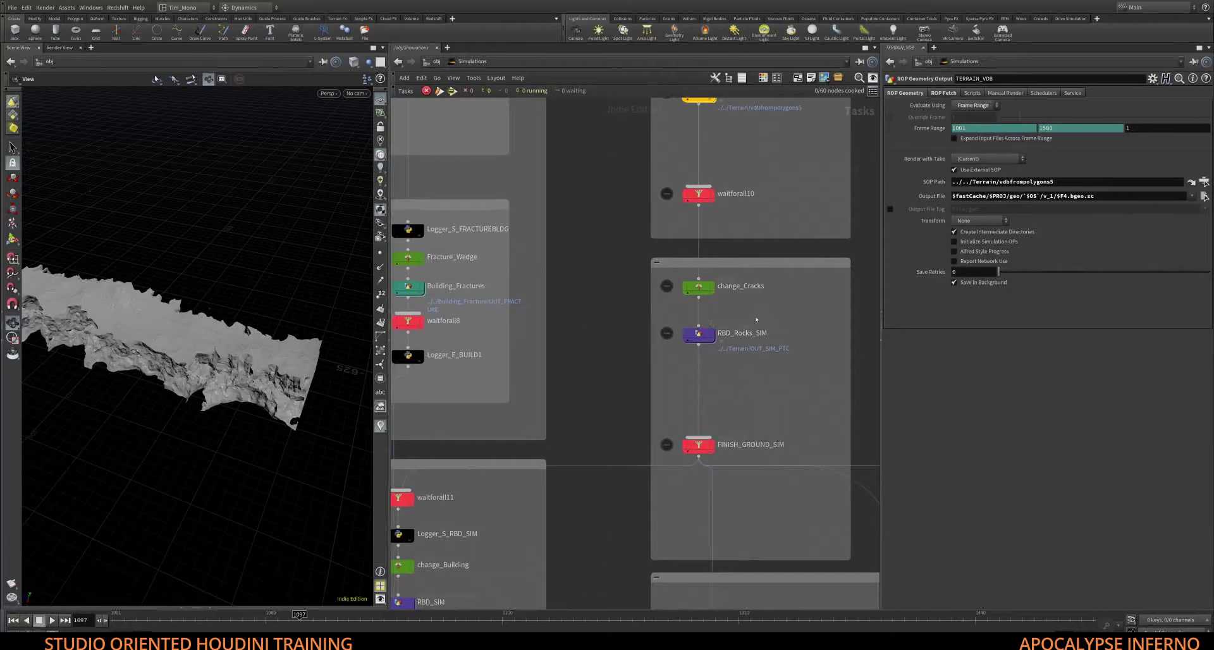
click(698, 334)
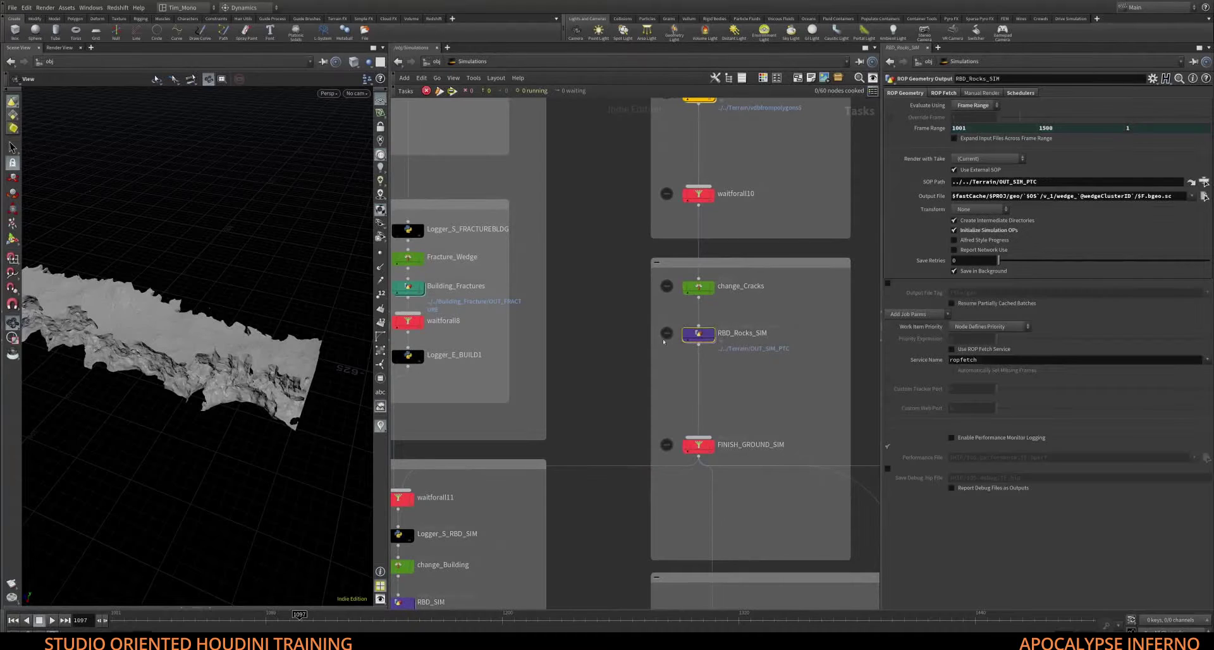
Show the Fracture_Wedge node's wedge settings and review the building RBD_SIM group below it
middle_drag(607, 335, 810, 363)
click(695, 282)
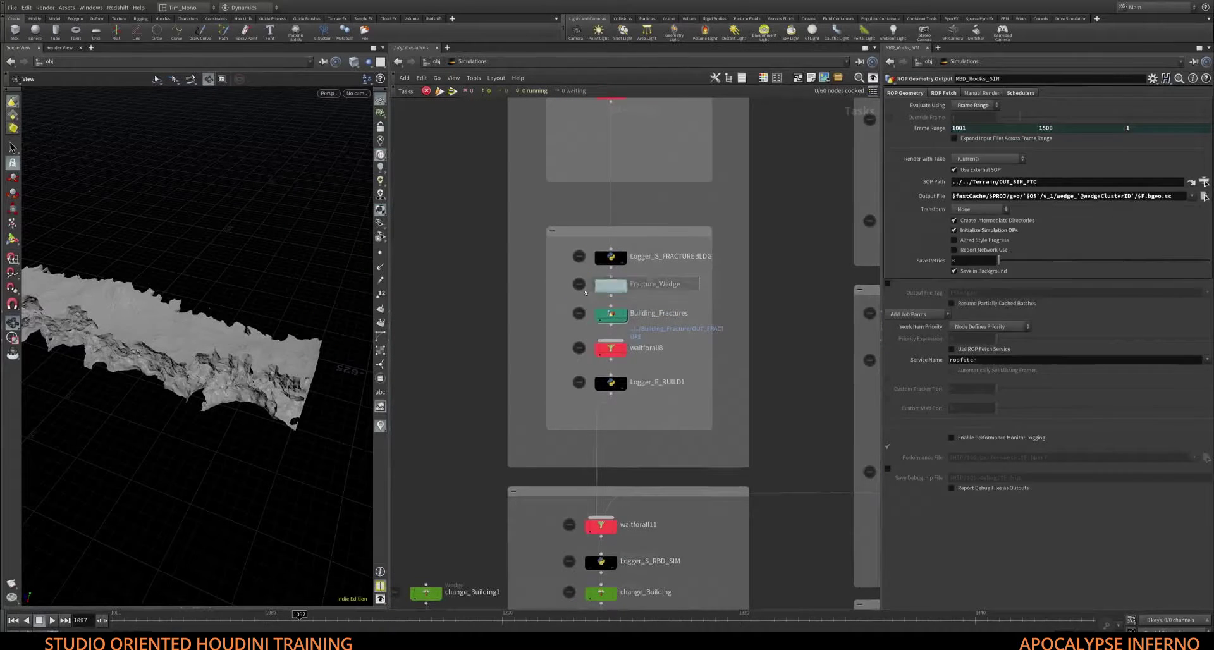
middle_drag(687, 417, 683, 195)
middle_drag(832, 341, 773, 323)
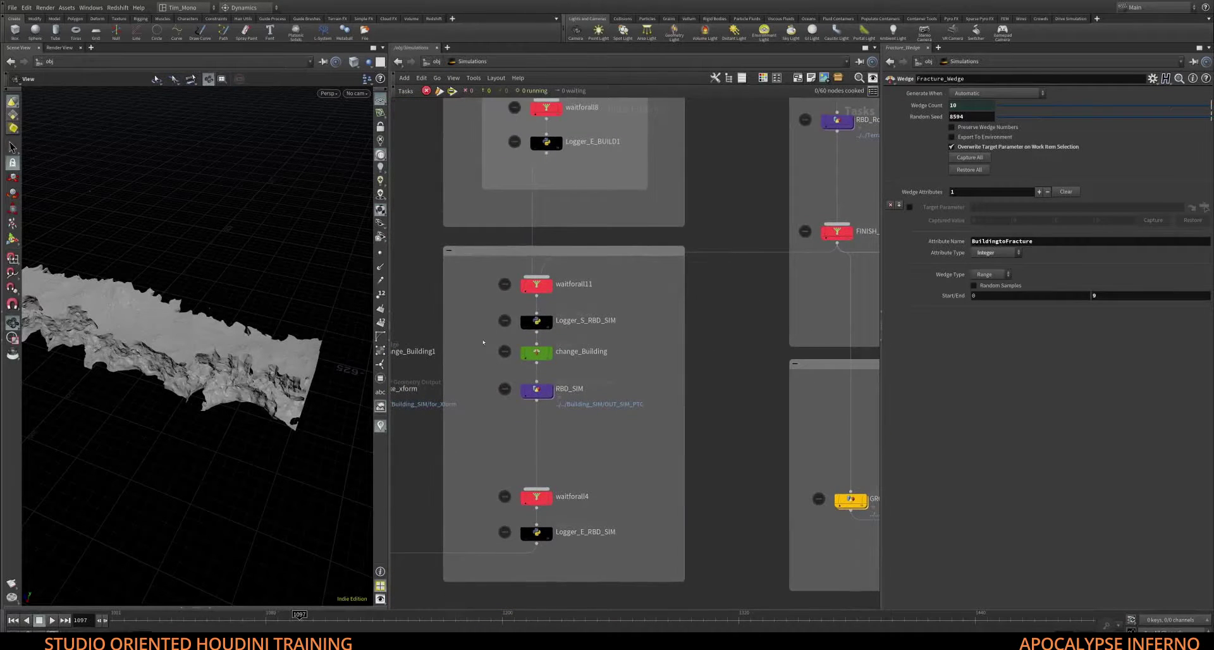
middle_drag(483, 343, 504, 276)
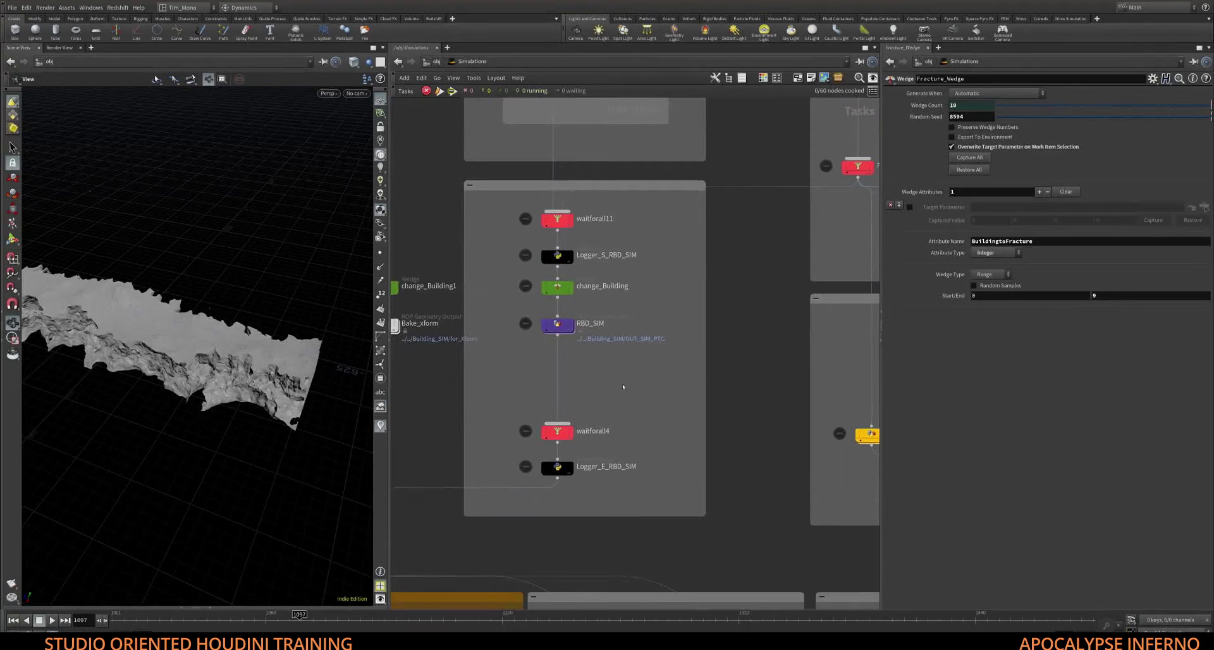
Review the orange group's debris source, pyro collision, BLDG_Pyro and BLDG_dust branches below merge1
middle_drag(623, 387, 696, 243)
scroll(694, 243, down, 3)
middle_drag(578, 256, 591, 201)
scroll(546, 245, up, 3)
middle_drag(547, 246, 529, 194)
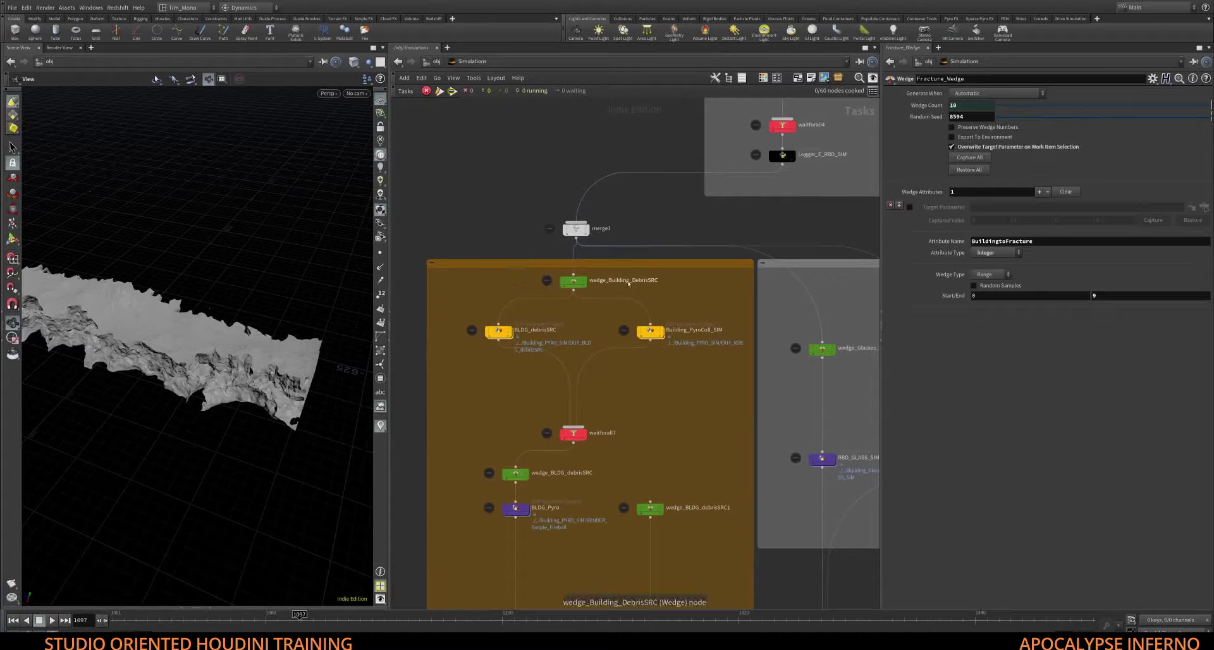
middle_drag(627, 327, 604, 294)
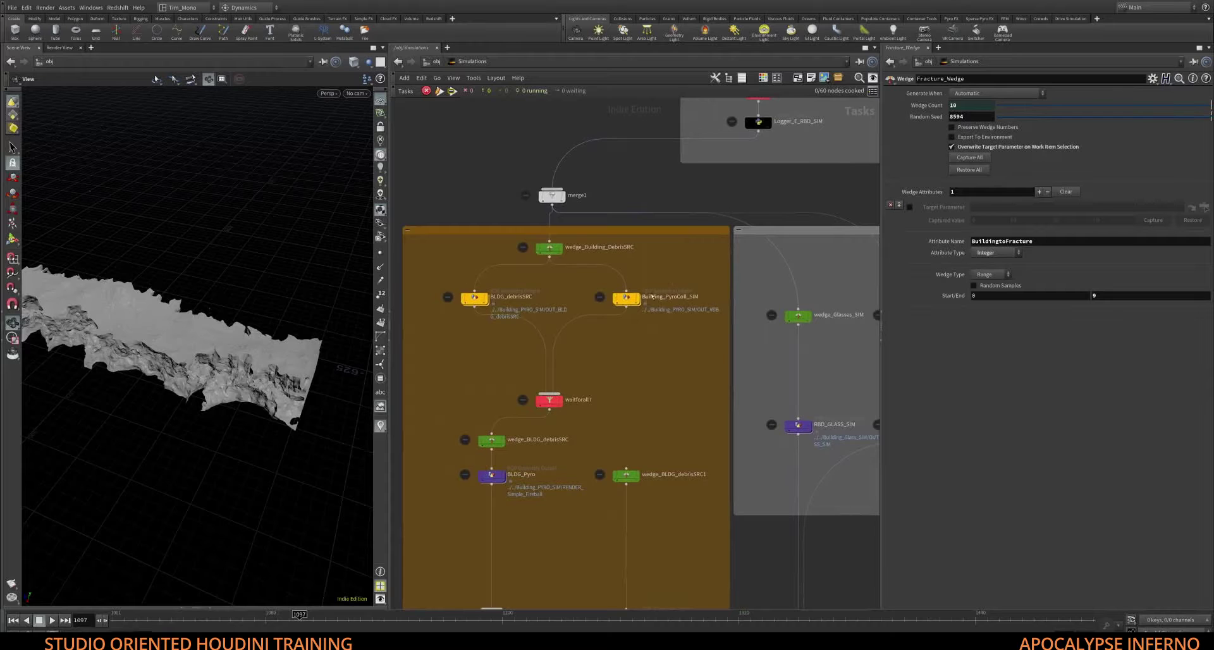
middle_drag(486, 386, 526, 259)
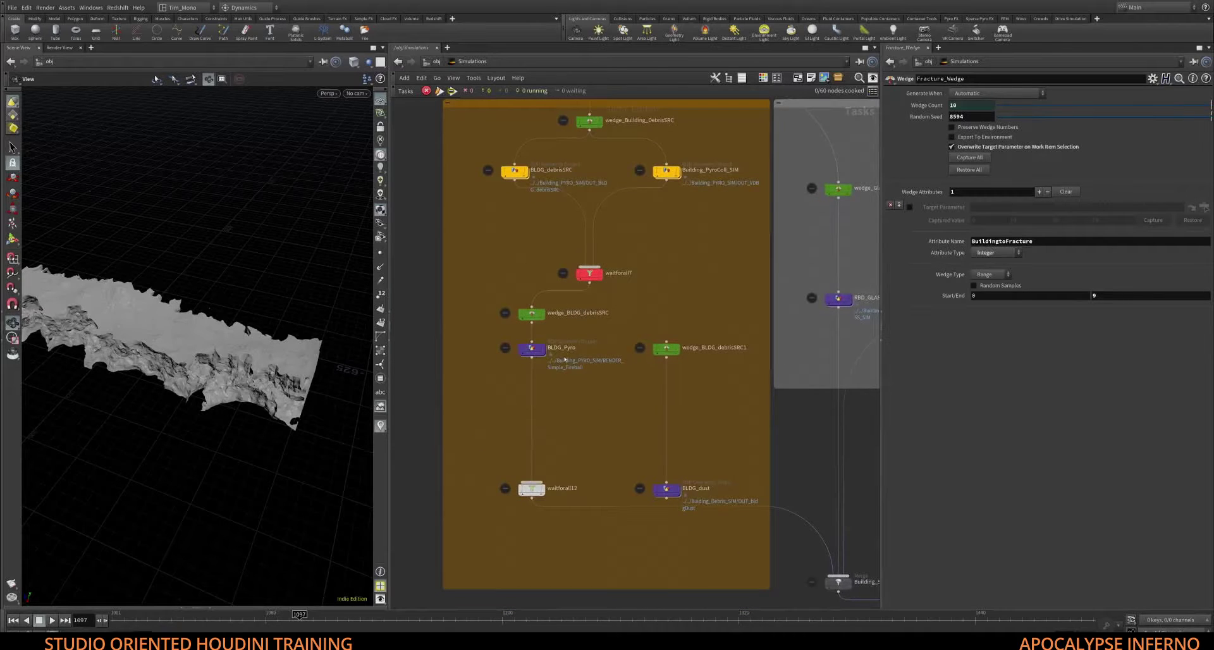
View the rendered dust volume flipbook of the collapsing buildings, and close its player window
middle_drag(606, 399, 488, 315)
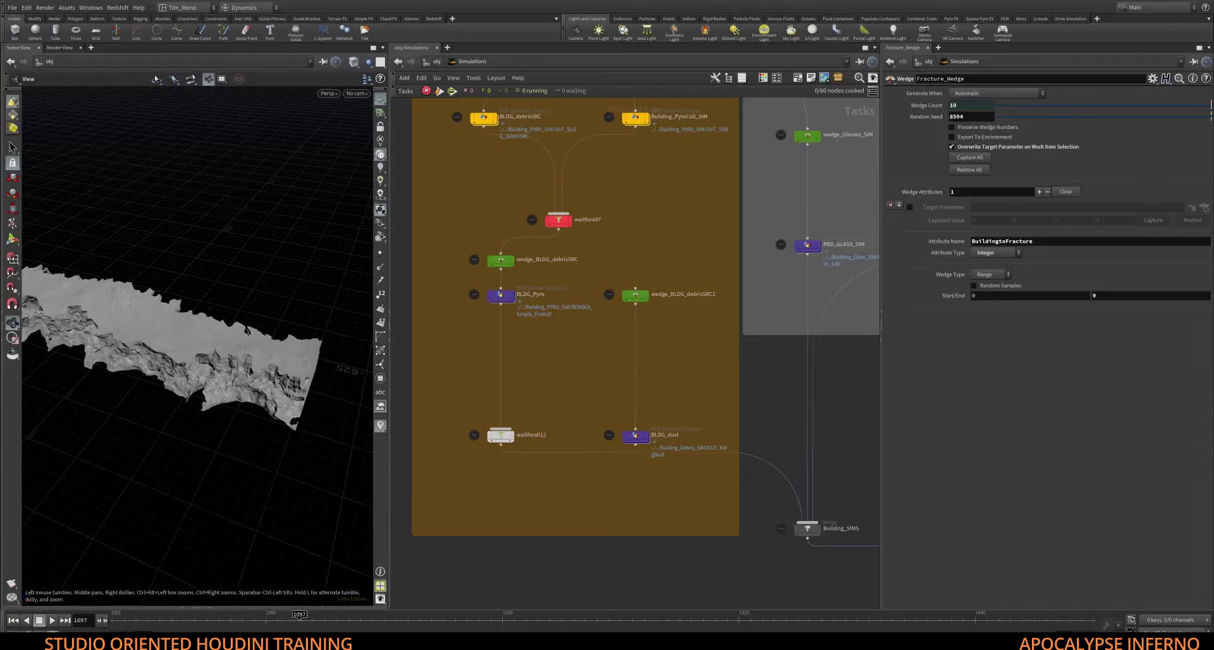
drag(0, 152, 725, 131)
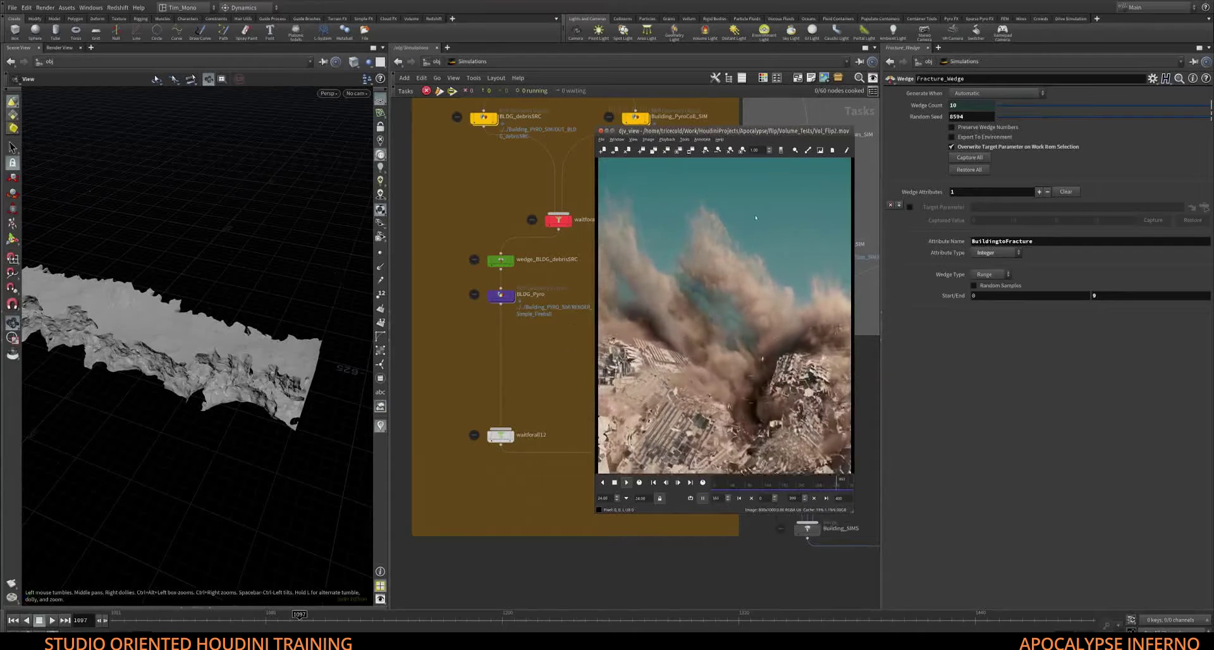
click(601, 131)
Review the glass and furniture simulation group and the ground secondaries group beside it
middle_drag(560, 350, 479, 228)
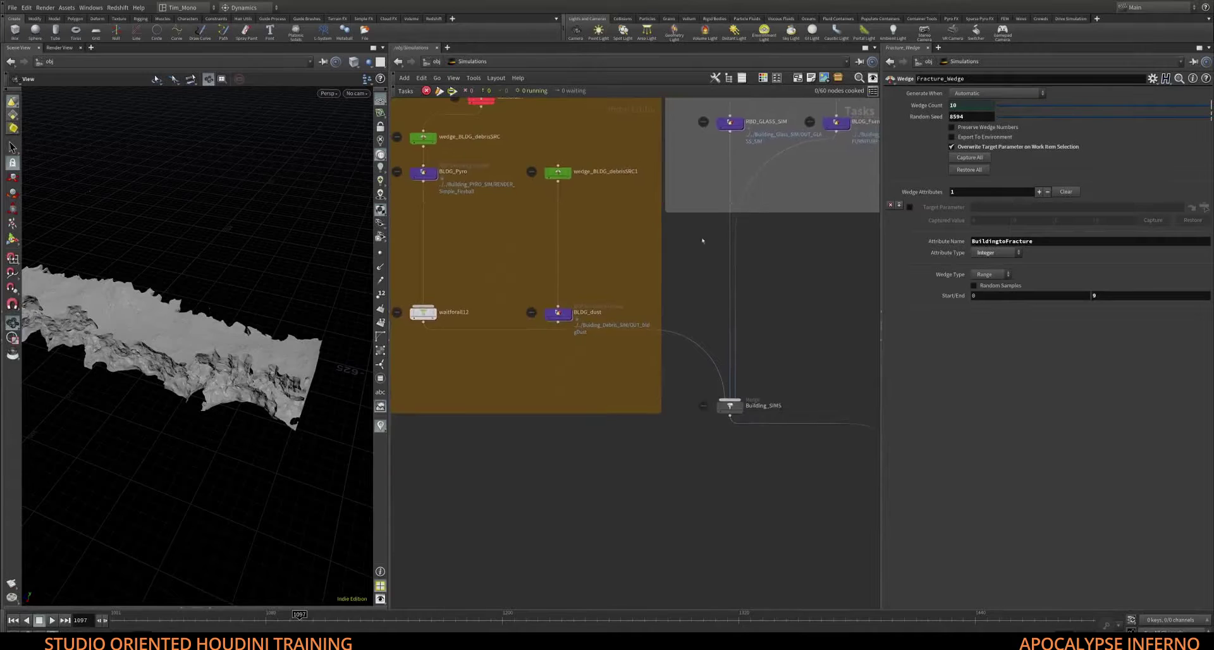
middle_drag(678, 214, 510, 363)
scroll(508, 362, down, 2)
middle_drag(652, 398, 628, 383)
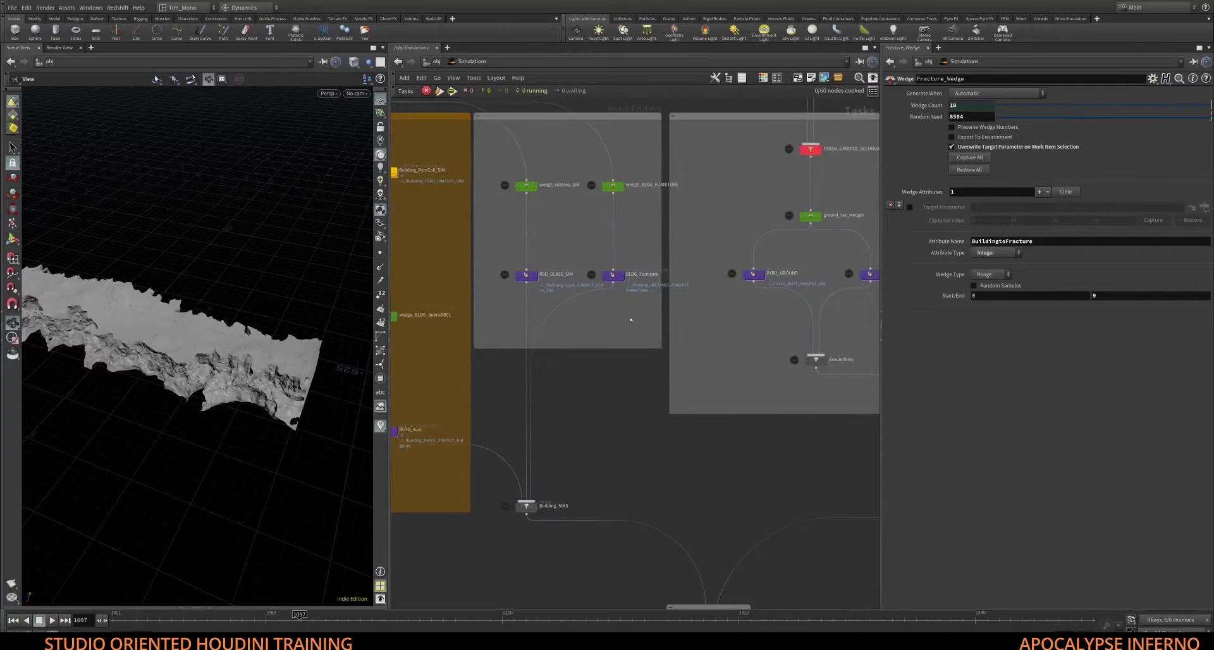
middle_drag(759, 355, 564, 338)
scroll(620, 328, up, 1)
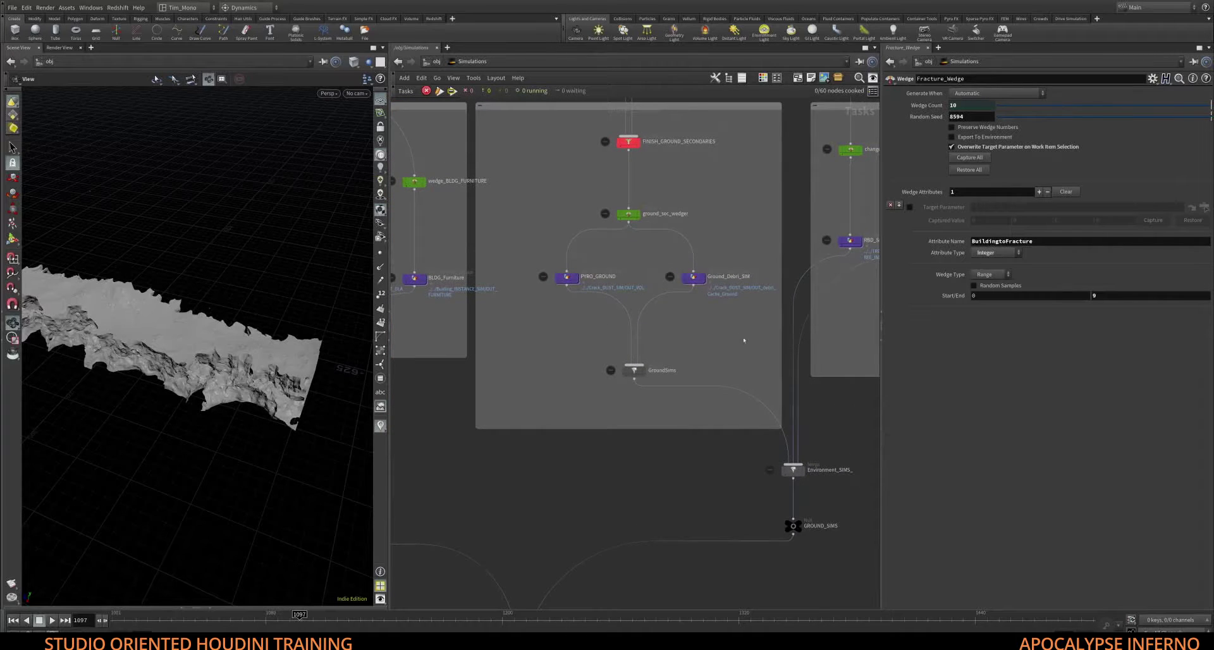
Examine the tree RBD group and trace the building and environment simulations down to Logger_End
middle_drag(744, 341, 698, 284)
middle_drag(660, 325, 614, 341)
middle_drag(823, 271, 668, 316)
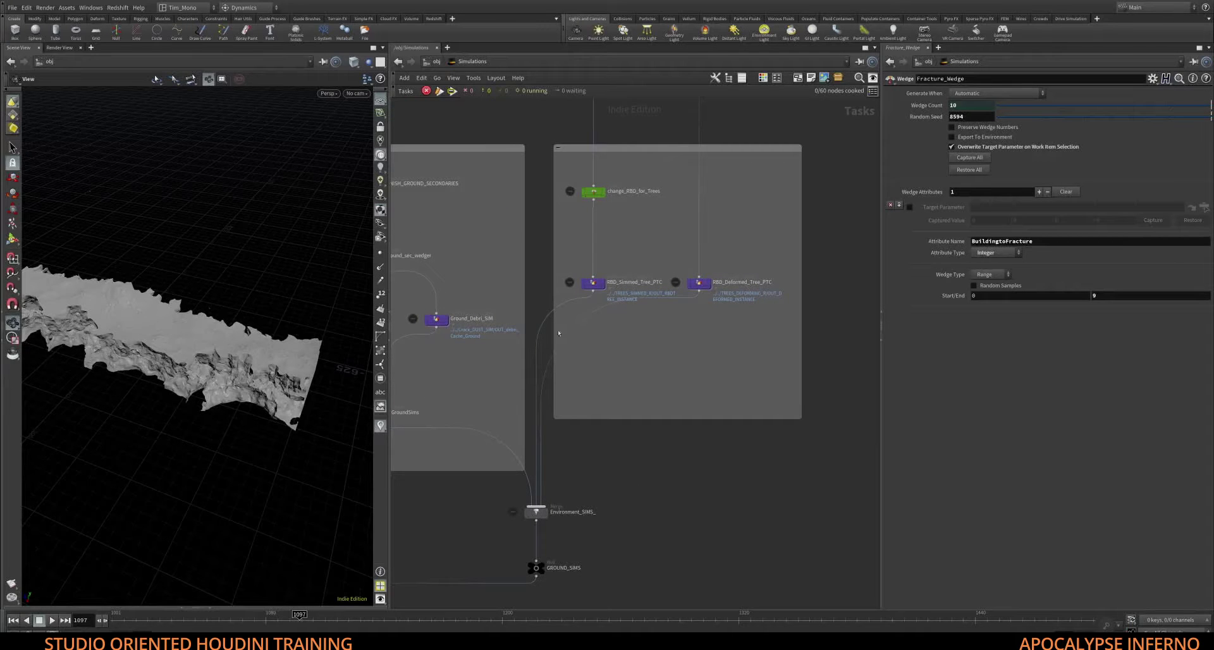
middle_drag(499, 457, 752, 222)
middle_drag(635, 376, 708, 325)
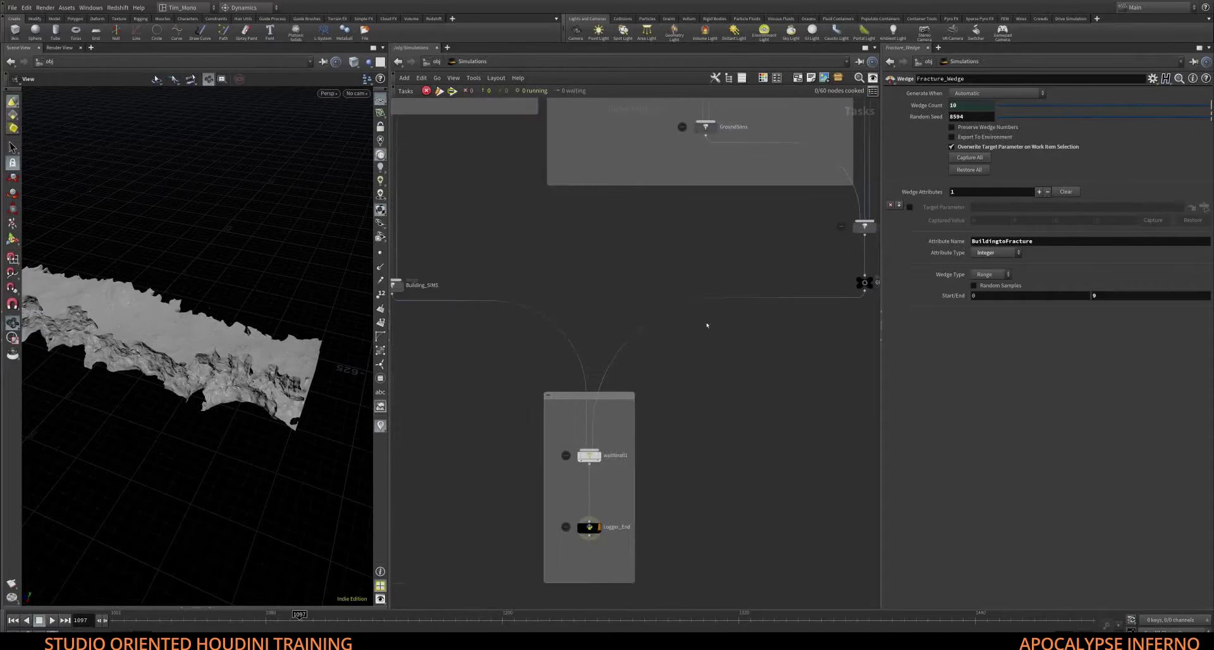
Review the complete Simulations task network as an overview of all its groups
scroll(713, 384, down, 3)
scroll(751, 387, down, 5)
scroll(771, 316, up, 4)
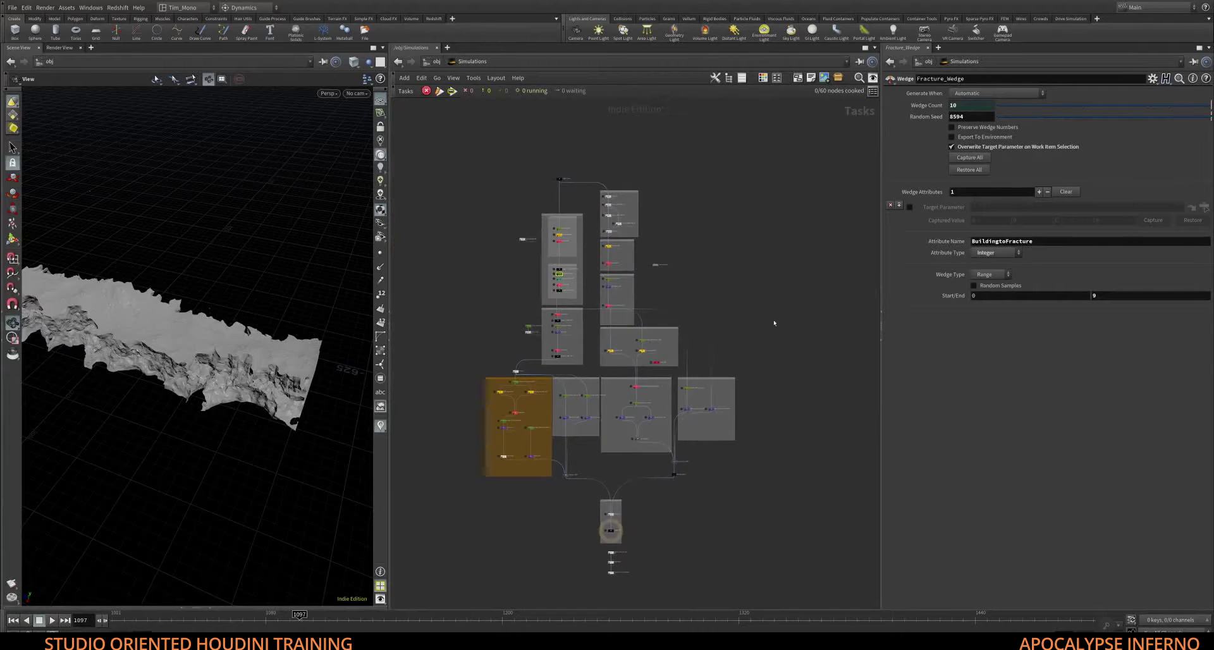
middle_drag(778, 293, 813, 272)
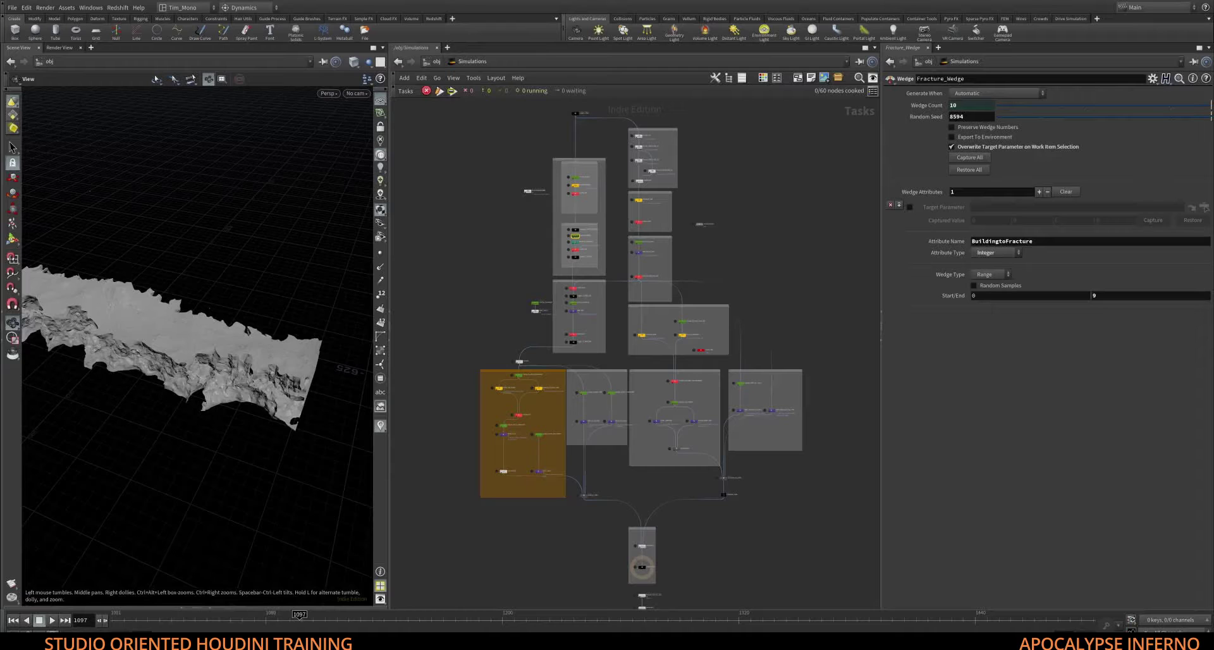
scroll(526, 288, down, 2)
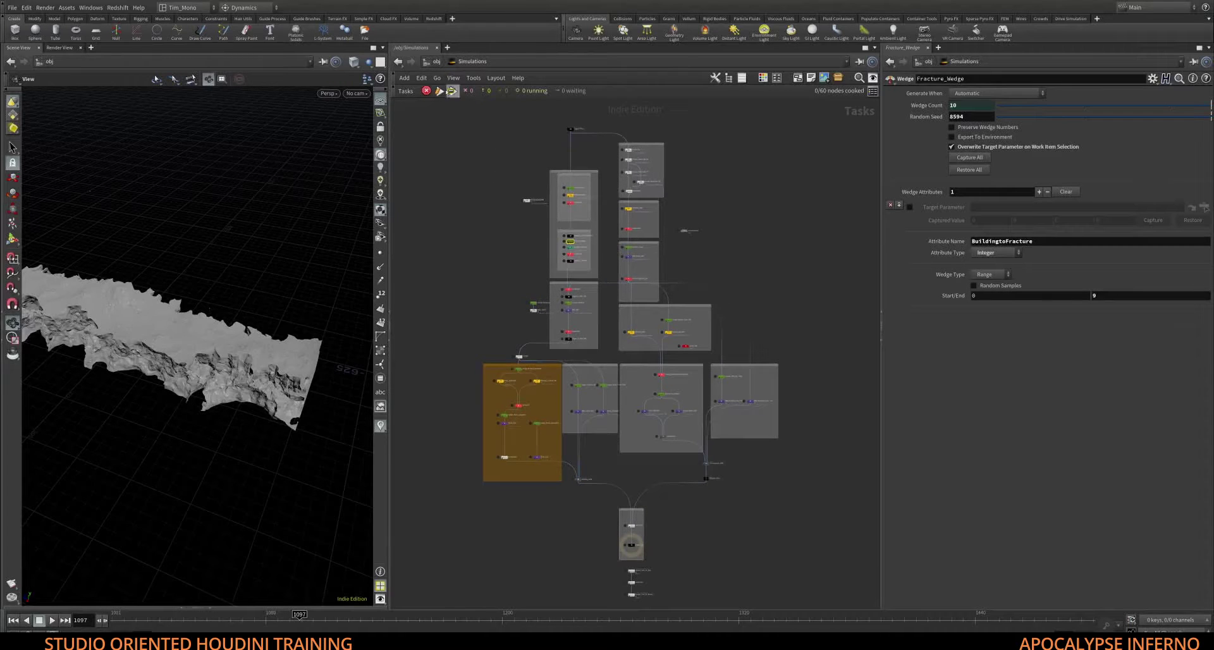
Return from the Simulations task network to the object level and review the overall scene layout
key(u)
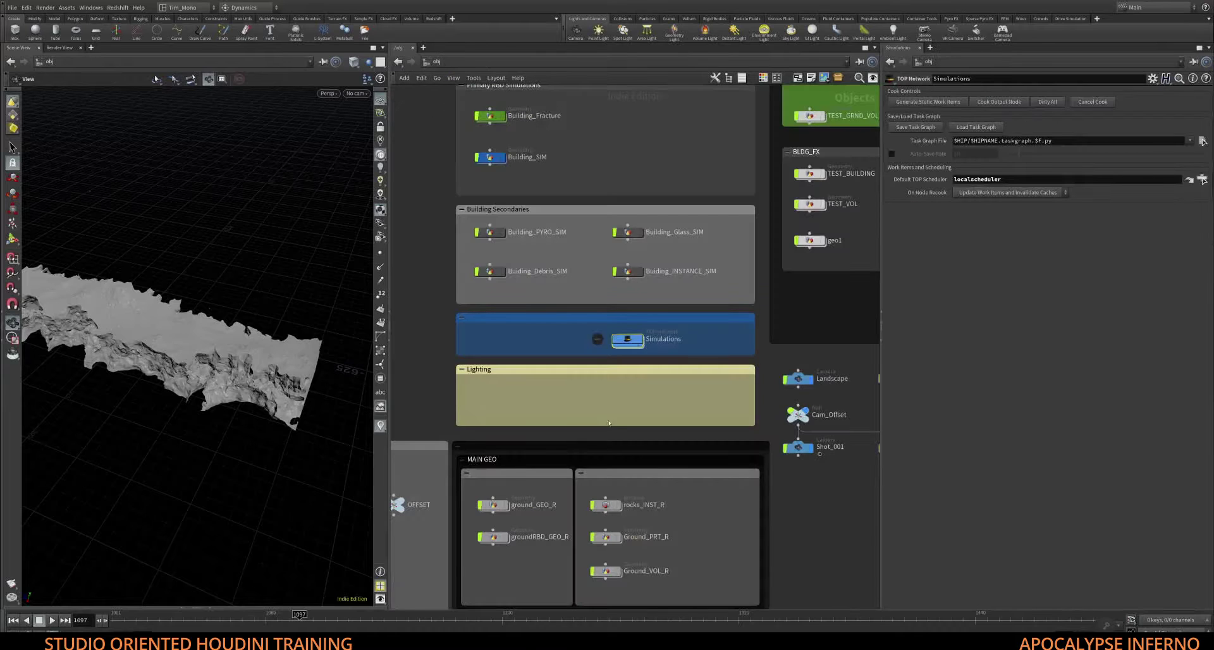
scroll(622, 408, down, 5)
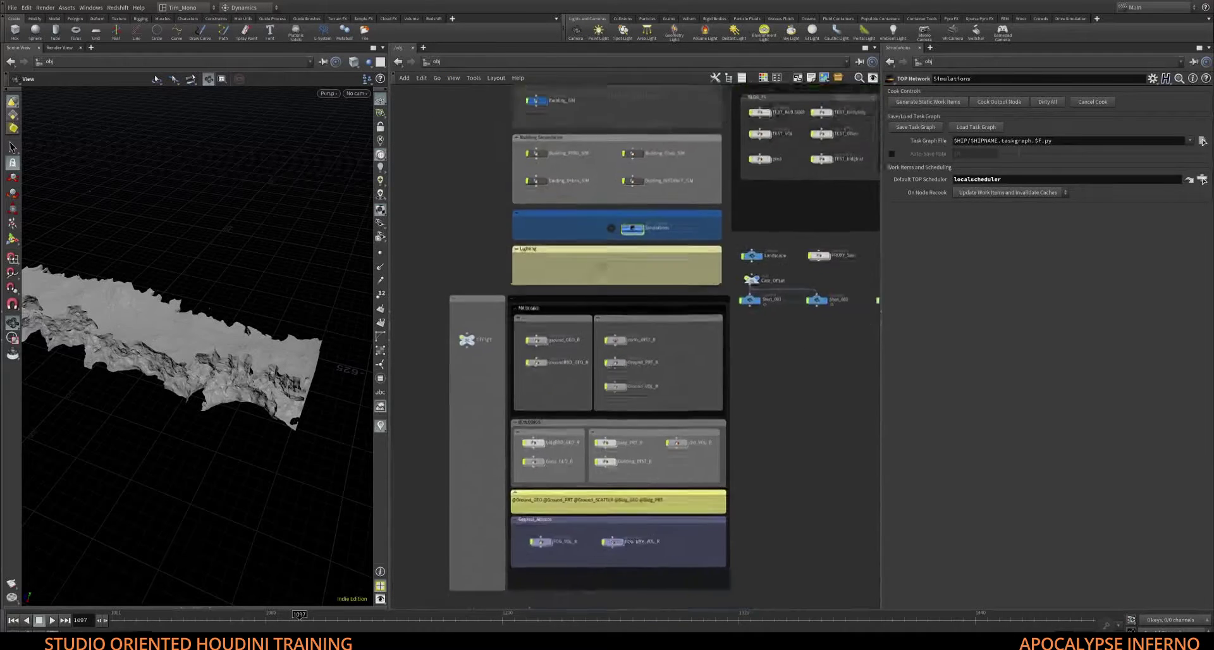
middle_drag(786, 359, 740, 332)
scroll(743, 347, down, 1)
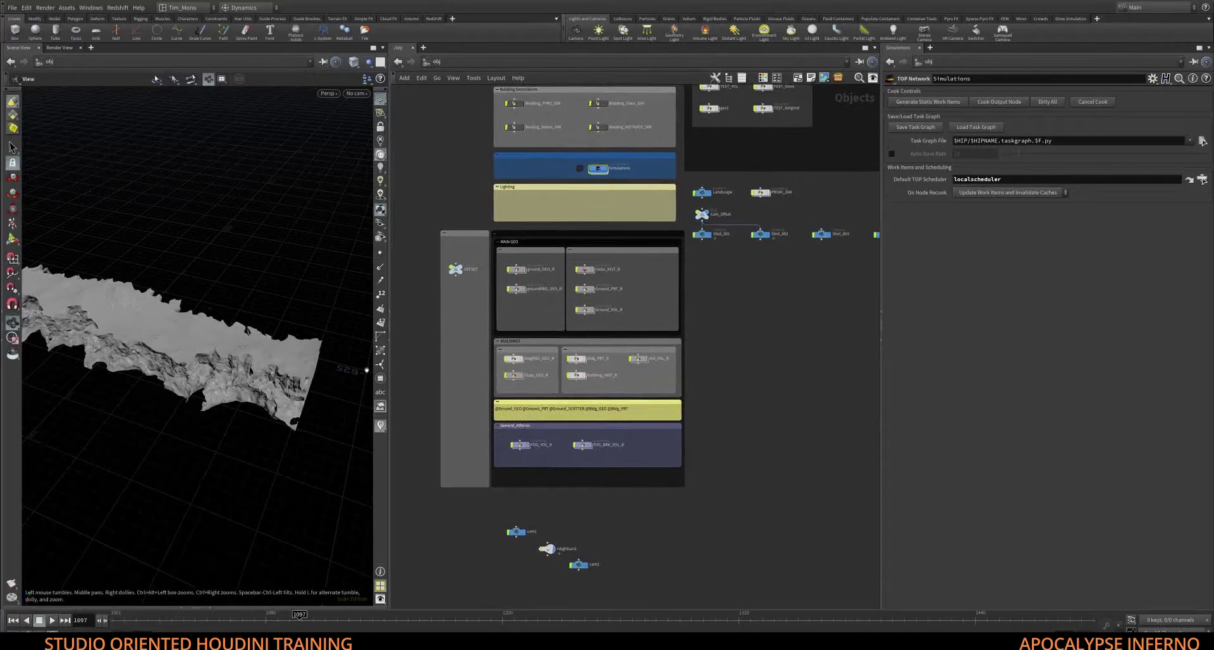
middle_drag(785, 344, 748, 376)
scroll(758, 361, down, 1)
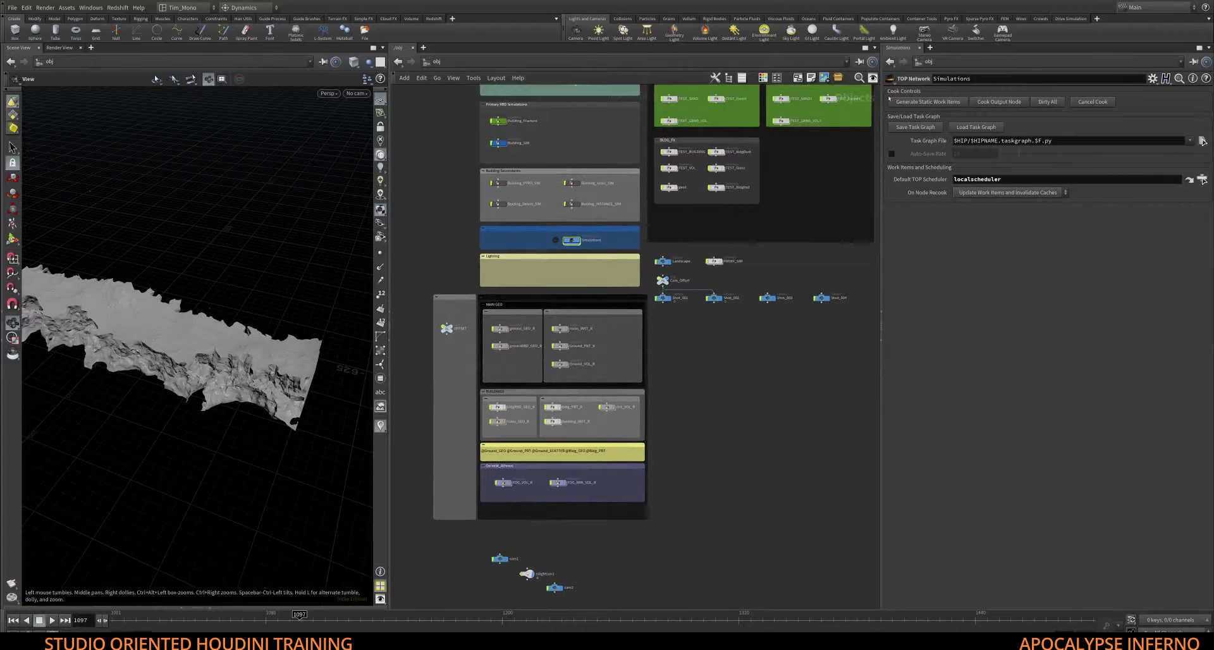
Examine the TEST_ZONE box with its ENV_FX and BLDG_FX test nodes
middle_drag(833, 164, 721, 328)
scroll(769, 320, up, 3)
scroll(721, 328, up, 1)
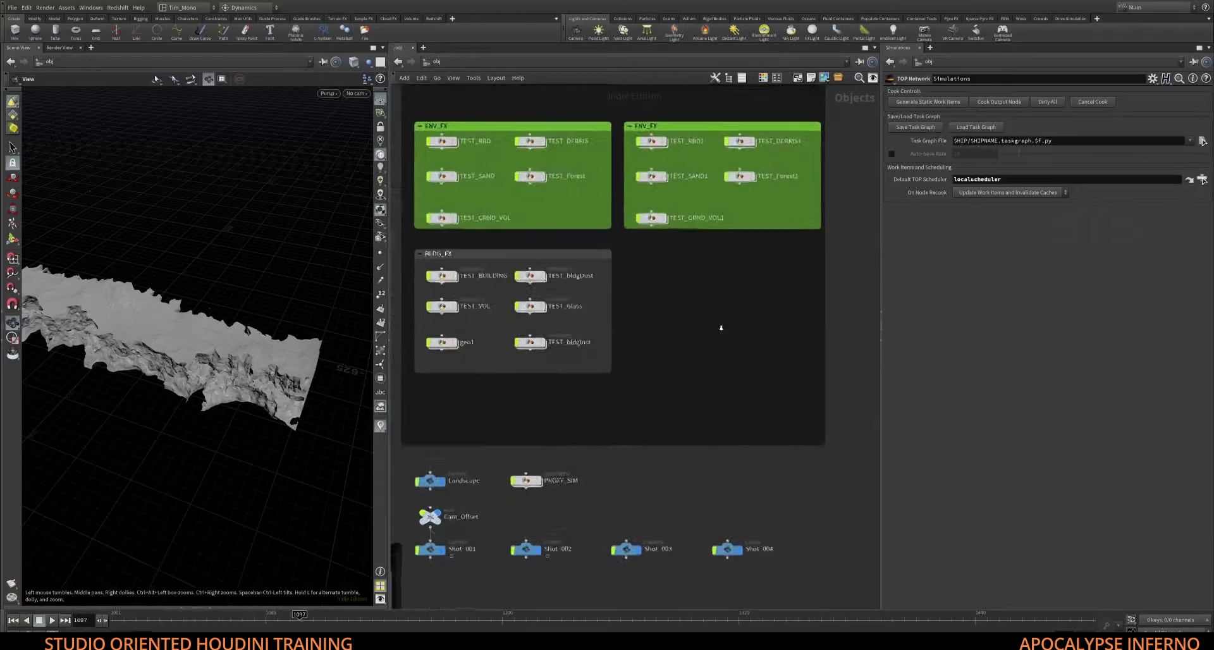
right_drag(720, 327, 713, 296)
middle_drag(713, 296, 730, 350)
right_drag(730, 350, 724, 356)
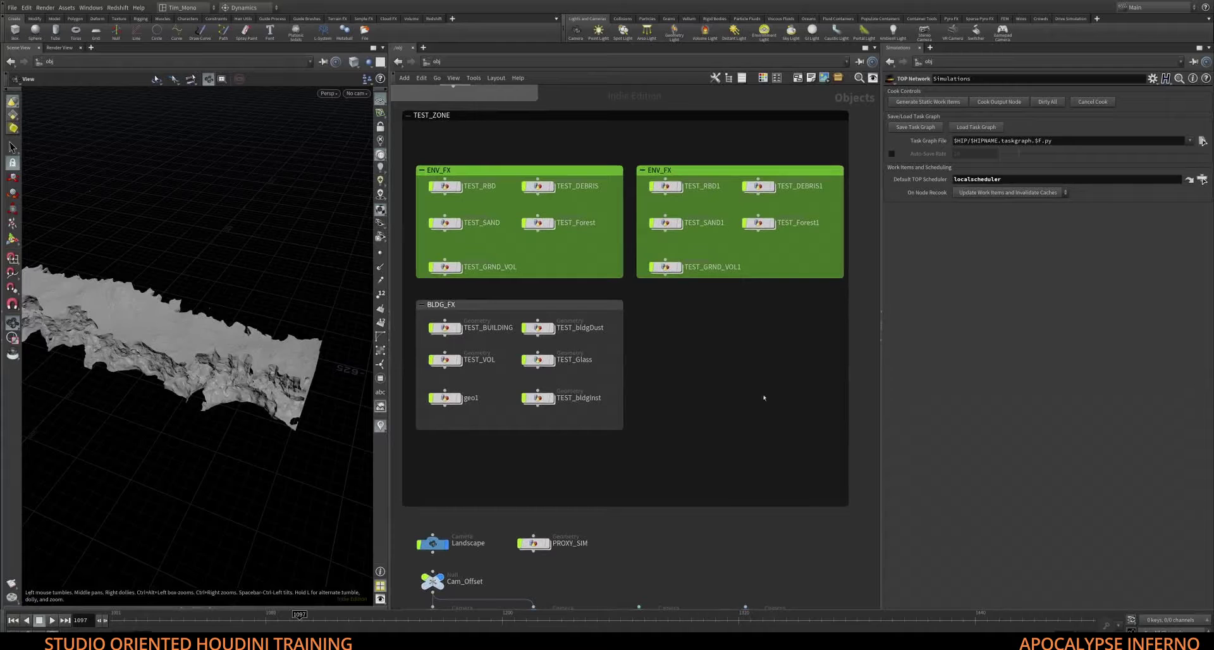
Review the Lighting, MAIN GEO, BUILDINGS and General_Athmos render groups, ending with an overview of the object network
middle_drag(710, 384, 976, 155)
middle_drag(479, 340, 666, 278)
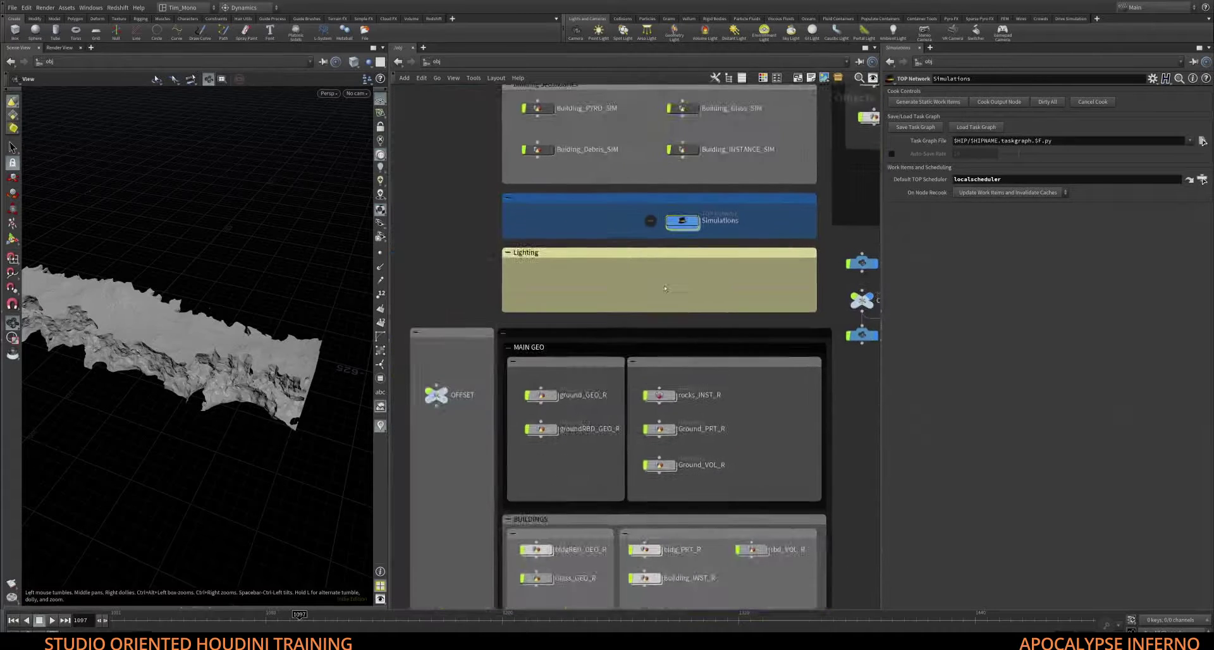
scroll(666, 278, down, 1)
middle_drag(701, 415, 690, 277)
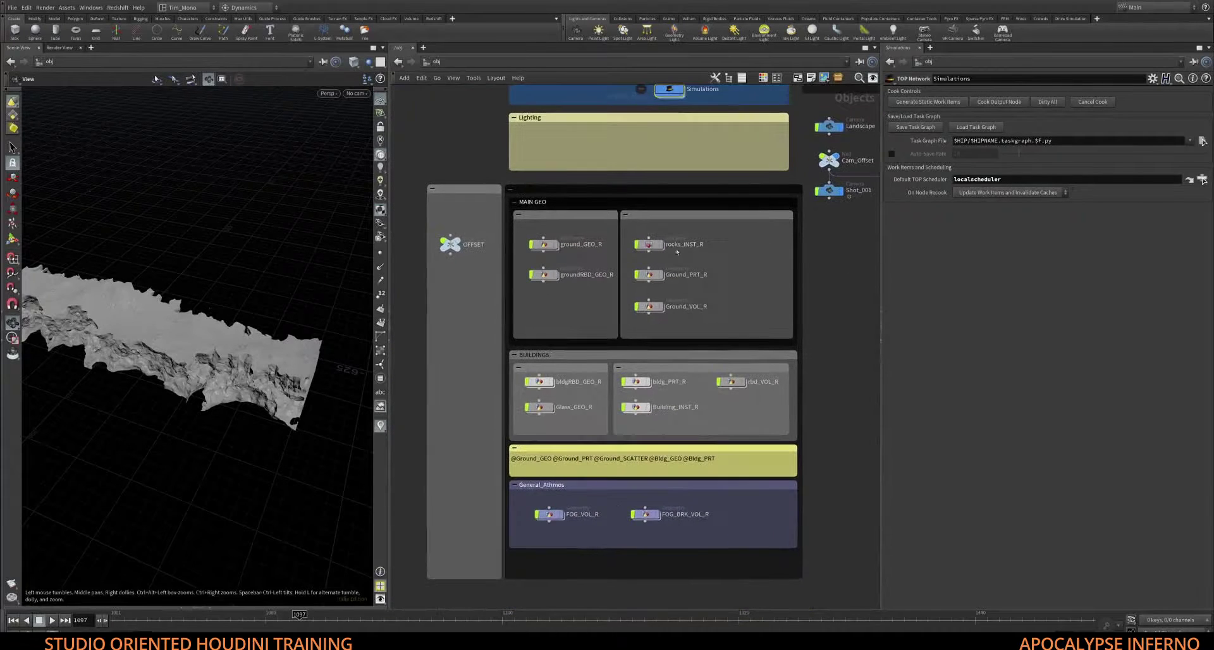
mouse_move(767, 318)
middle_down()
mouse_move(751, 328)
mouse_move(753, 309)
middle_up()
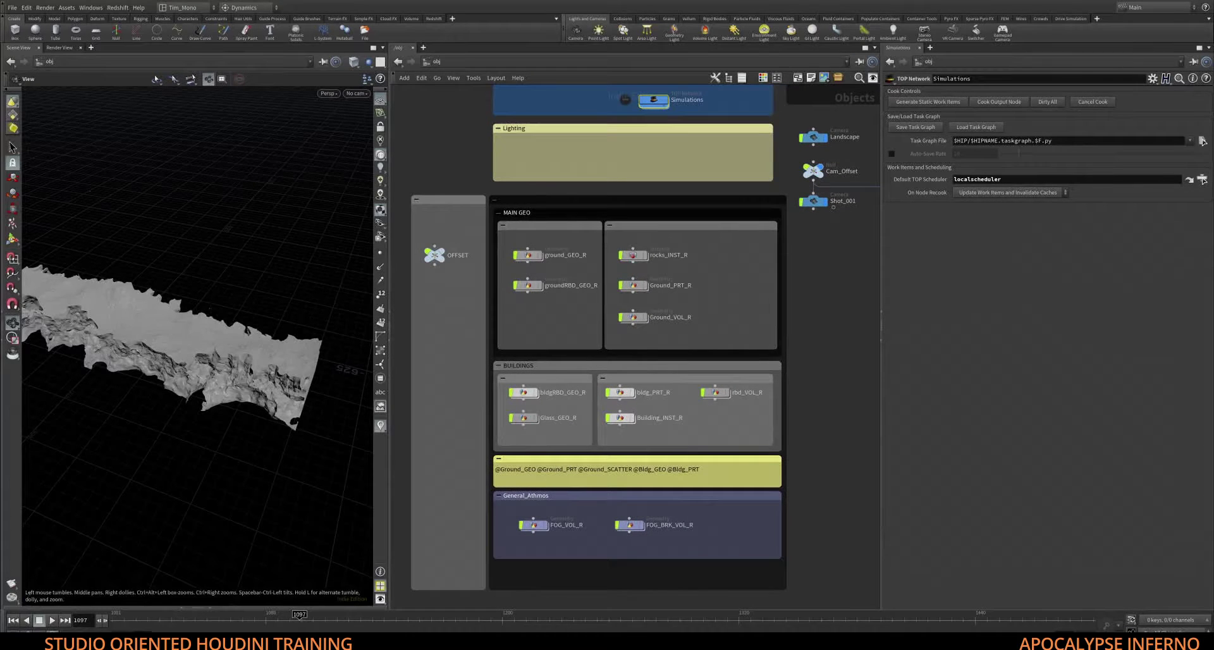
scroll(672, 414, down, 6)
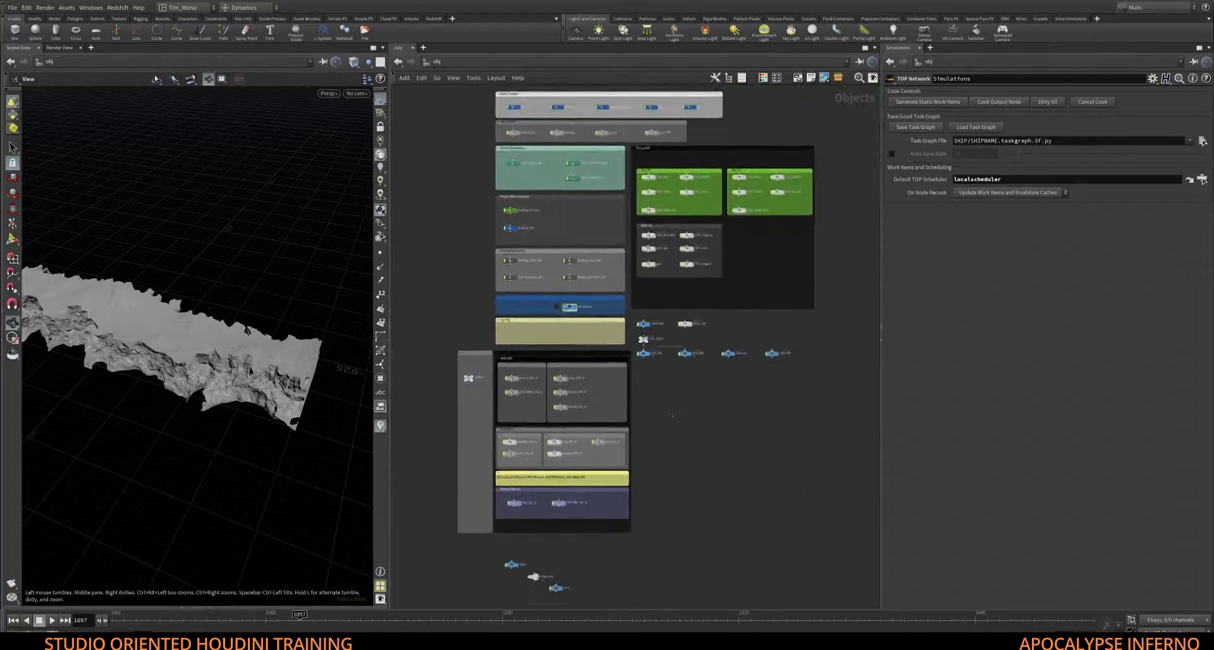
middle_drag(673, 414, 669, 414)
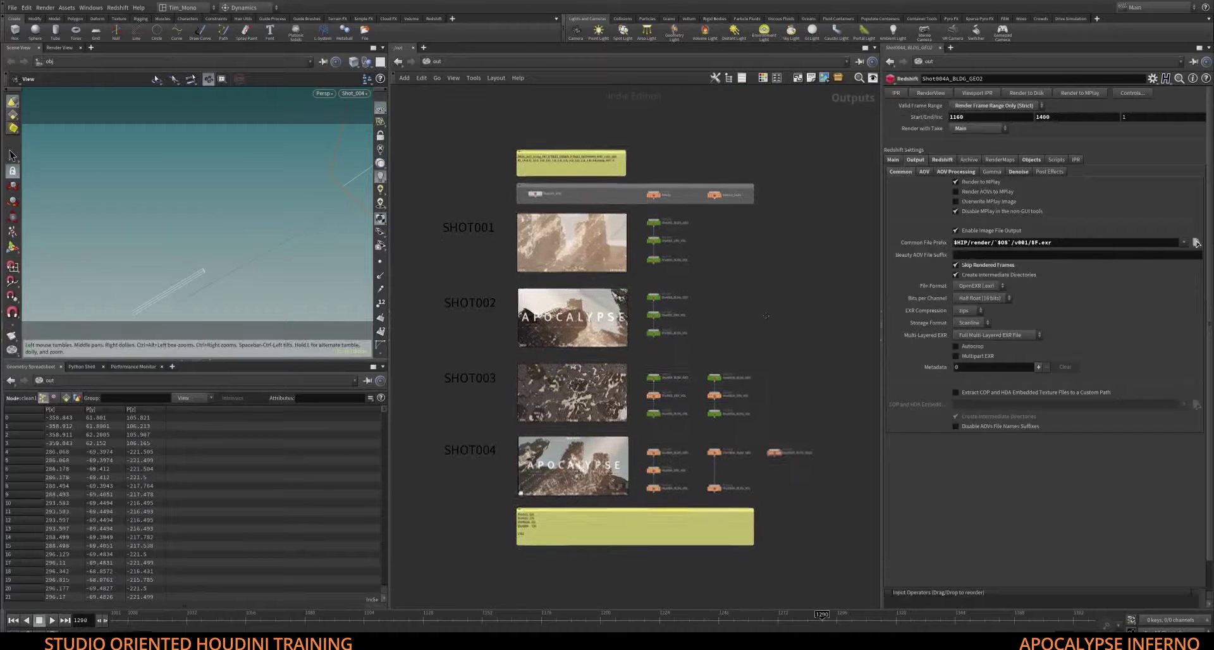
Switch from the output network to the object network and frame all of its nodes
click(522, 64)
click(538, 95)
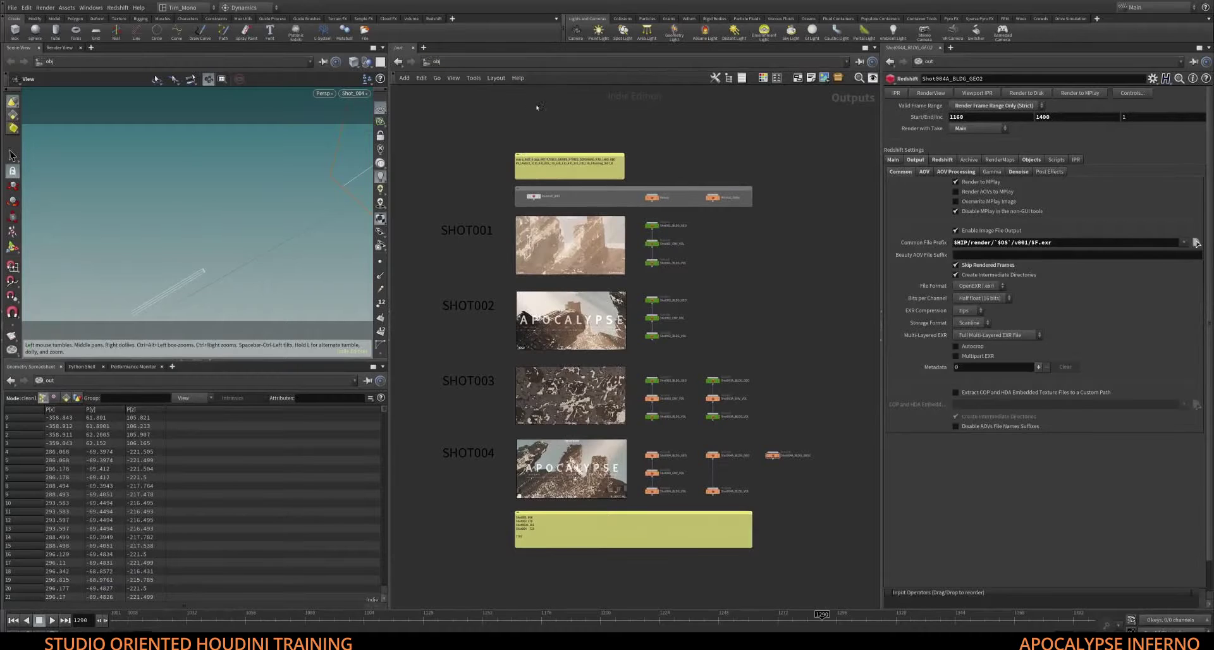
key(h)
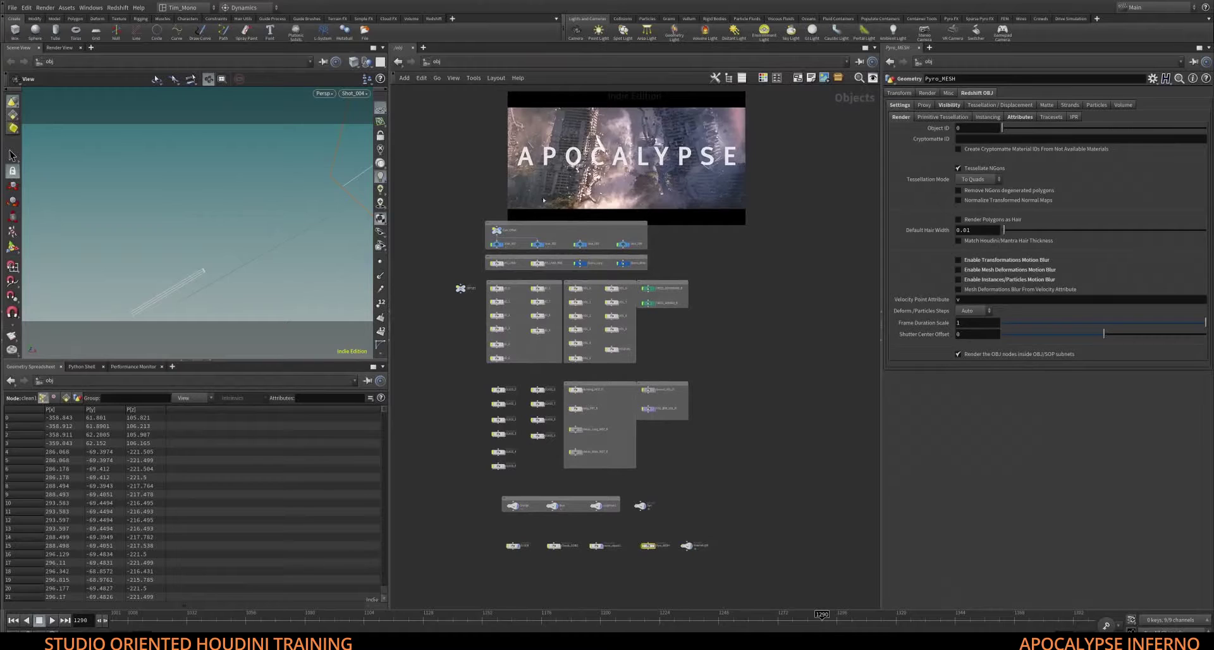
Turn on background image editing for the APOCALYPSE banner in the object network, and turn it off again
click(422, 78)
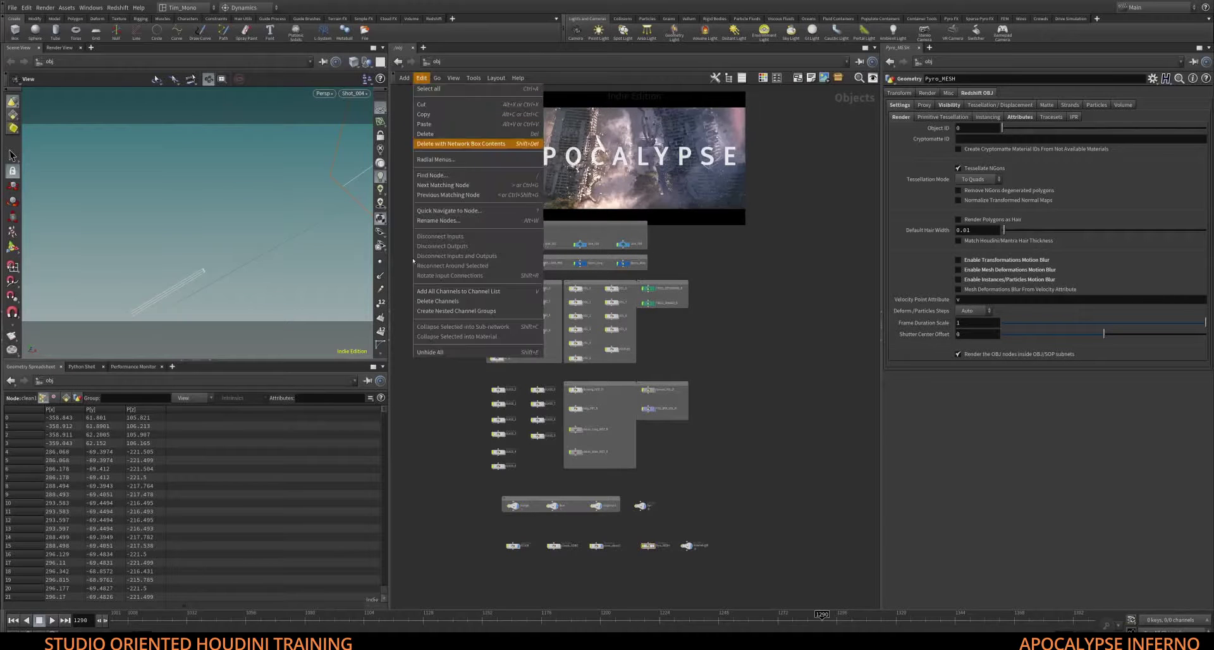
mouse_move(462, 78)
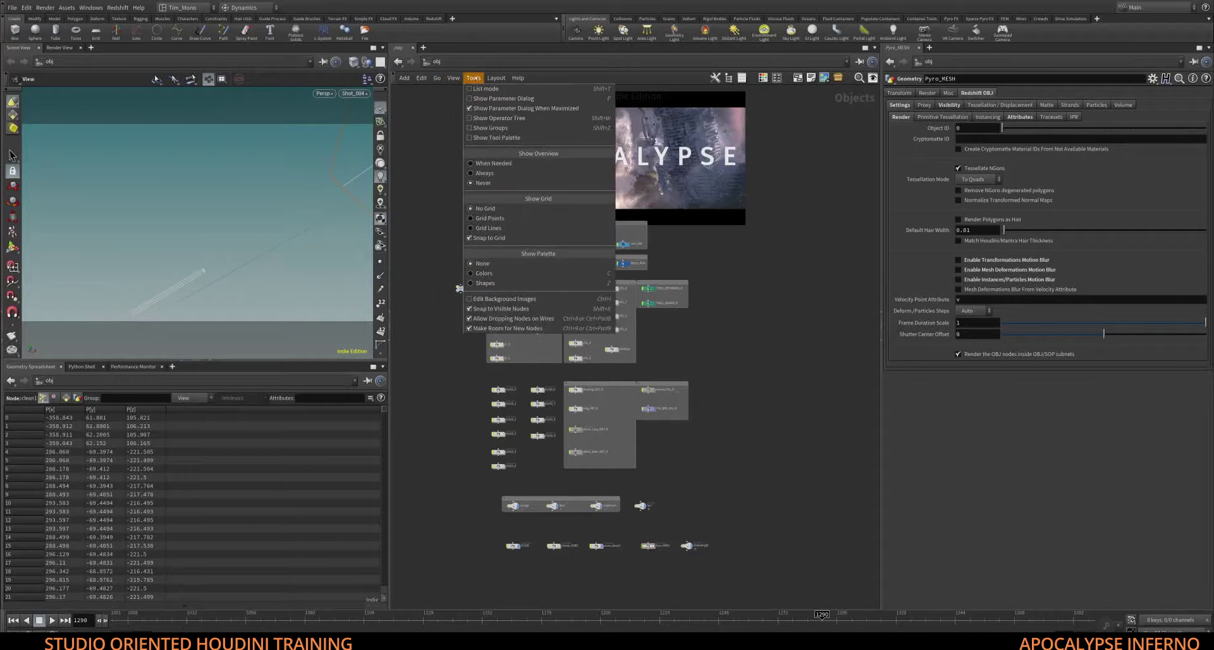
click(499, 299)
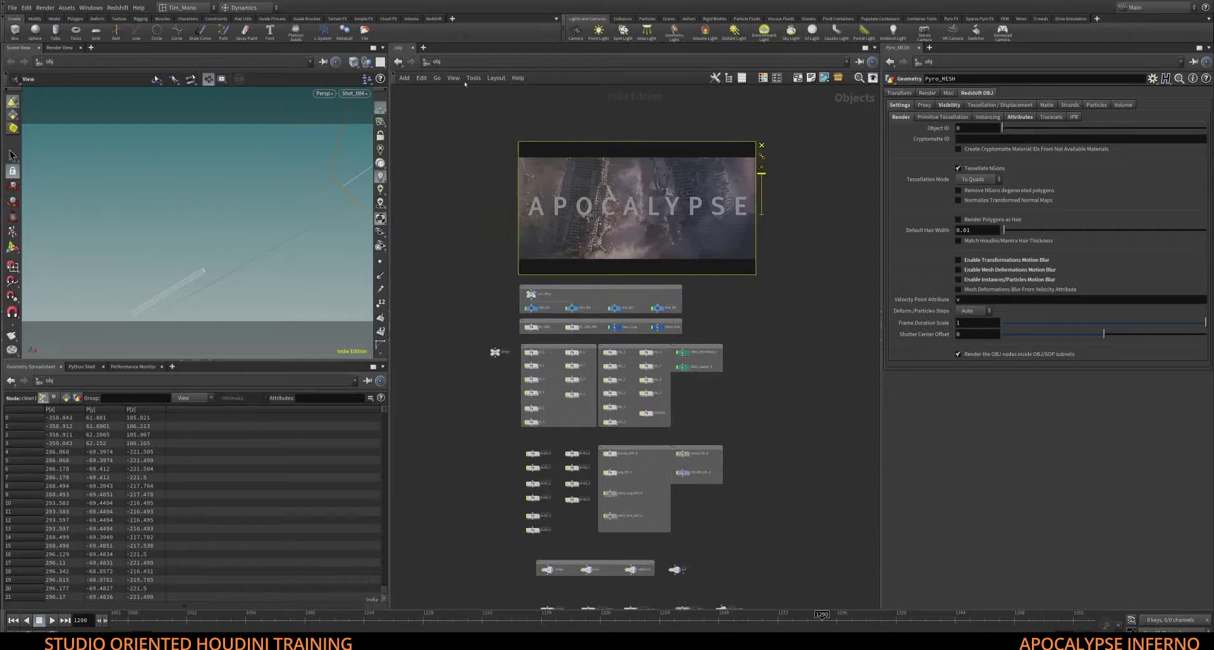
click(454, 77)
mouse_move(473, 78)
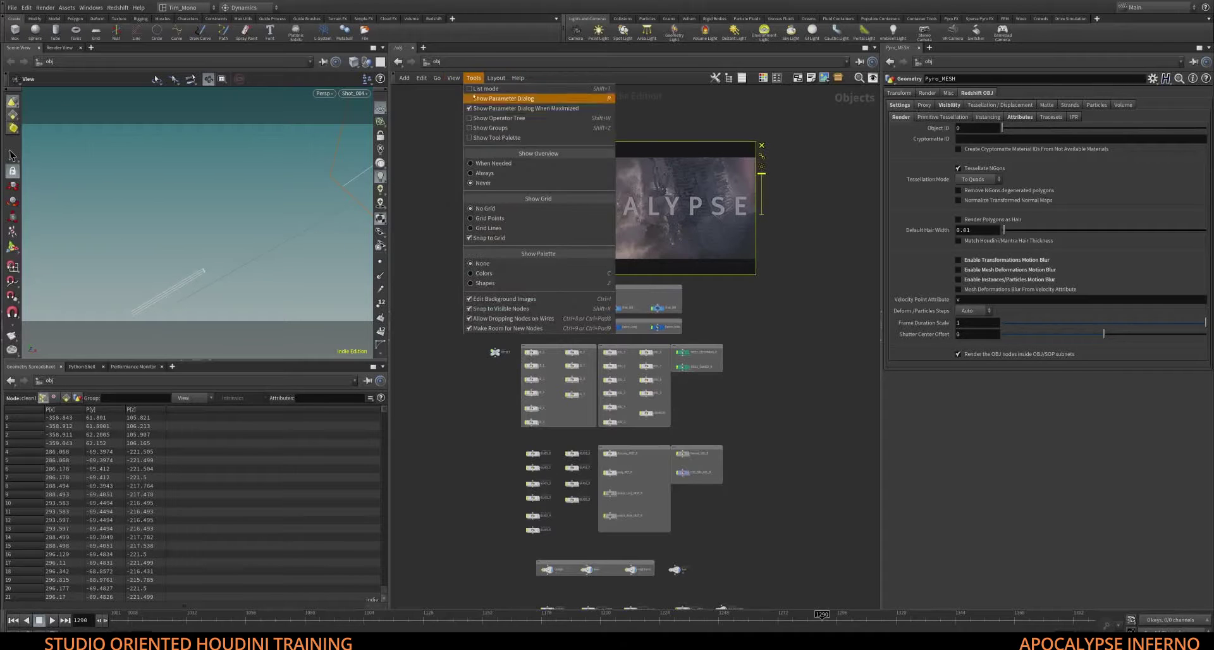
click(487, 299)
middle_drag(746, 308, 747, 225)
scroll(742, 253, up, 1)
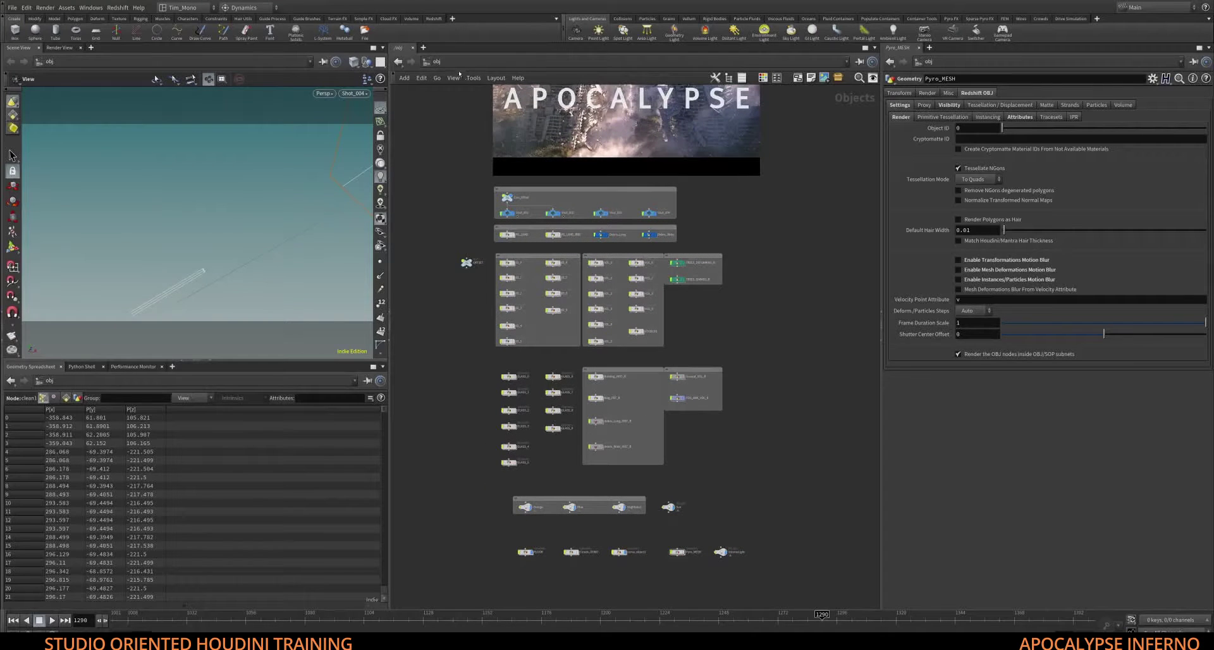
Switch to the output network and review the render nodes and preview images for SHOT001 to SHOT004
click(436, 61)
click(488, 110)
scroll(685, 359, up, 4)
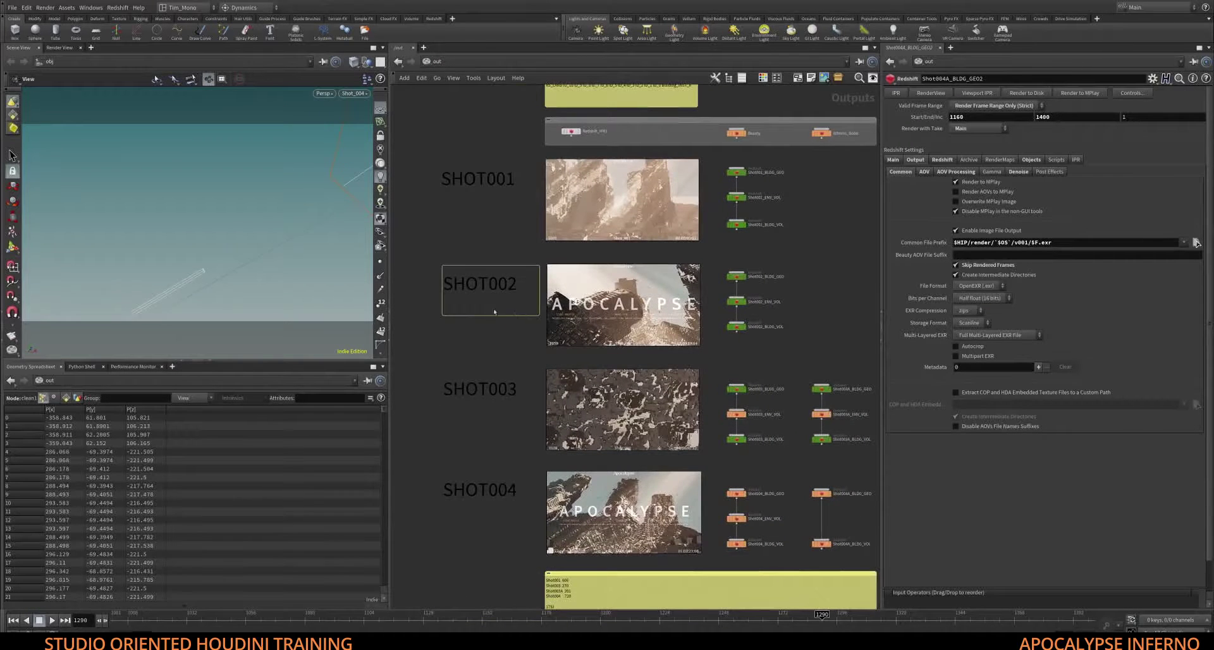
middle_drag(493, 312, 503, 281)
middle_drag(494, 404, 427, 333)
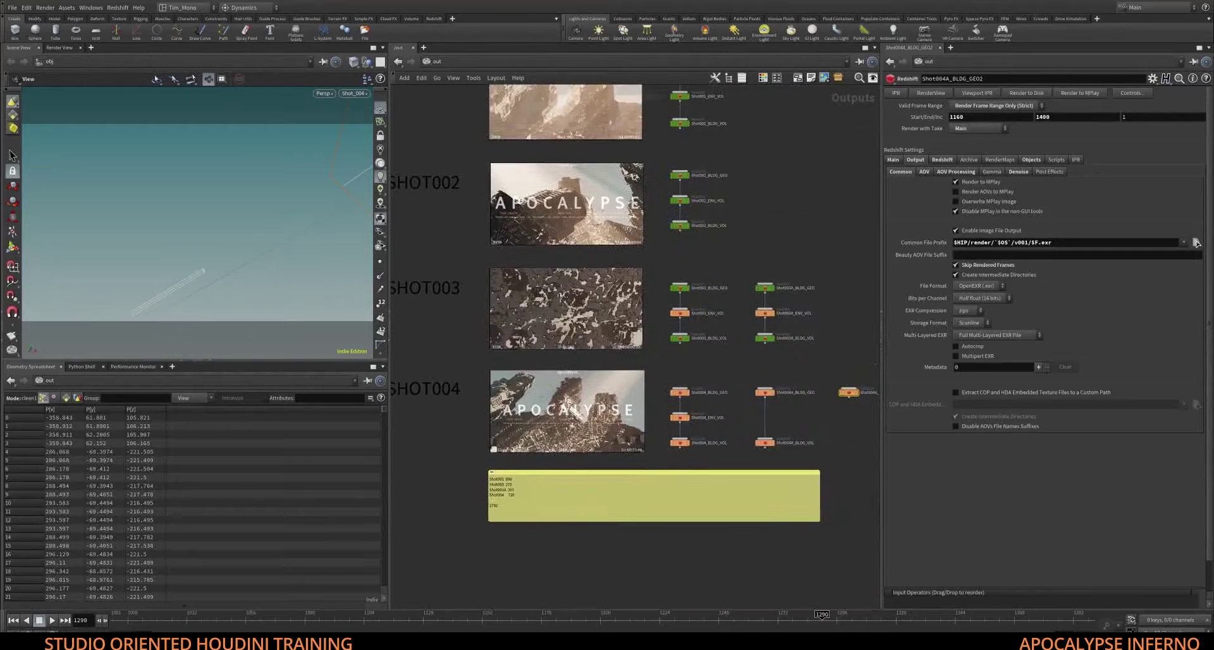
scroll(770, 217, up, 4)
scroll(769, 217, up, 1)
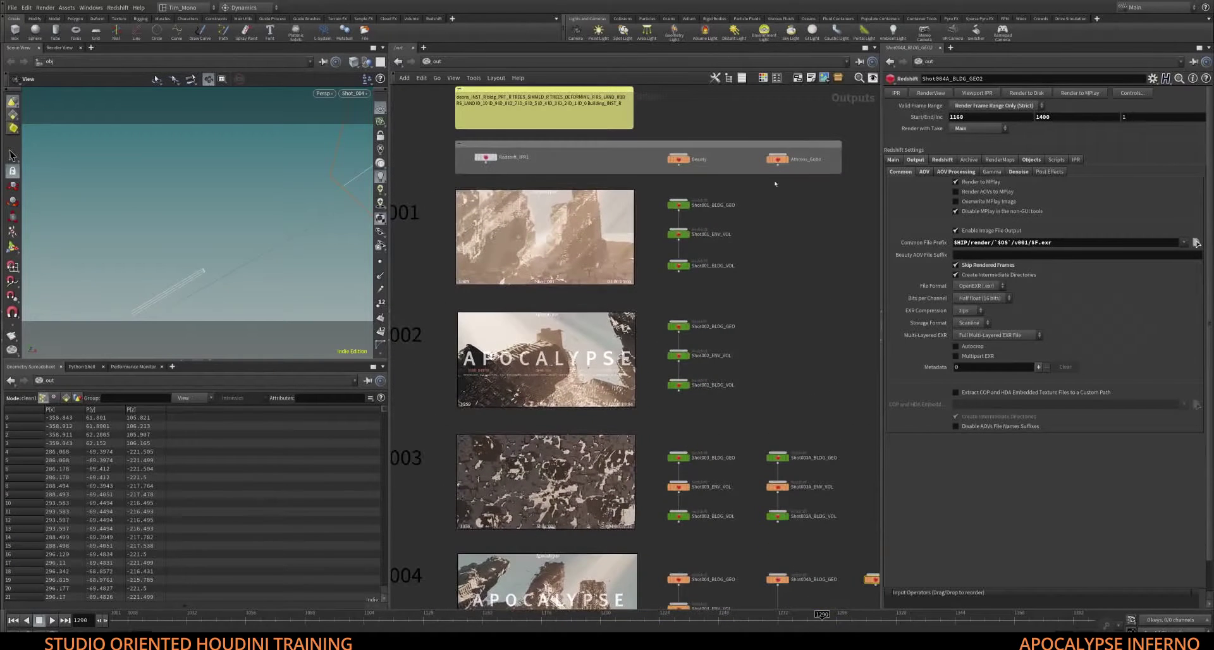
Inspect the Redshift settings of Shot001_BLDG_GEO, Shot001_ENV_VOL and Shot001_BLDG_VOL, and compare them with the other shots' render nodes
click(678, 205)
click(678, 234)
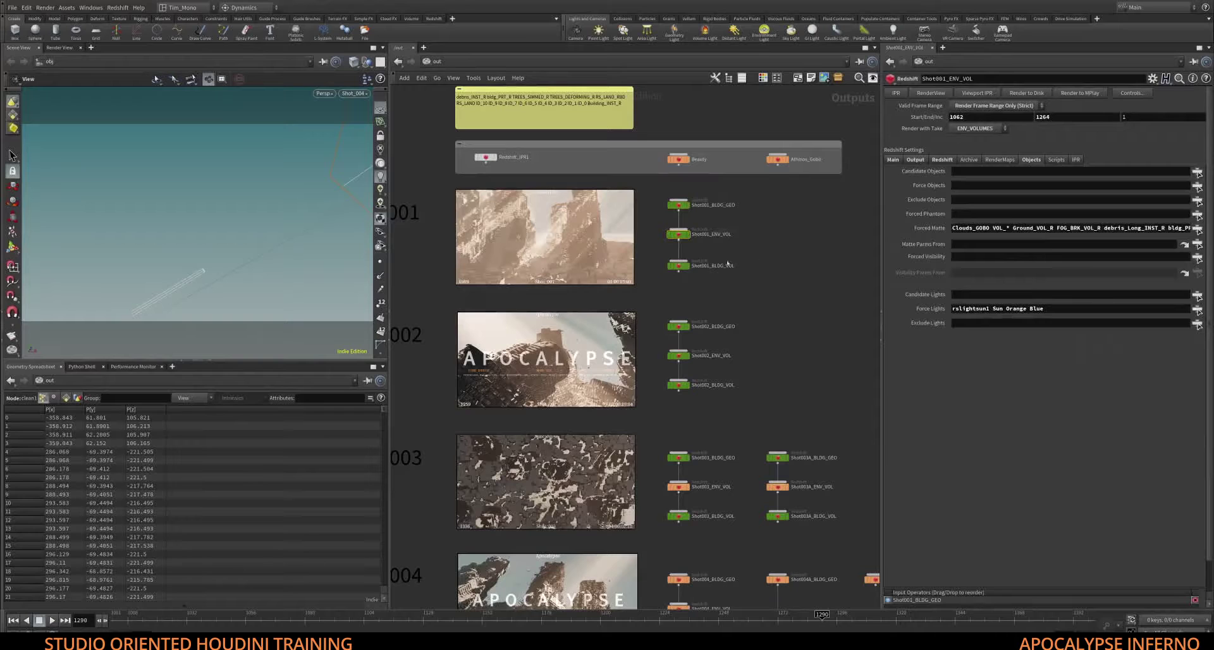
click(679, 266)
scroll(691, 270, down, 3)
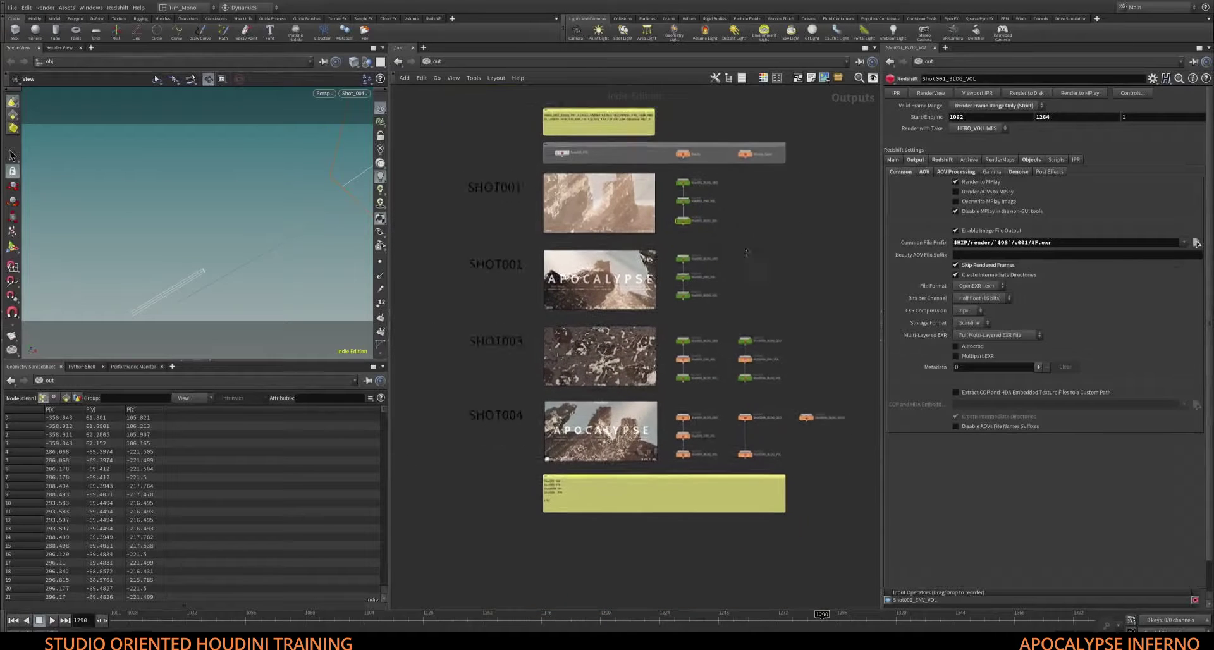
scroll(772, 245, up, 3)
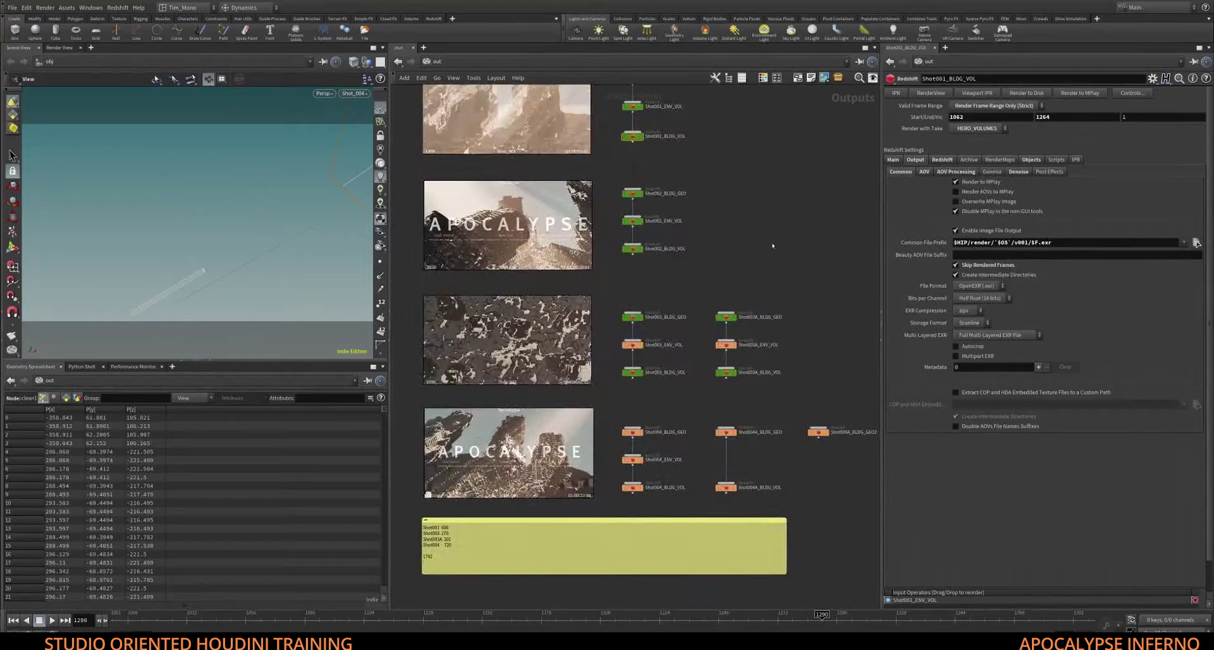